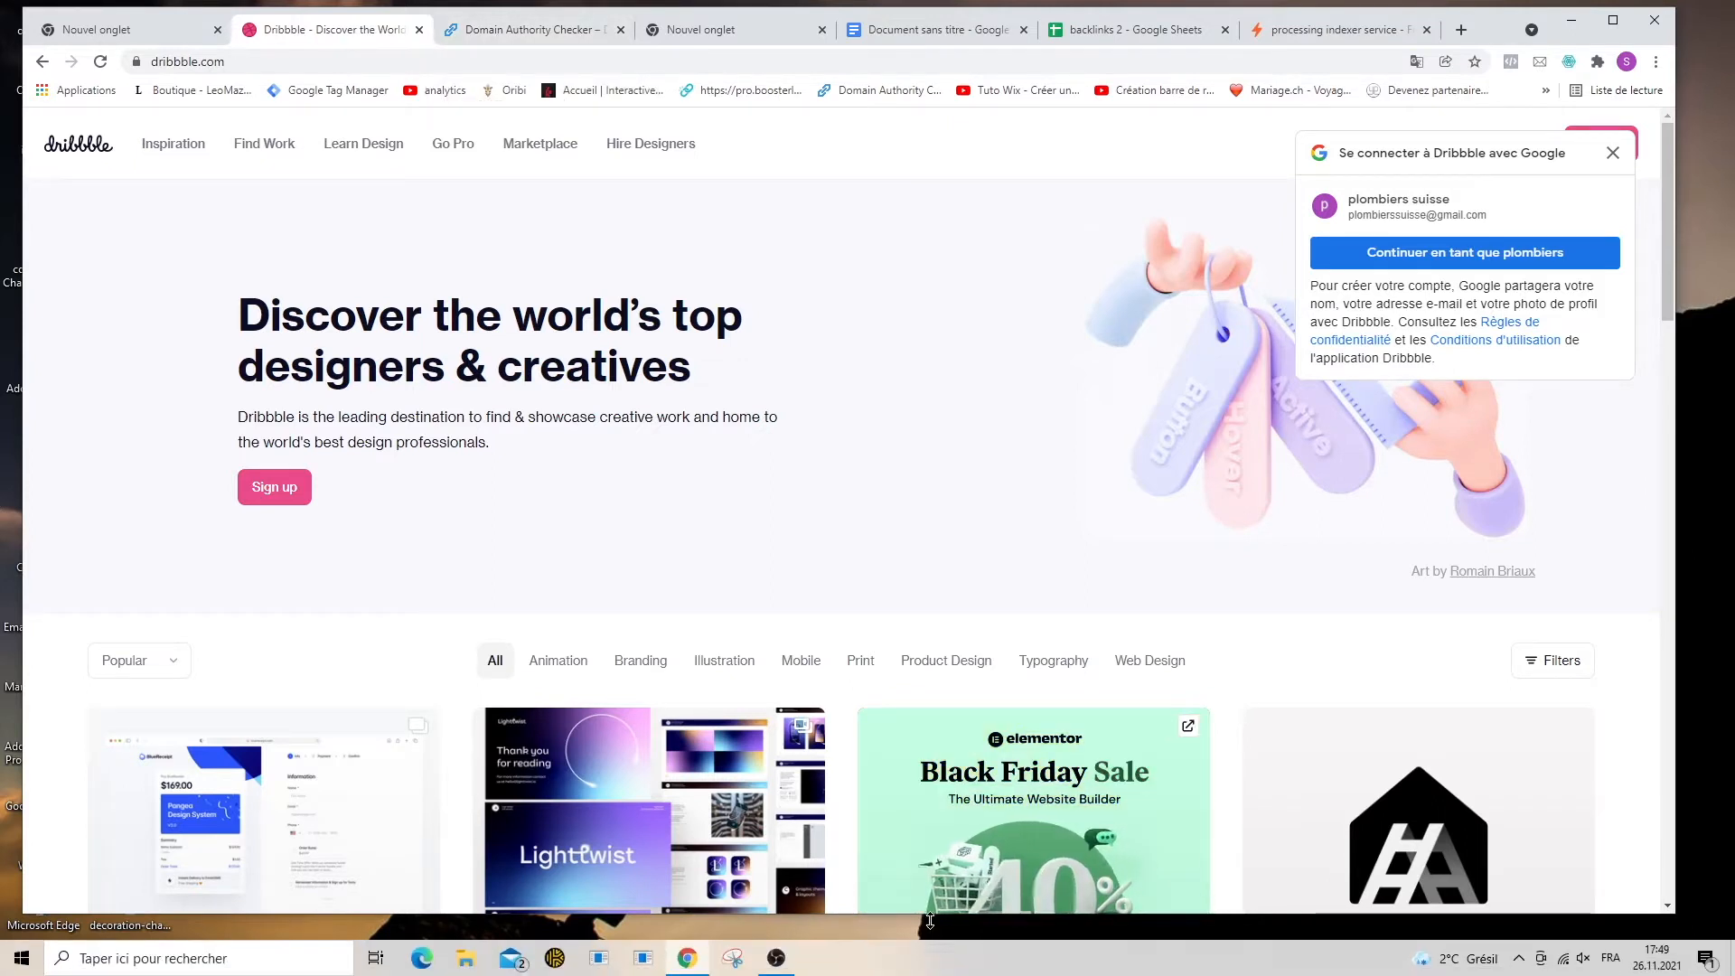
Enlarge the browser window and check the domain authority results for dribbble.com before returning to the Dribbble page.
left_click_drag(937, 914, 937, 961)
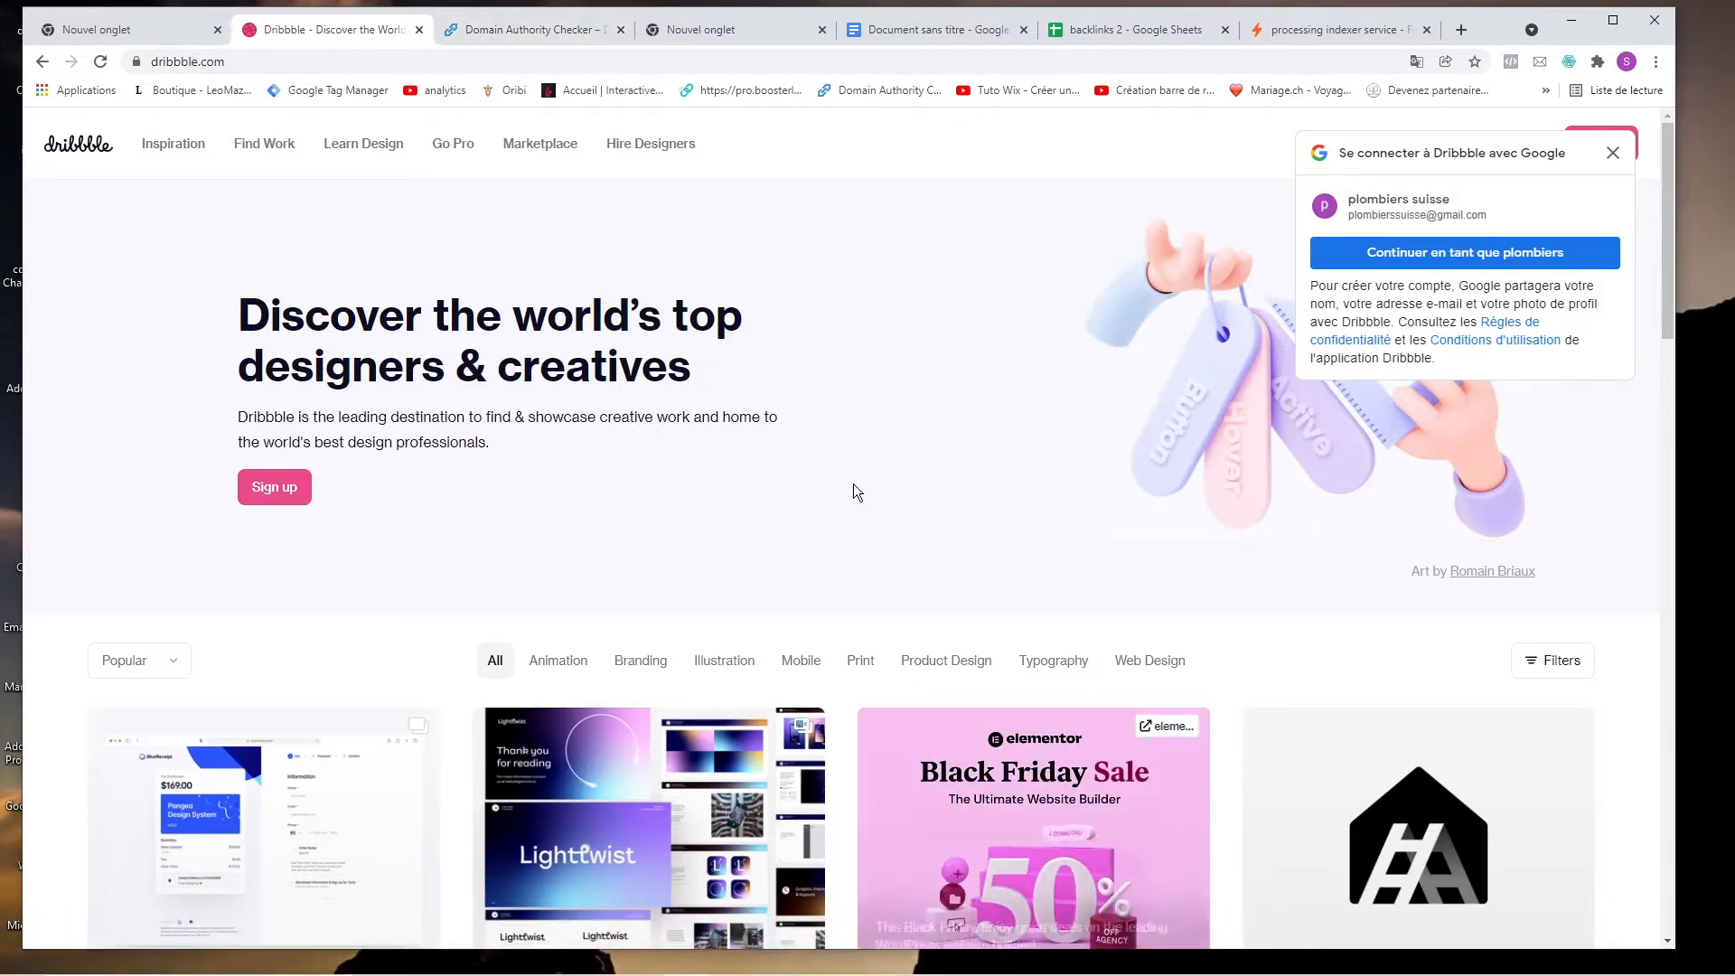
left_click(539, 28)
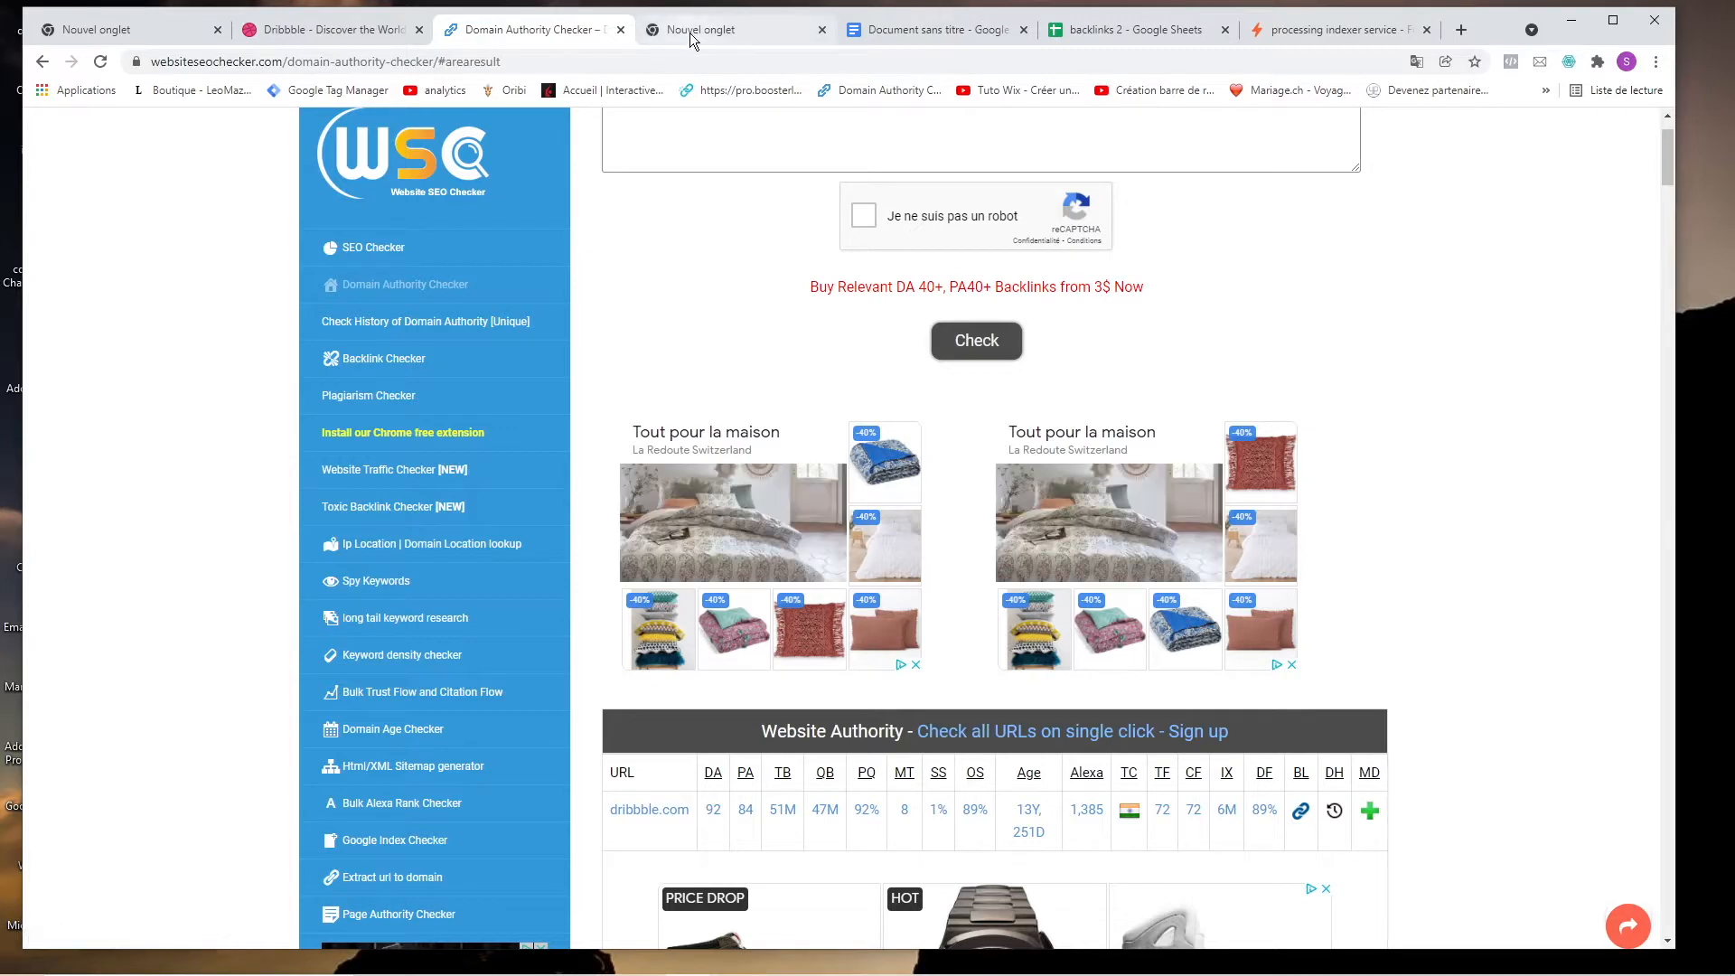
left_click(381, 33)
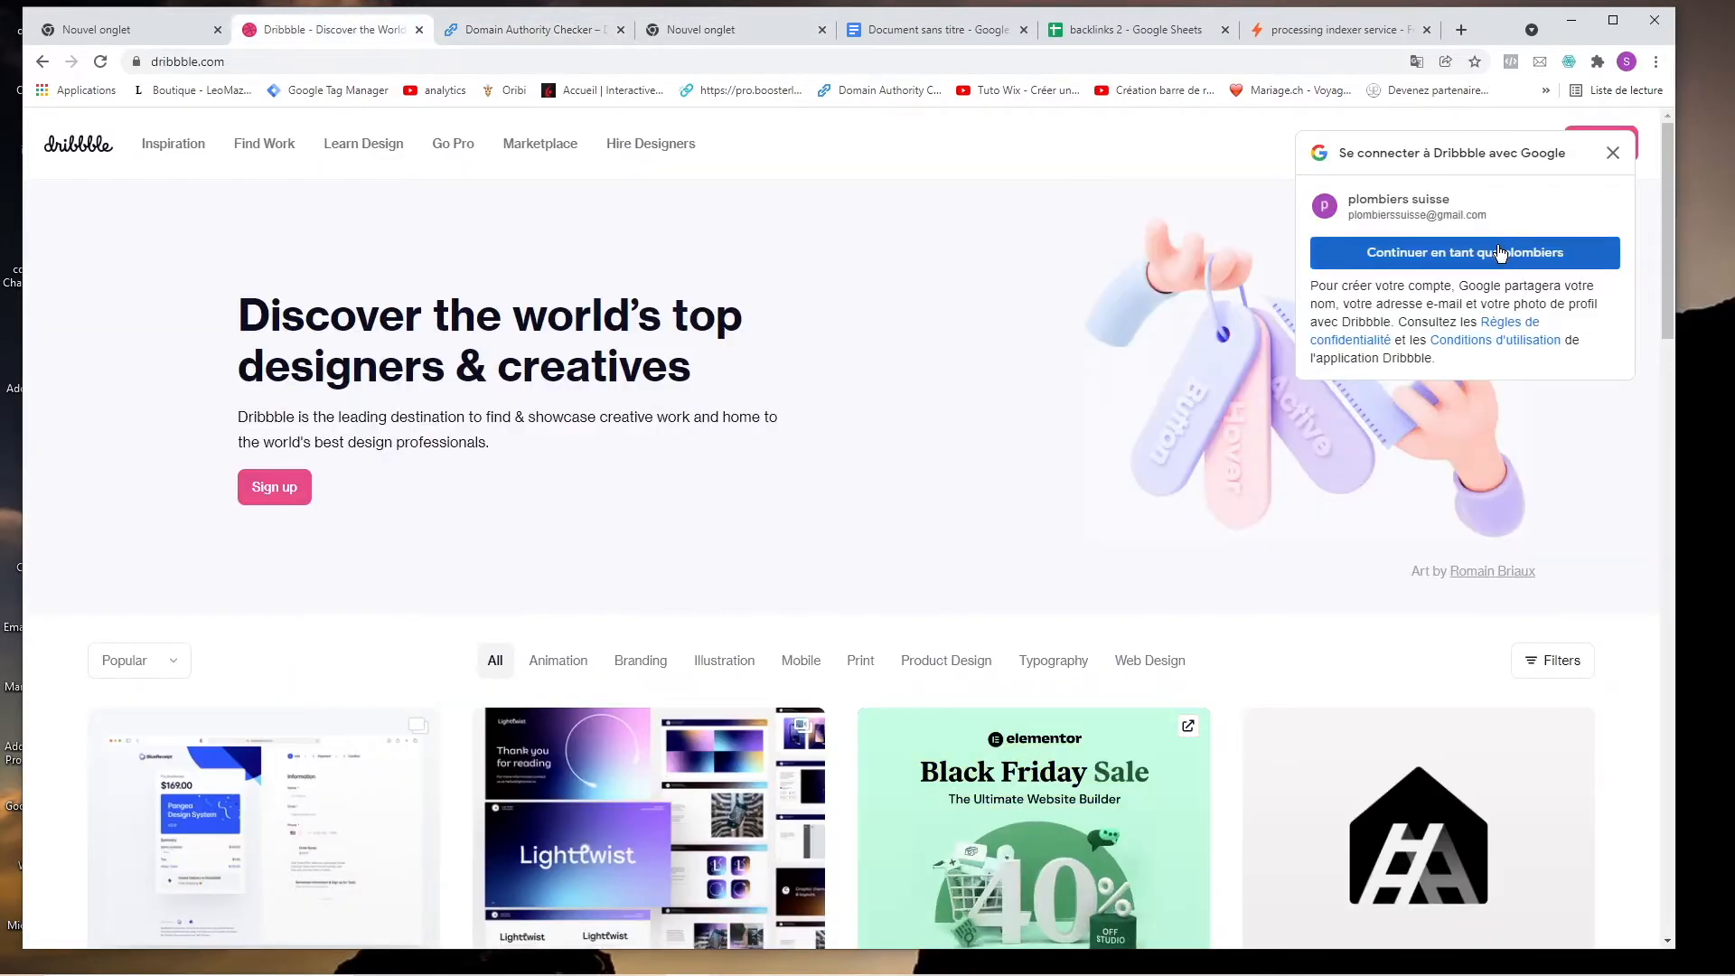
Start a Dribbble sign-up with the suggested Google account, set the name to "Plombiers Suisse" and fill in the username.
left_click(1495, 255)
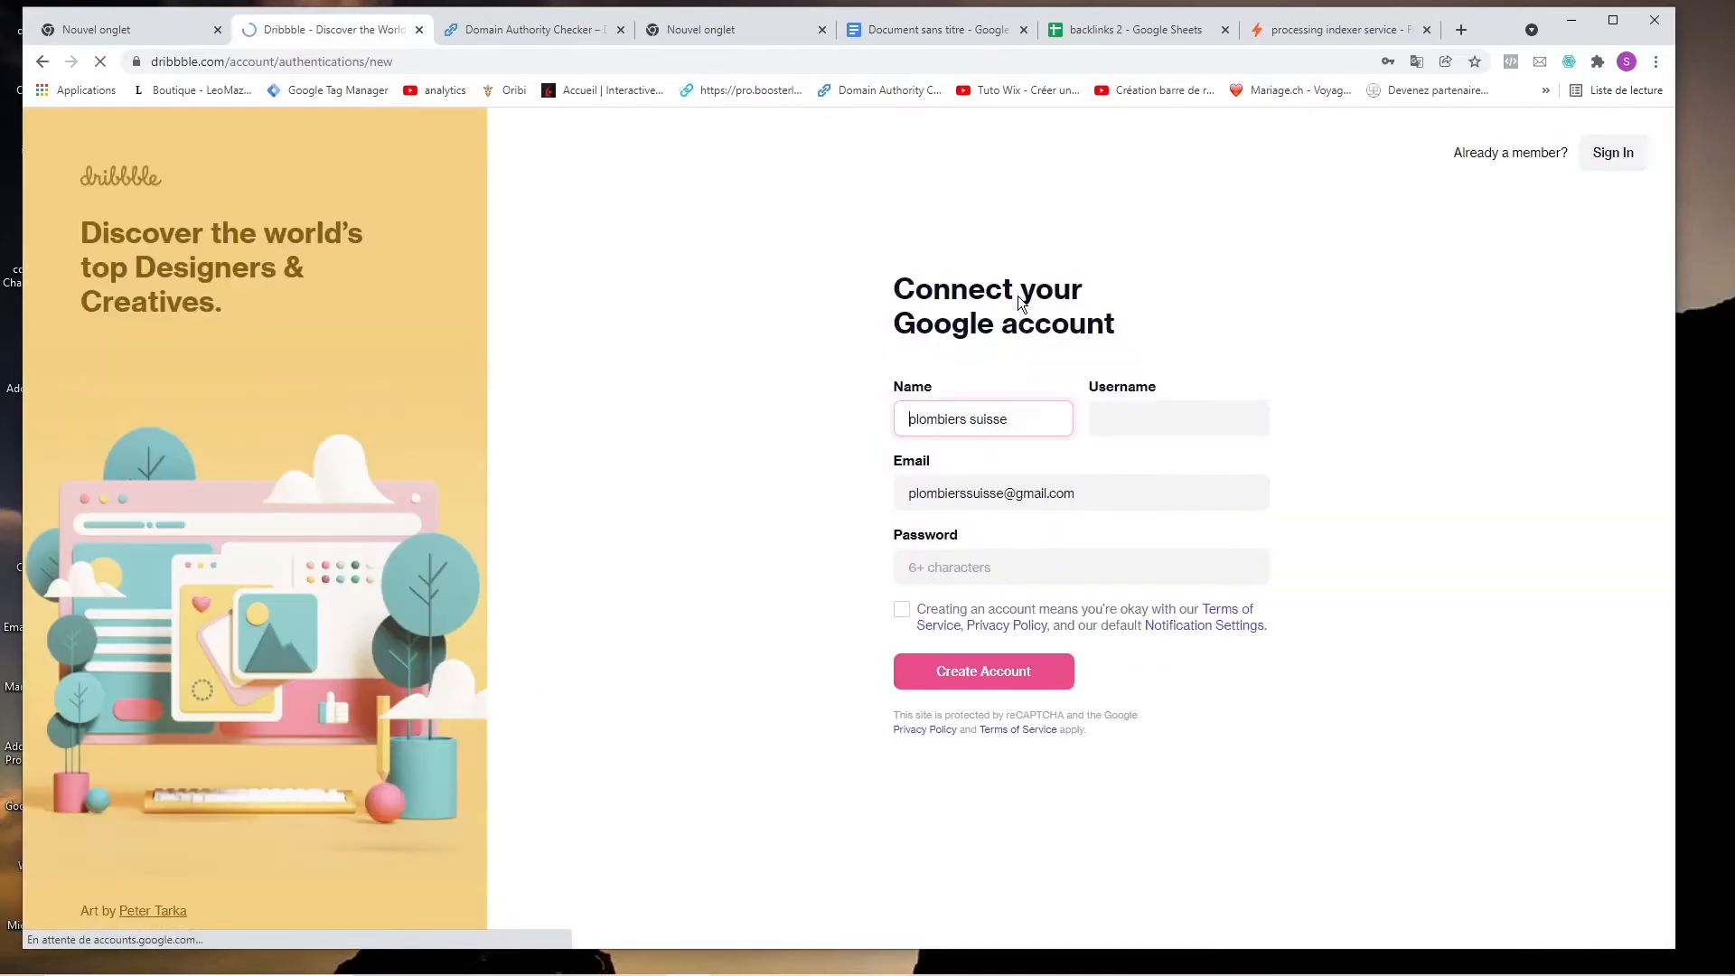
double_click(921, 420)
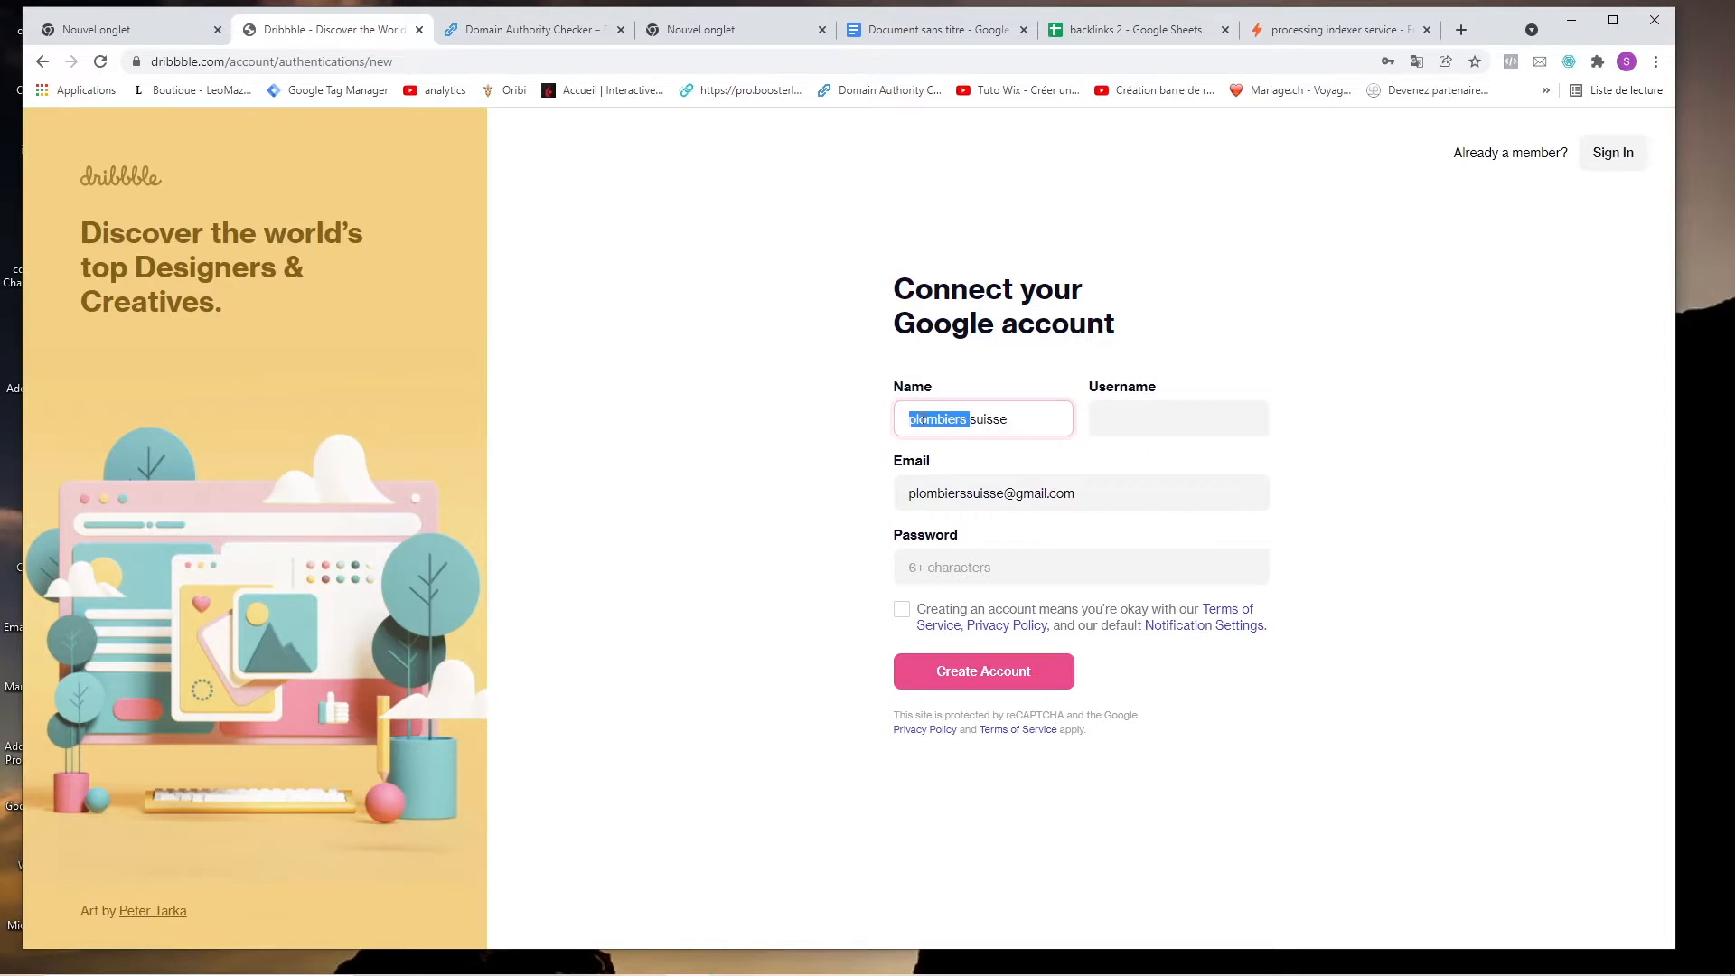
key("ctrl+a")
type("Pl")
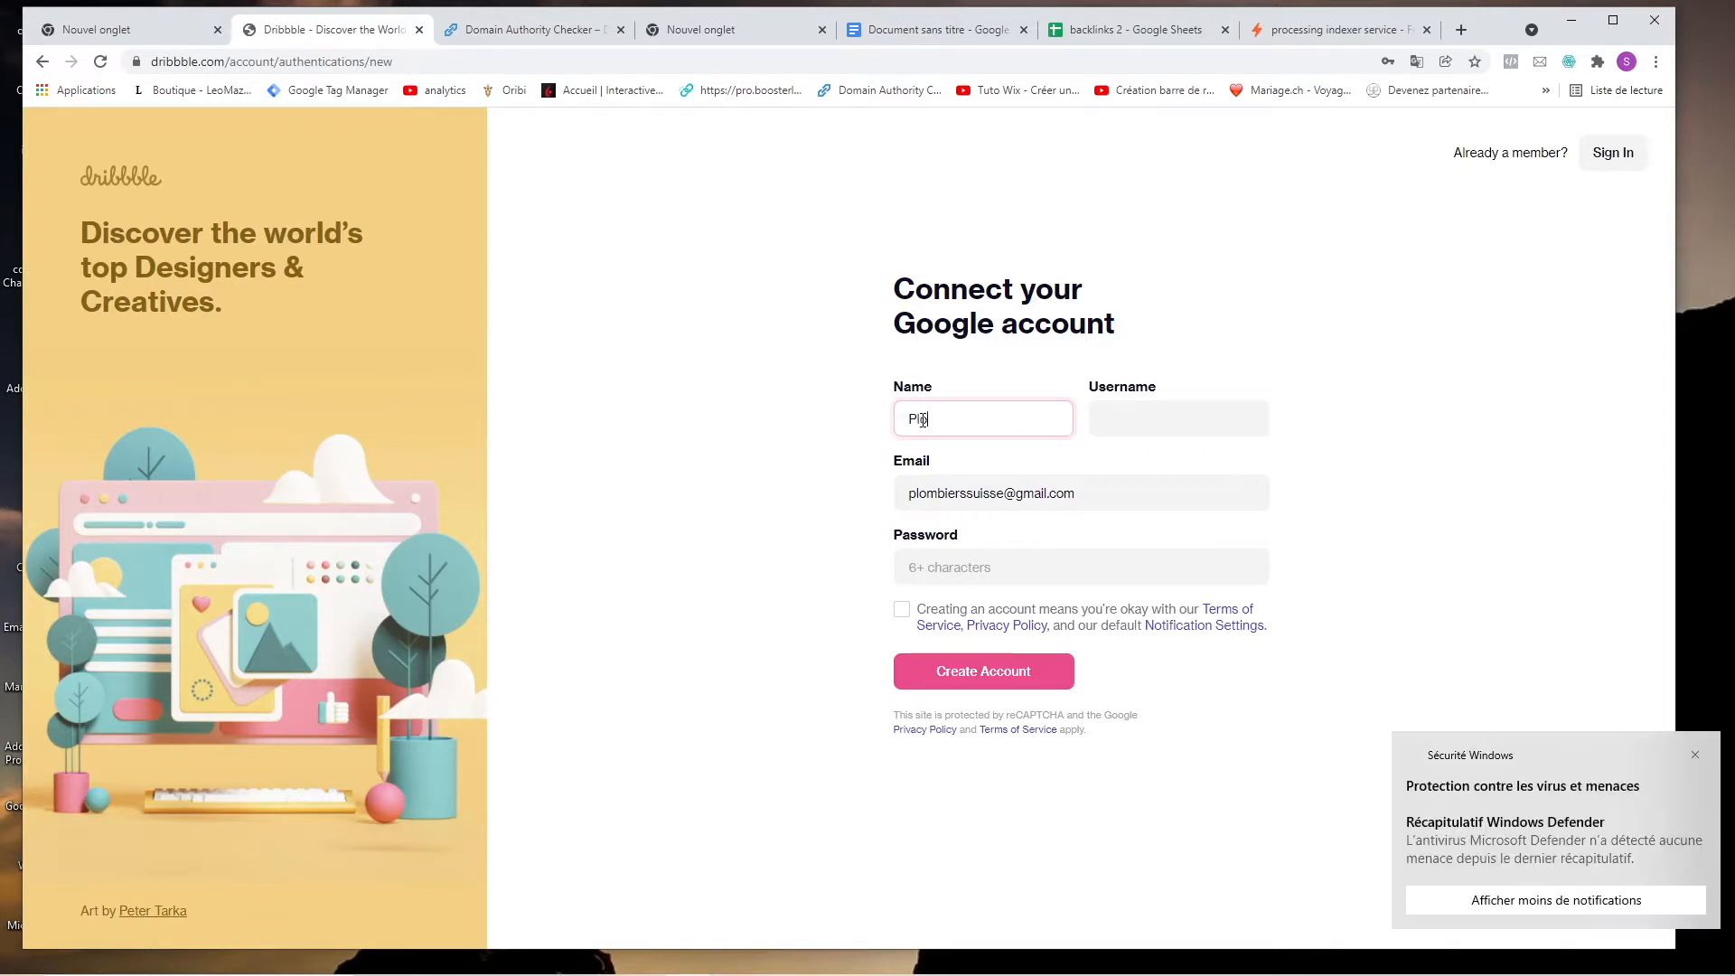
type("ombiers Suisse")
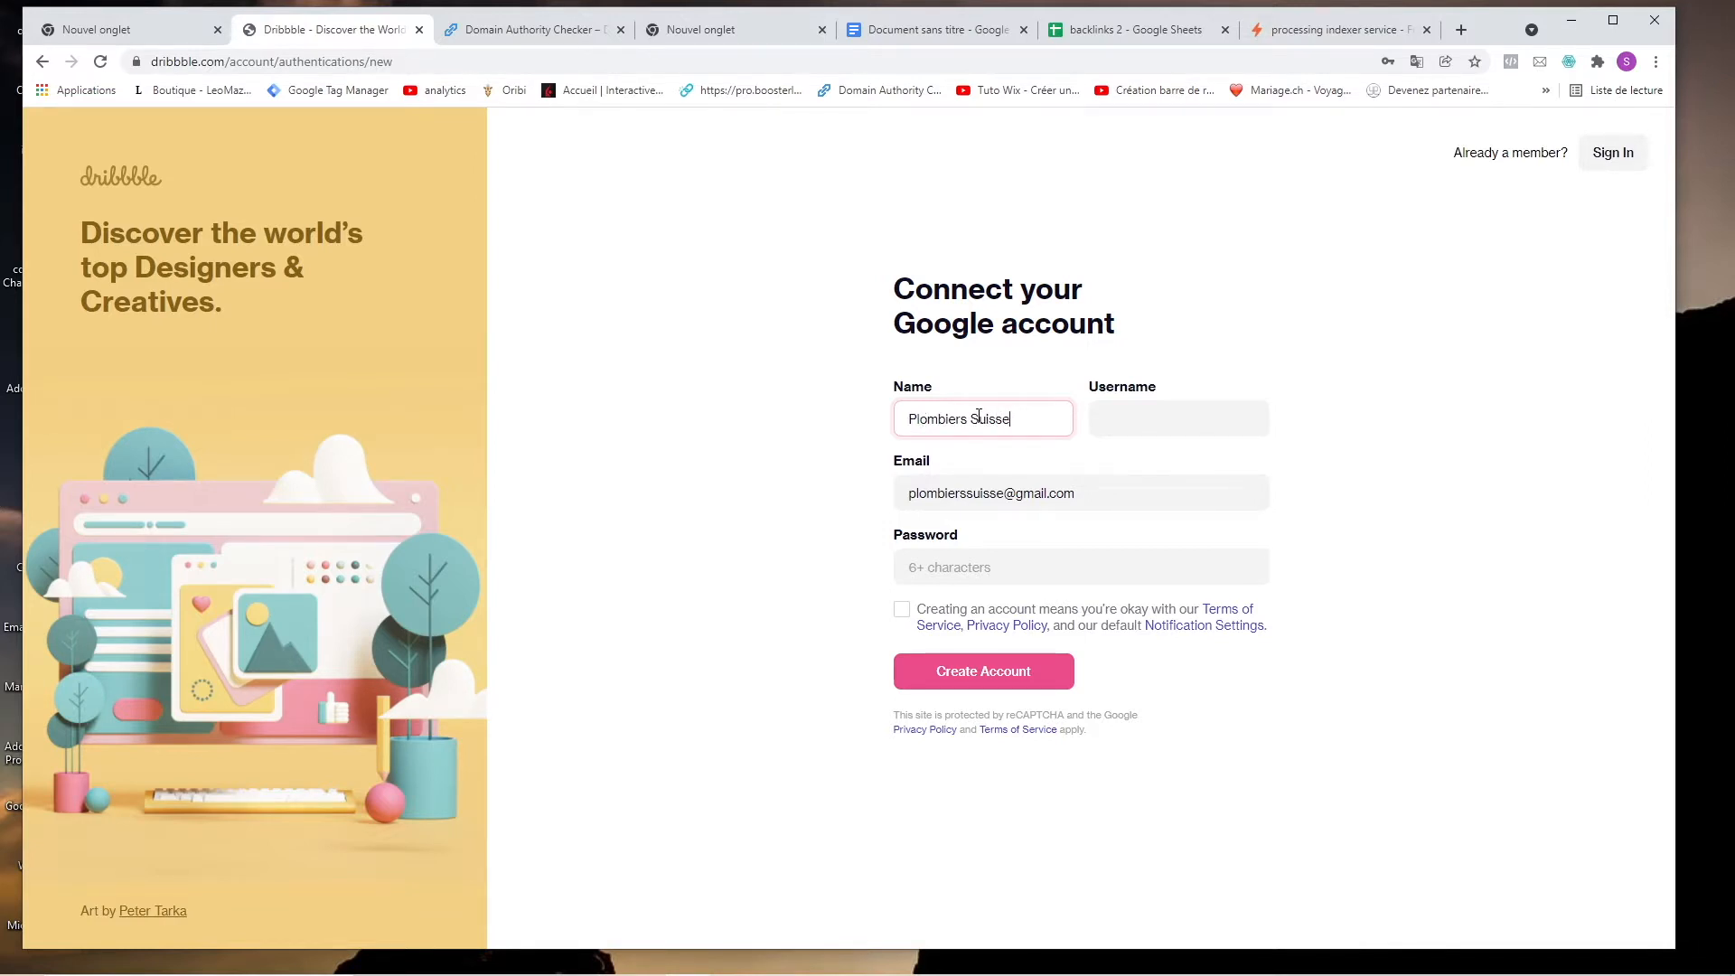
left_click(1143, 408)
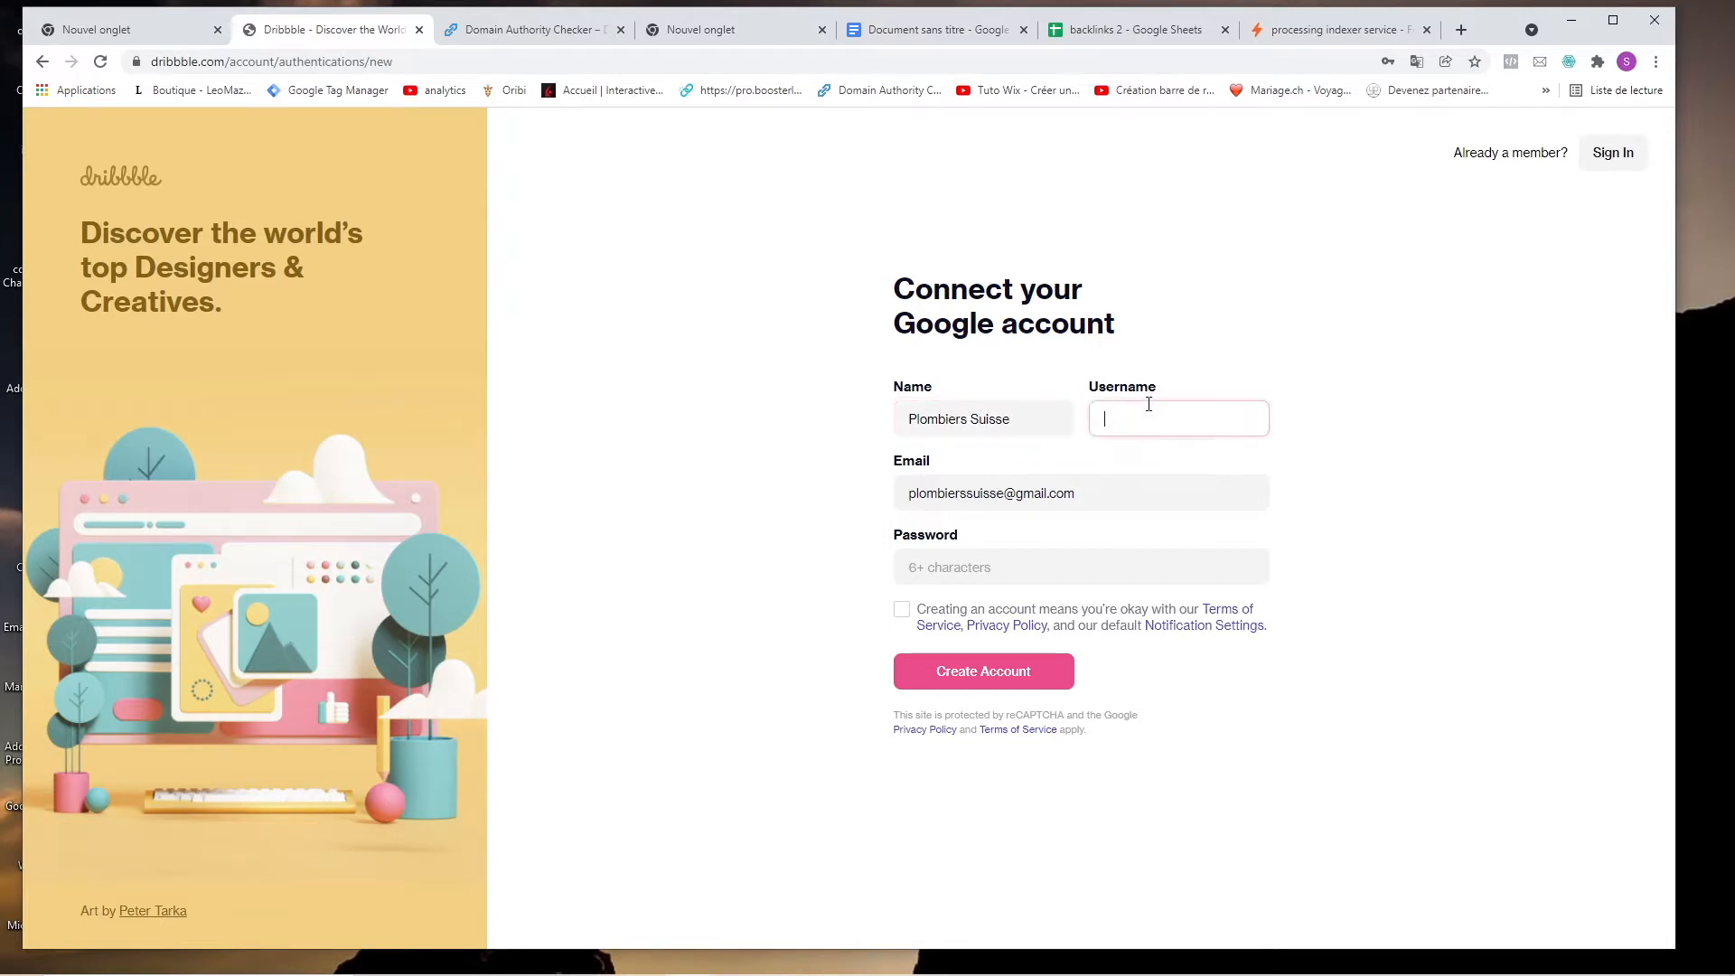
type("Anthonyplombier")
Enter the account password, accept the terms, create the account and save the login in the browser.
left_click(1119, 499)
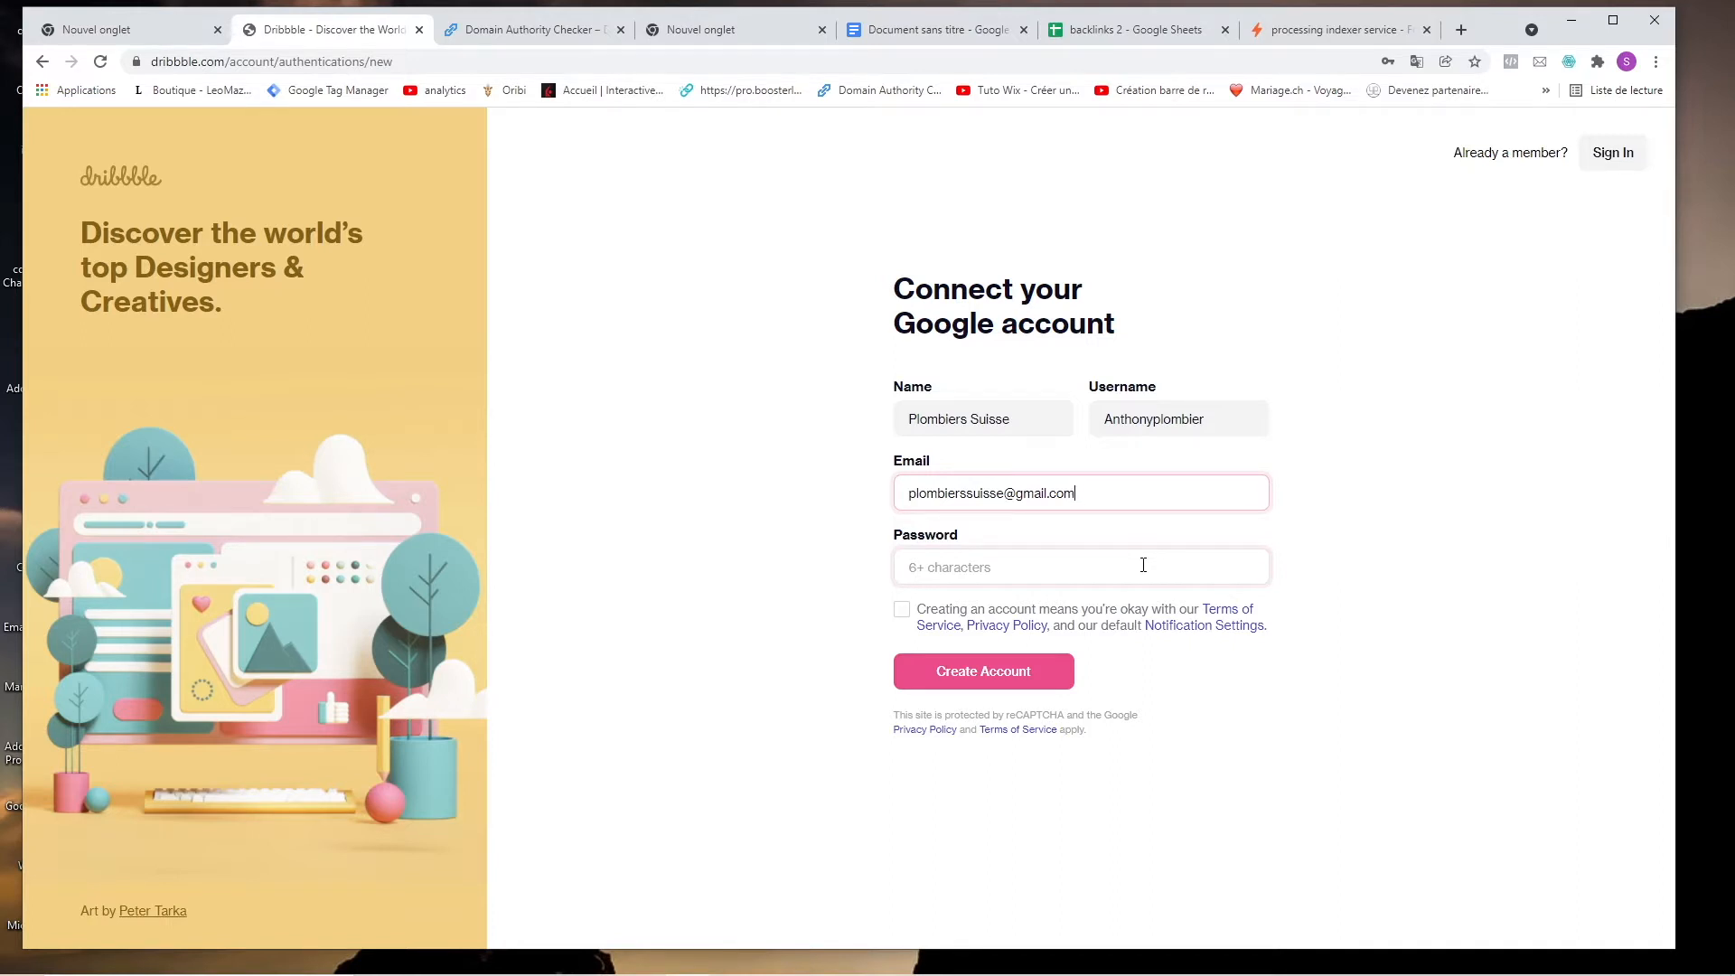
left_click(1143, 565)
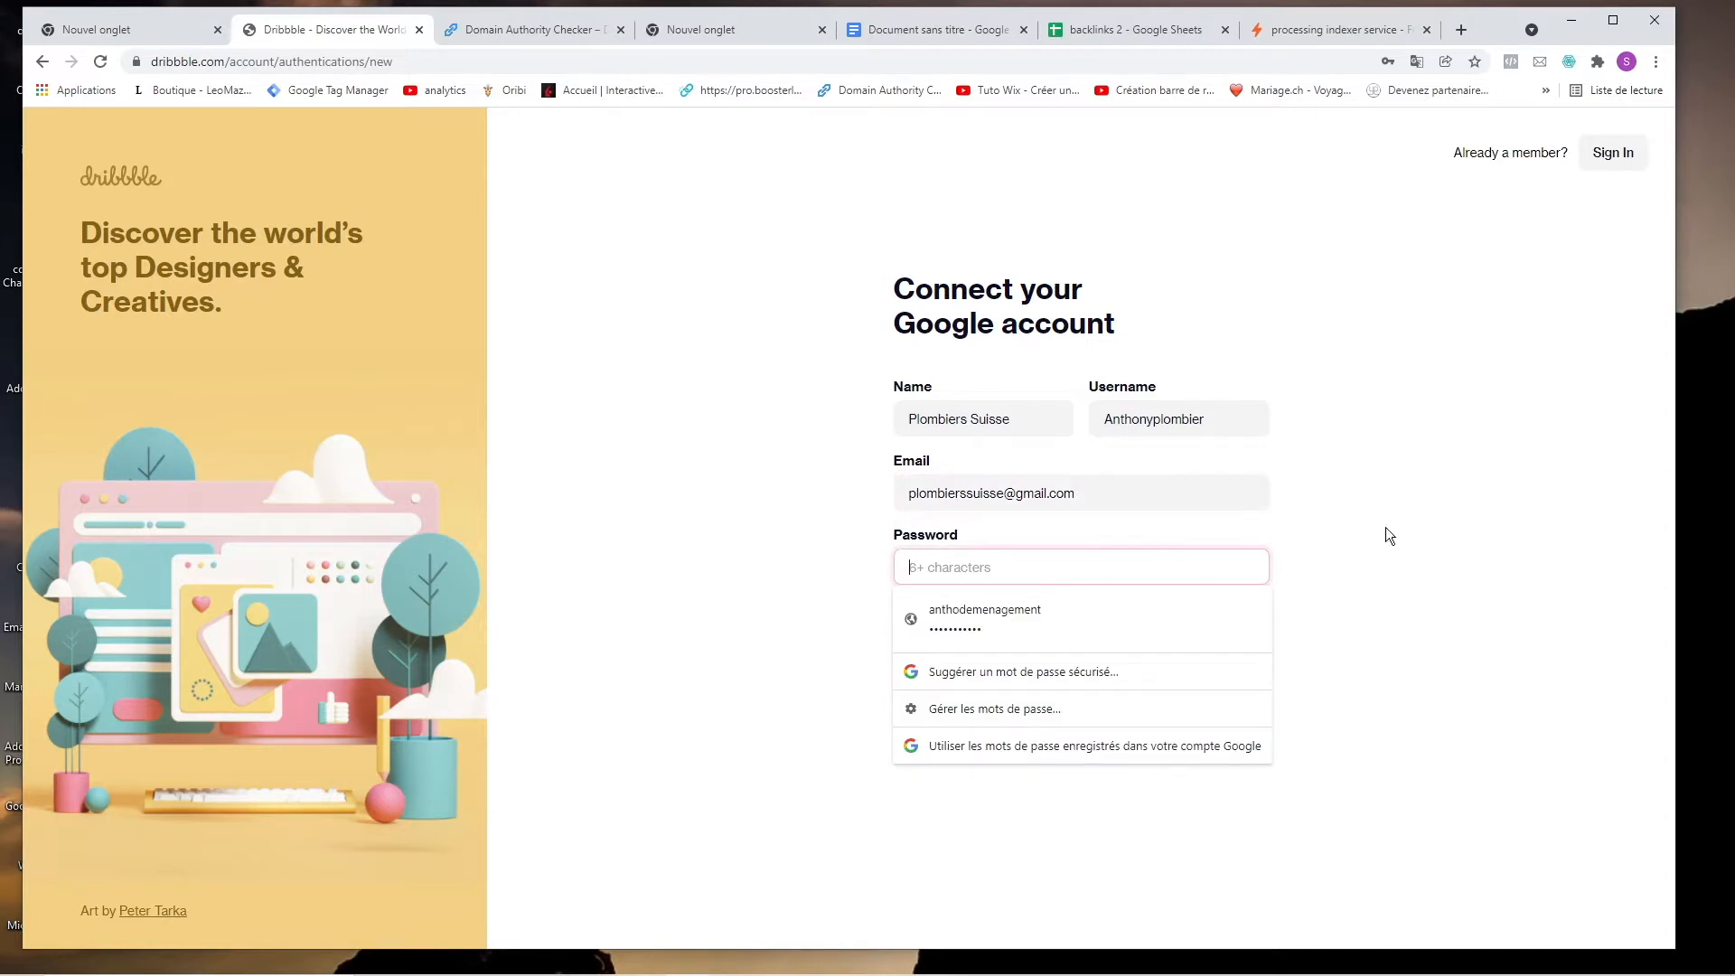
left_click(1136, 561)
type("•••••••••••")
left_click(901, 609)
left_click(948, 670)
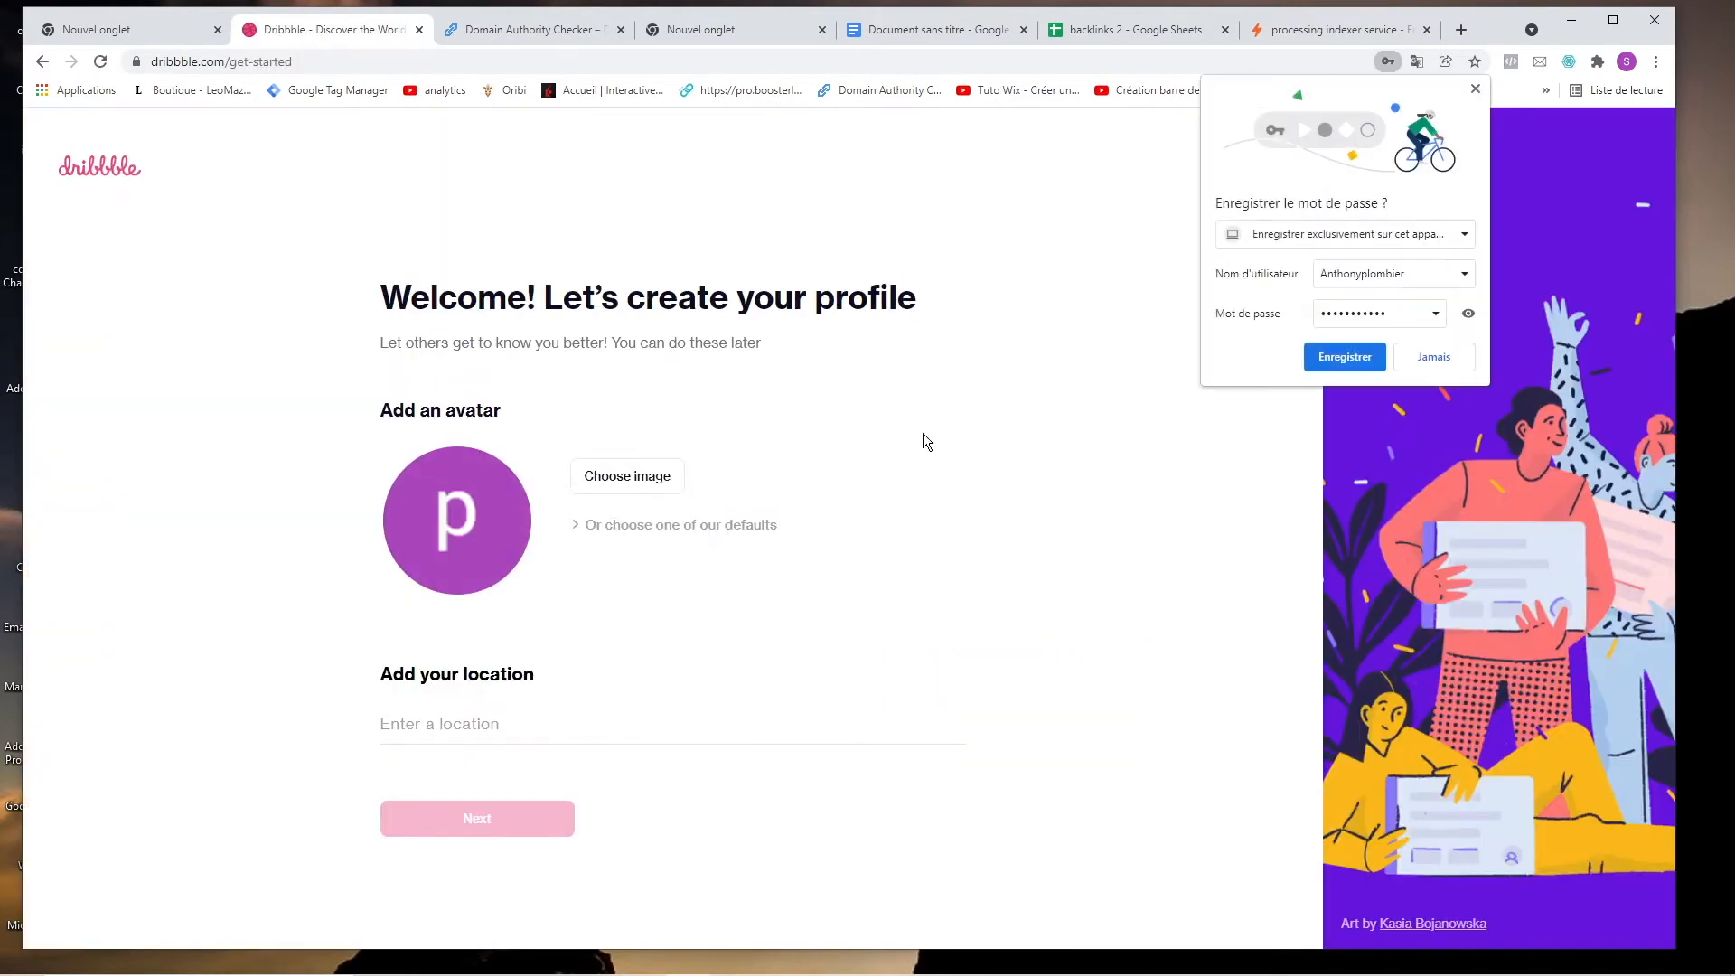
left_click(1346, 356)
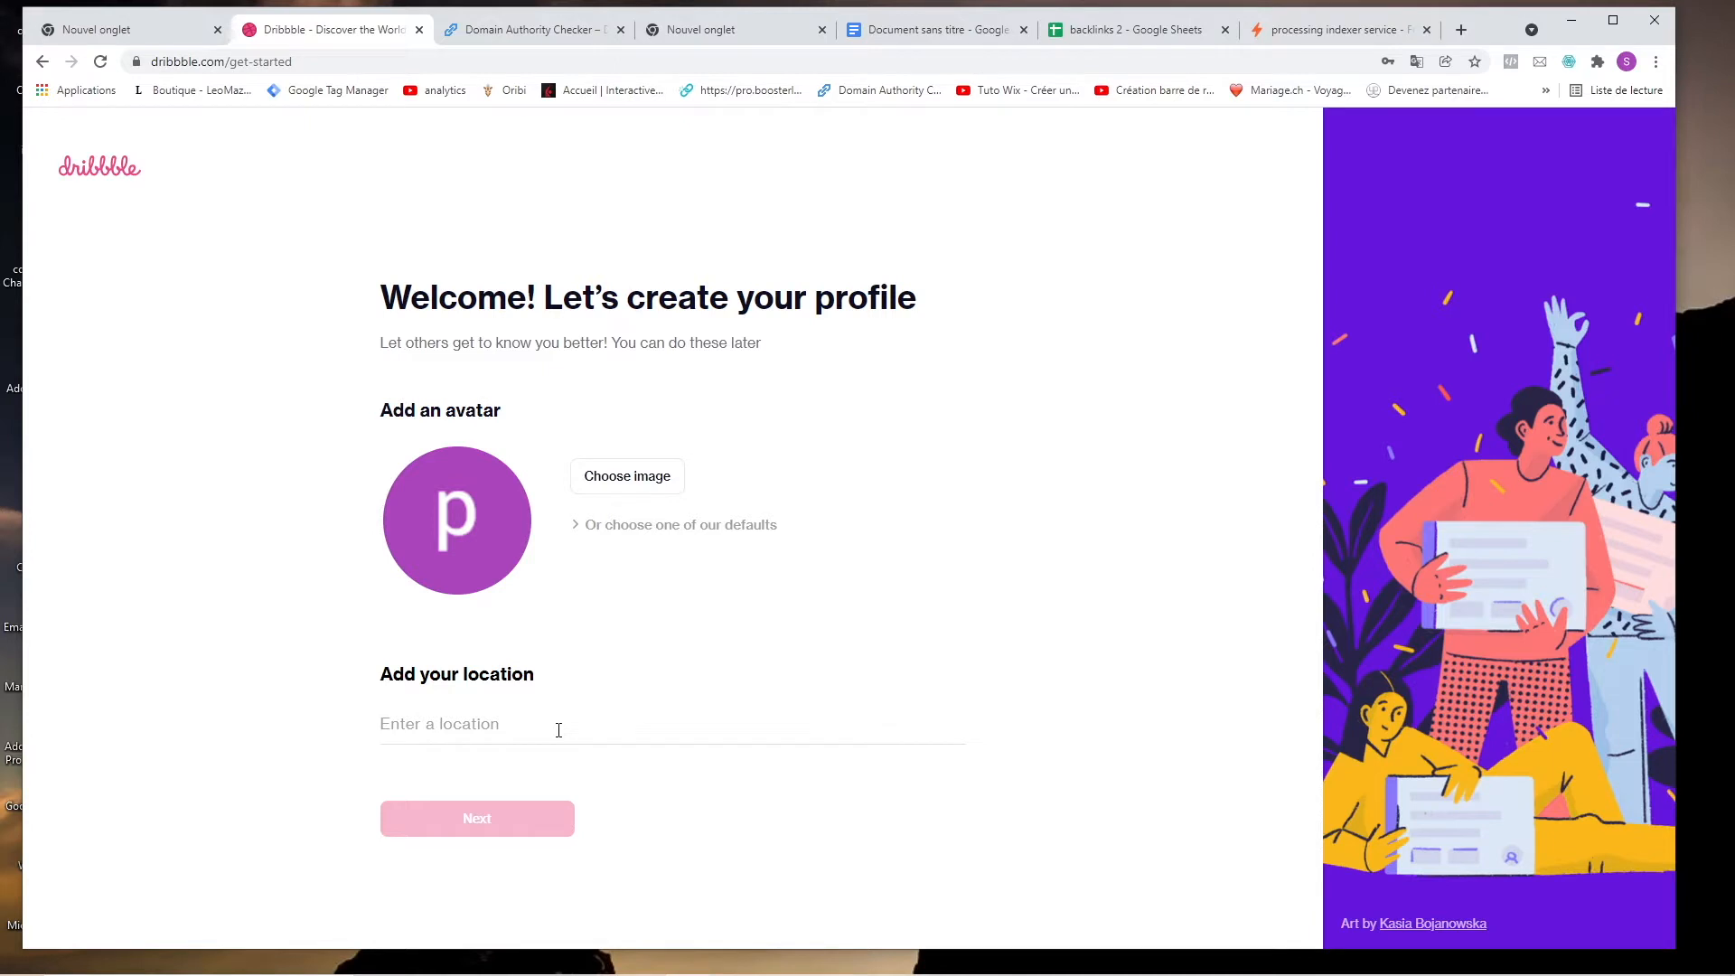
Set the profile location to "Genève, Suisse" and continue the onboarding.
type("Genèv")
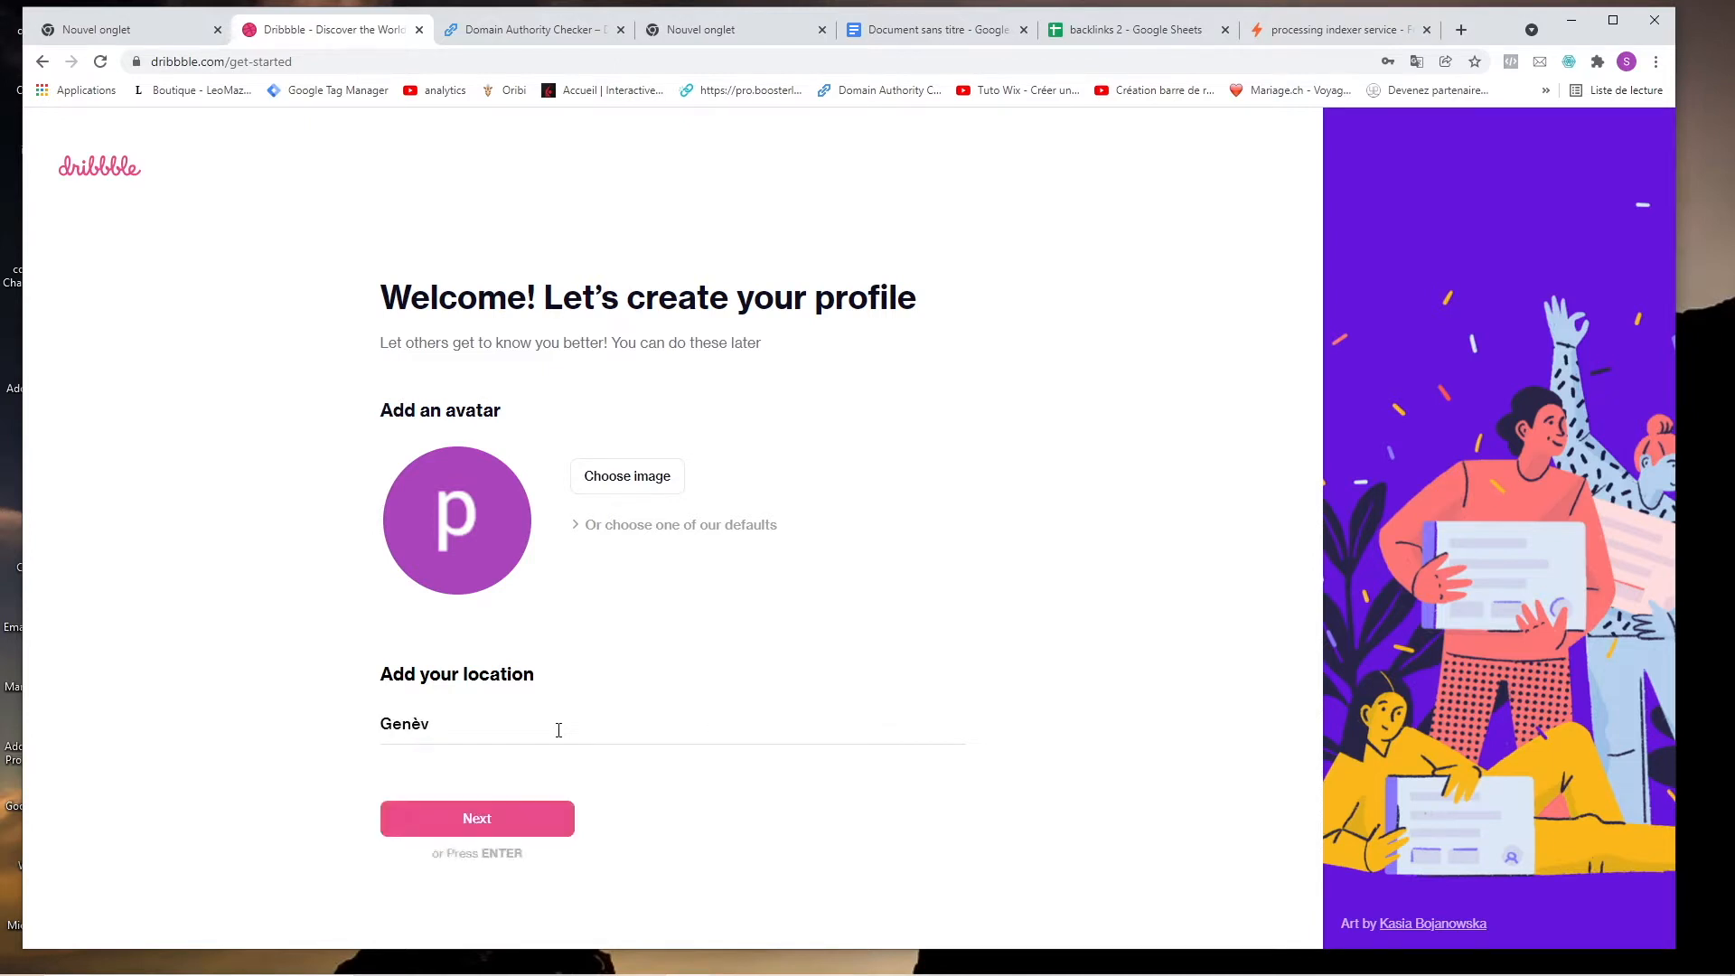
type("e, Suisse")
left_click(548, 824)
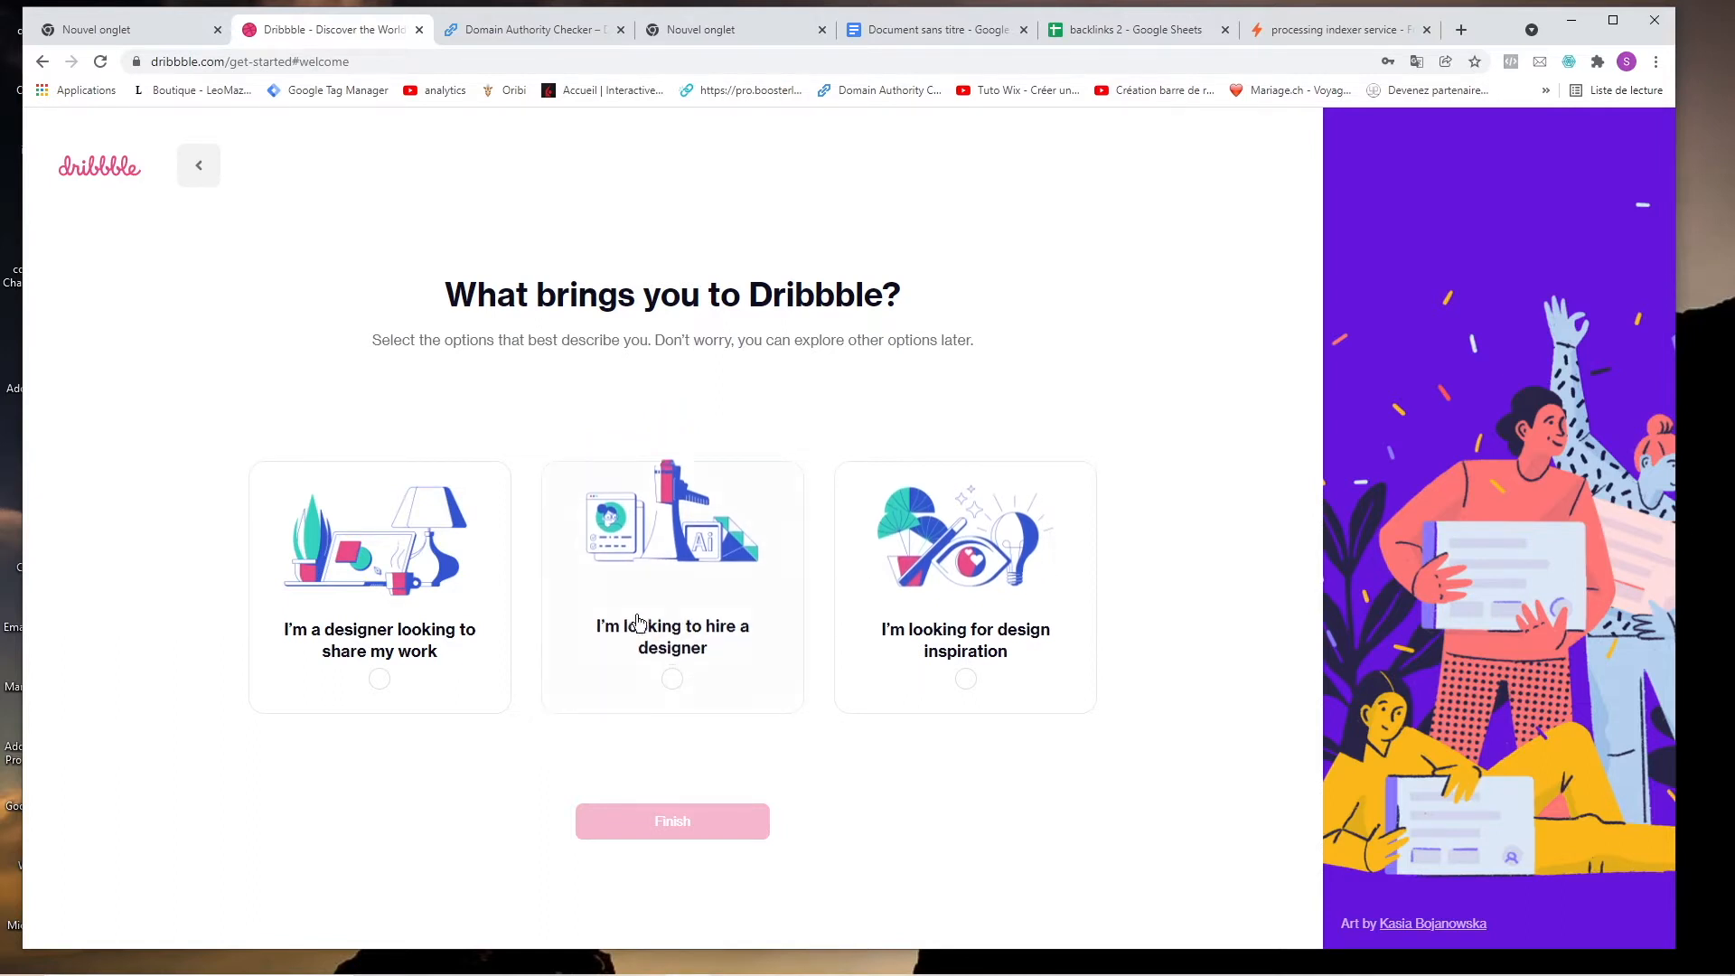
Complete the onboarding as someone looking to hire a Freelance Designer for a One-off gig.
left_click(630, 568)
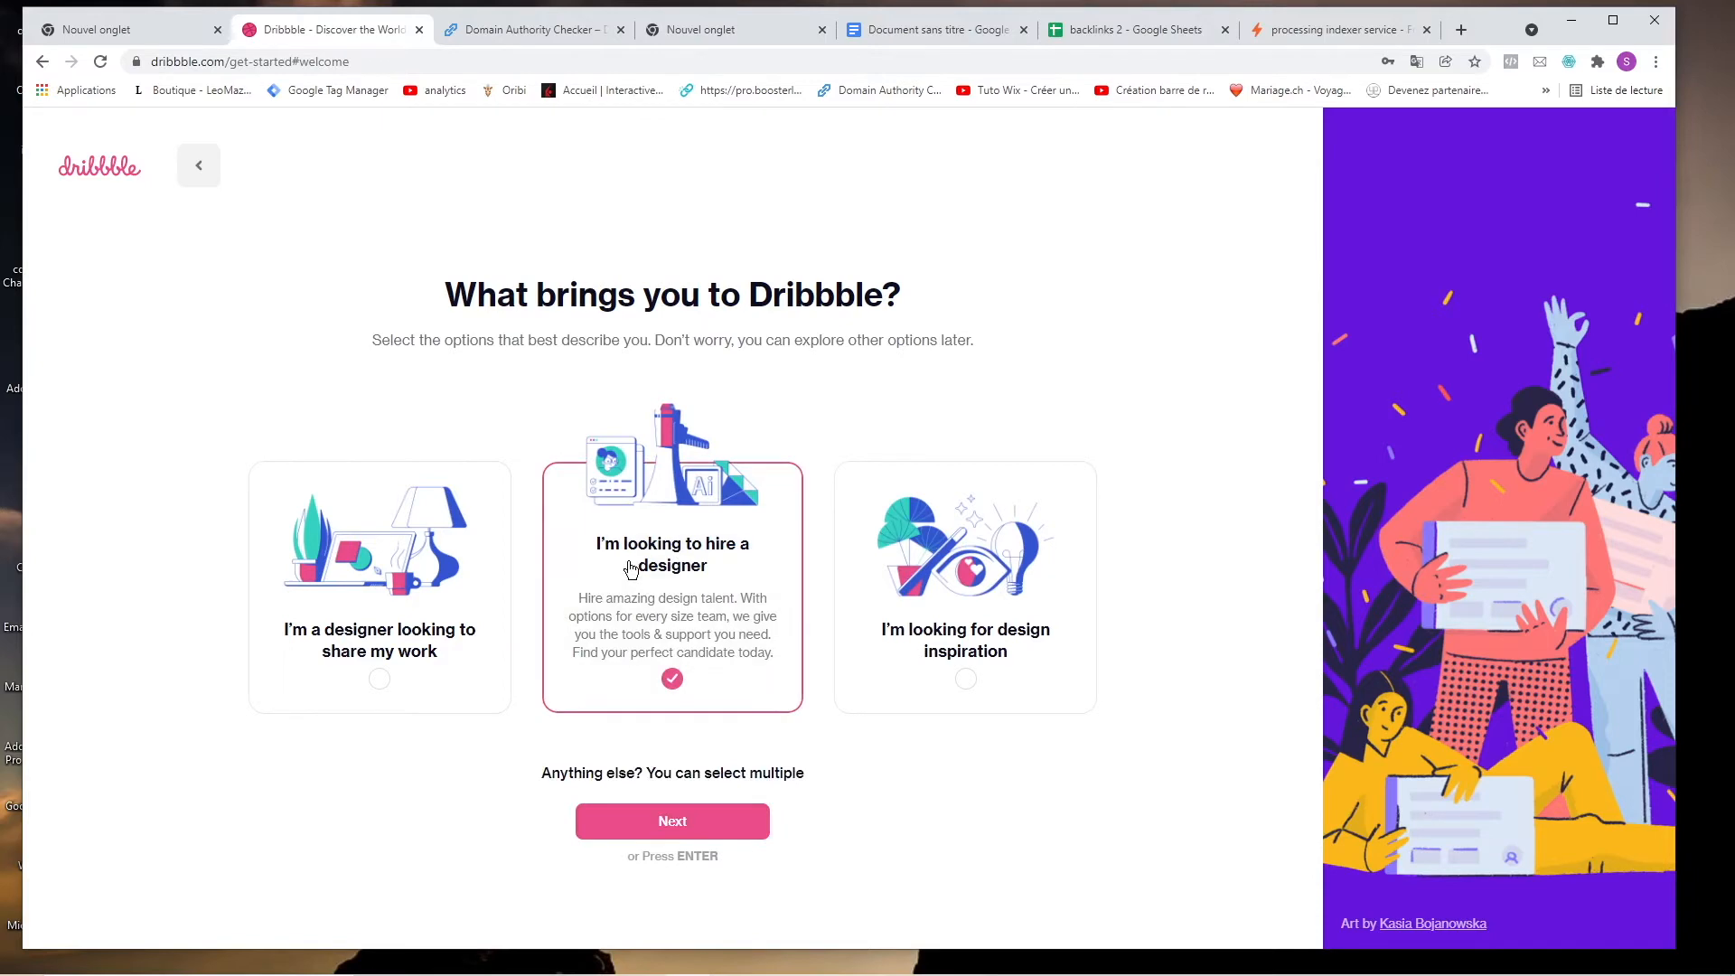
left_click(686, 824)
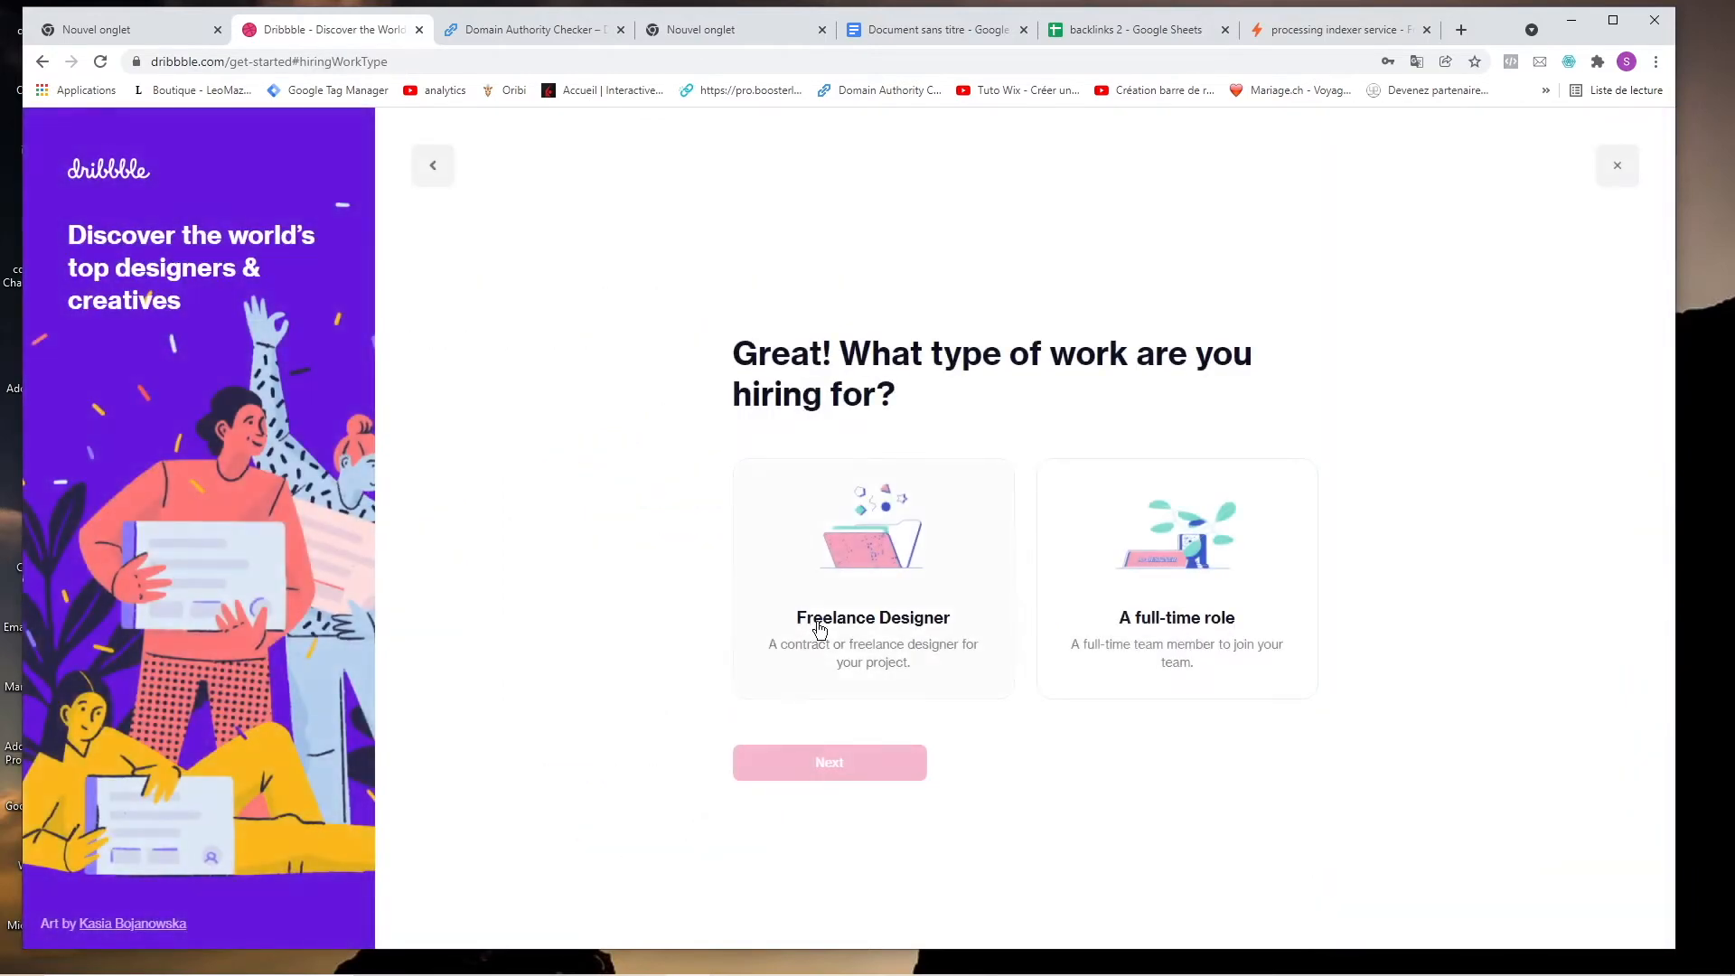
left_click(891, 557)
left_click(867, 762)
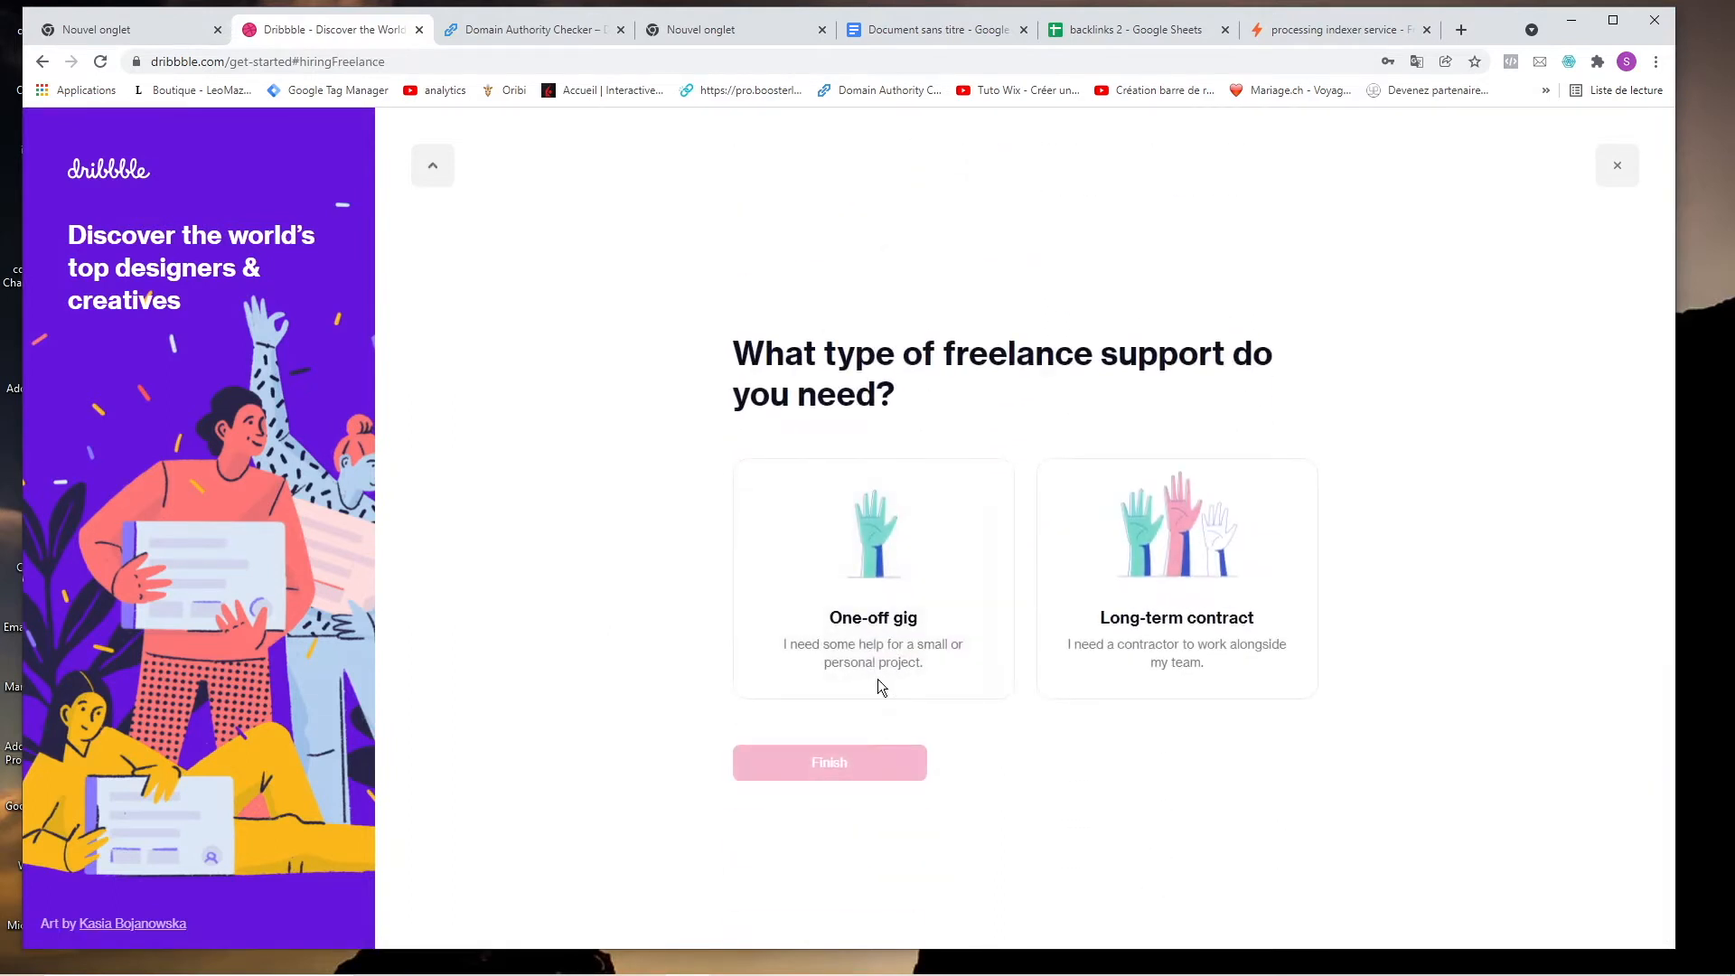
left_click(860, 592)
left_click(860, 764)
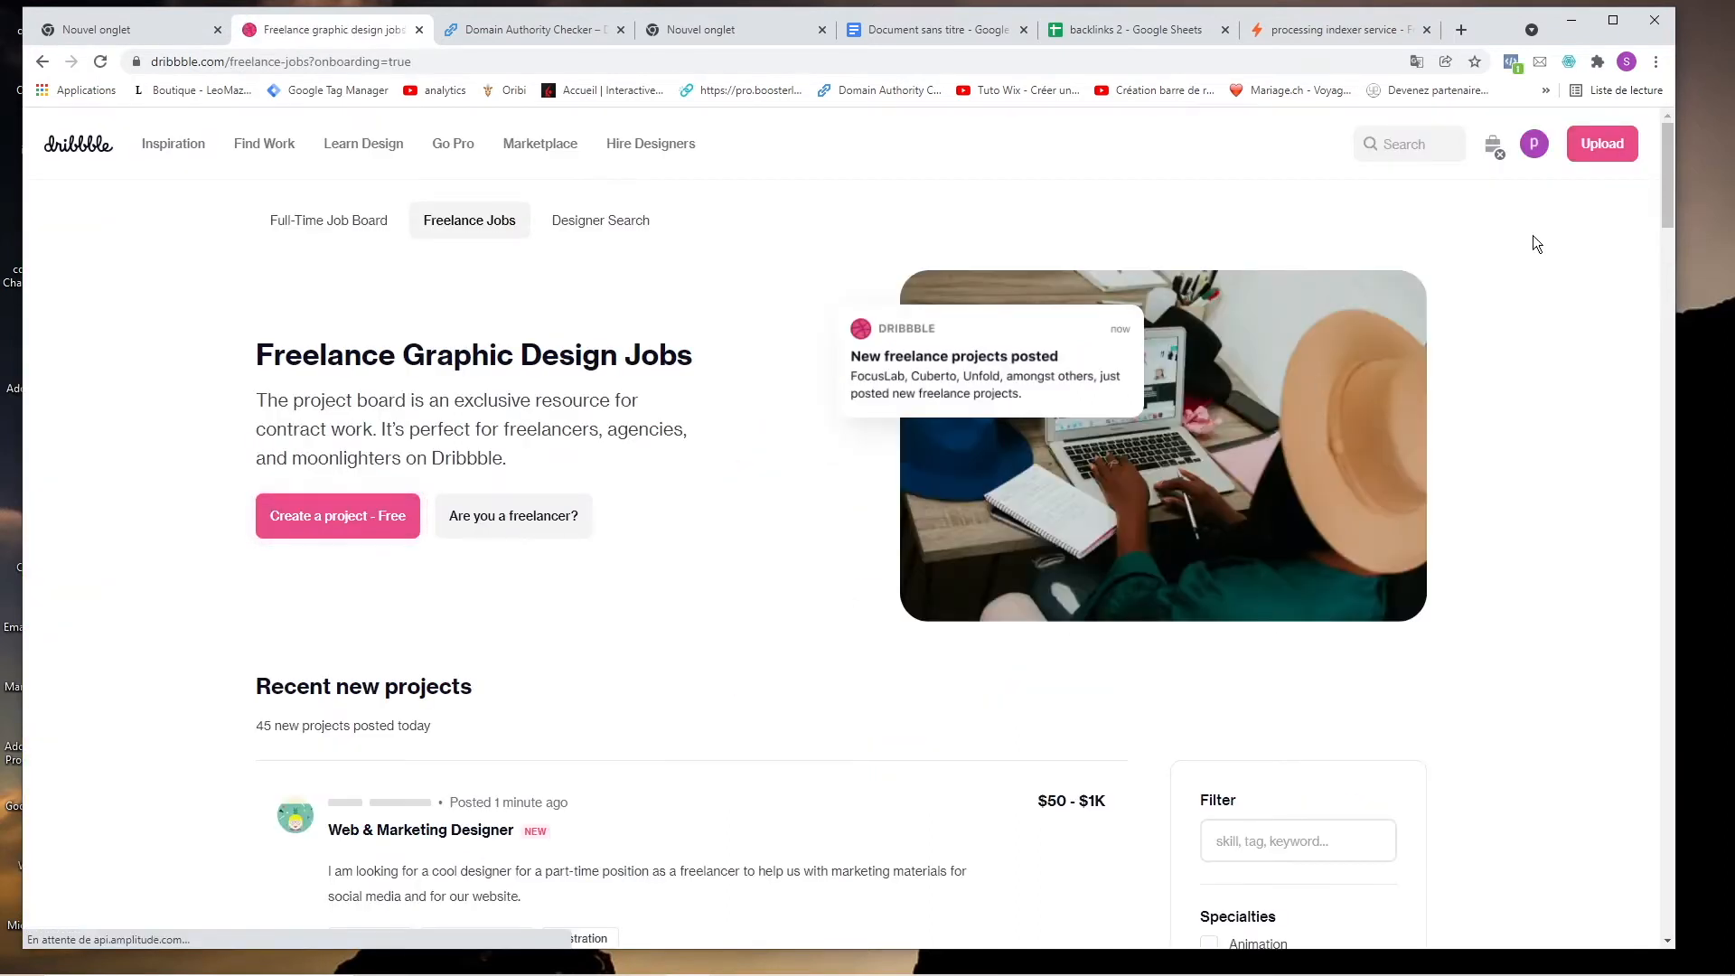
Open the new account's profile page and start editing the profile.
mouse_move(1534, 144)
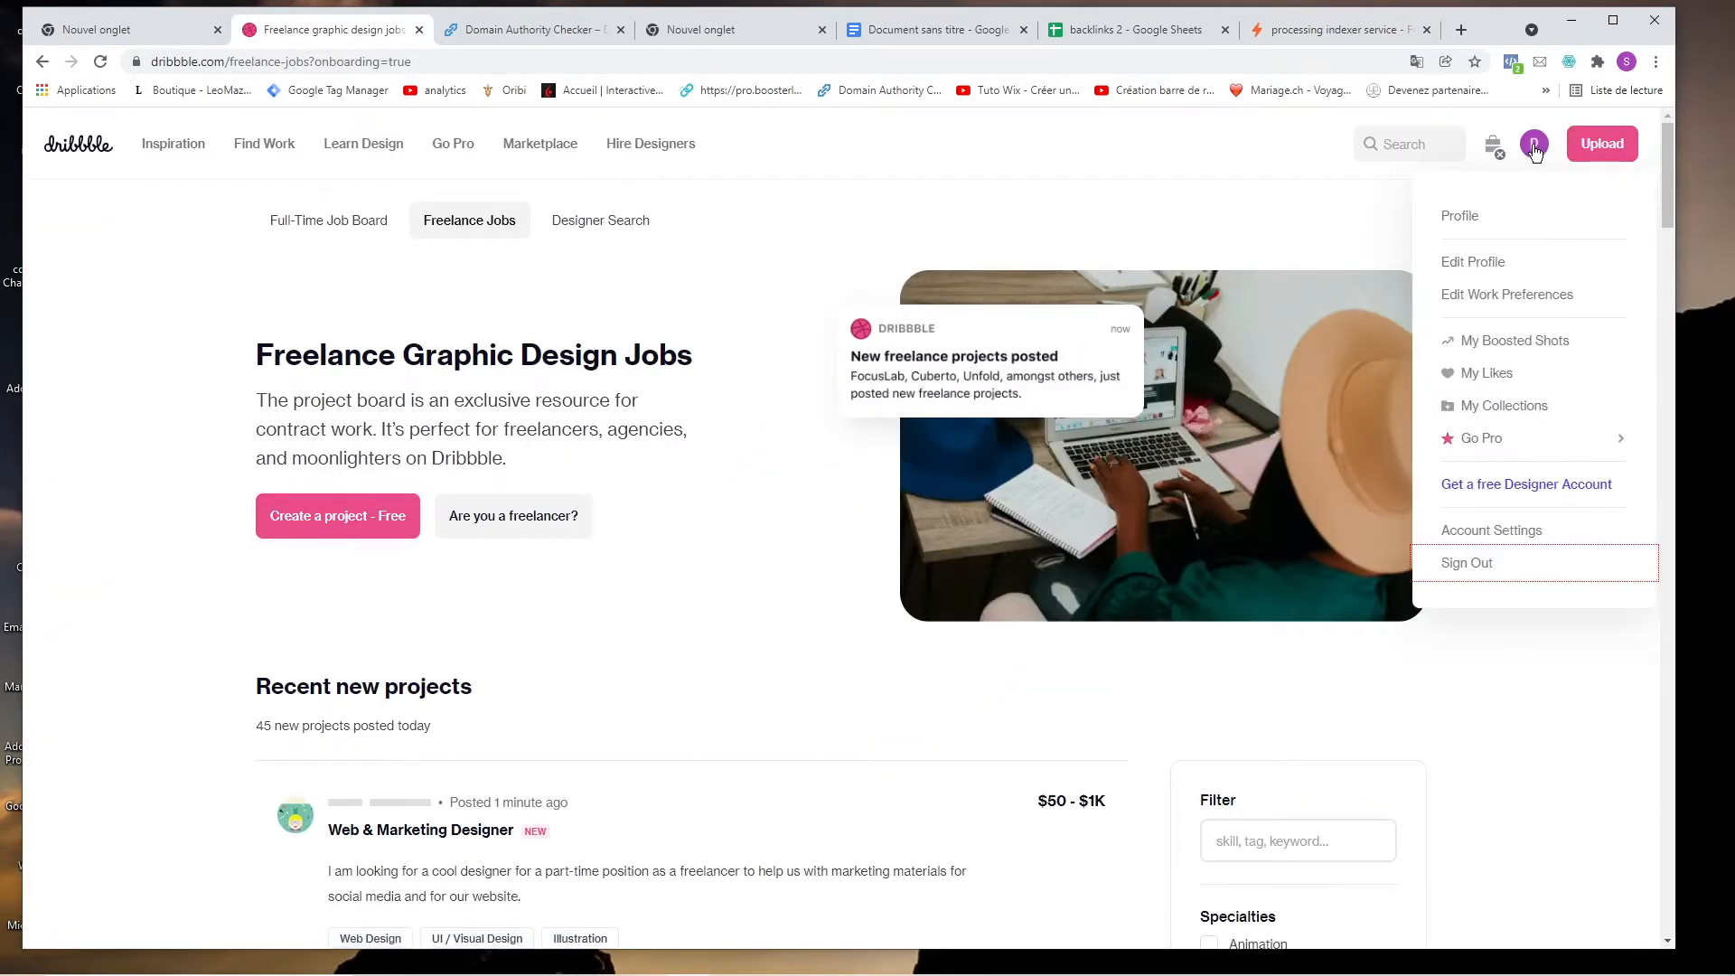
left_click(1495, 231)
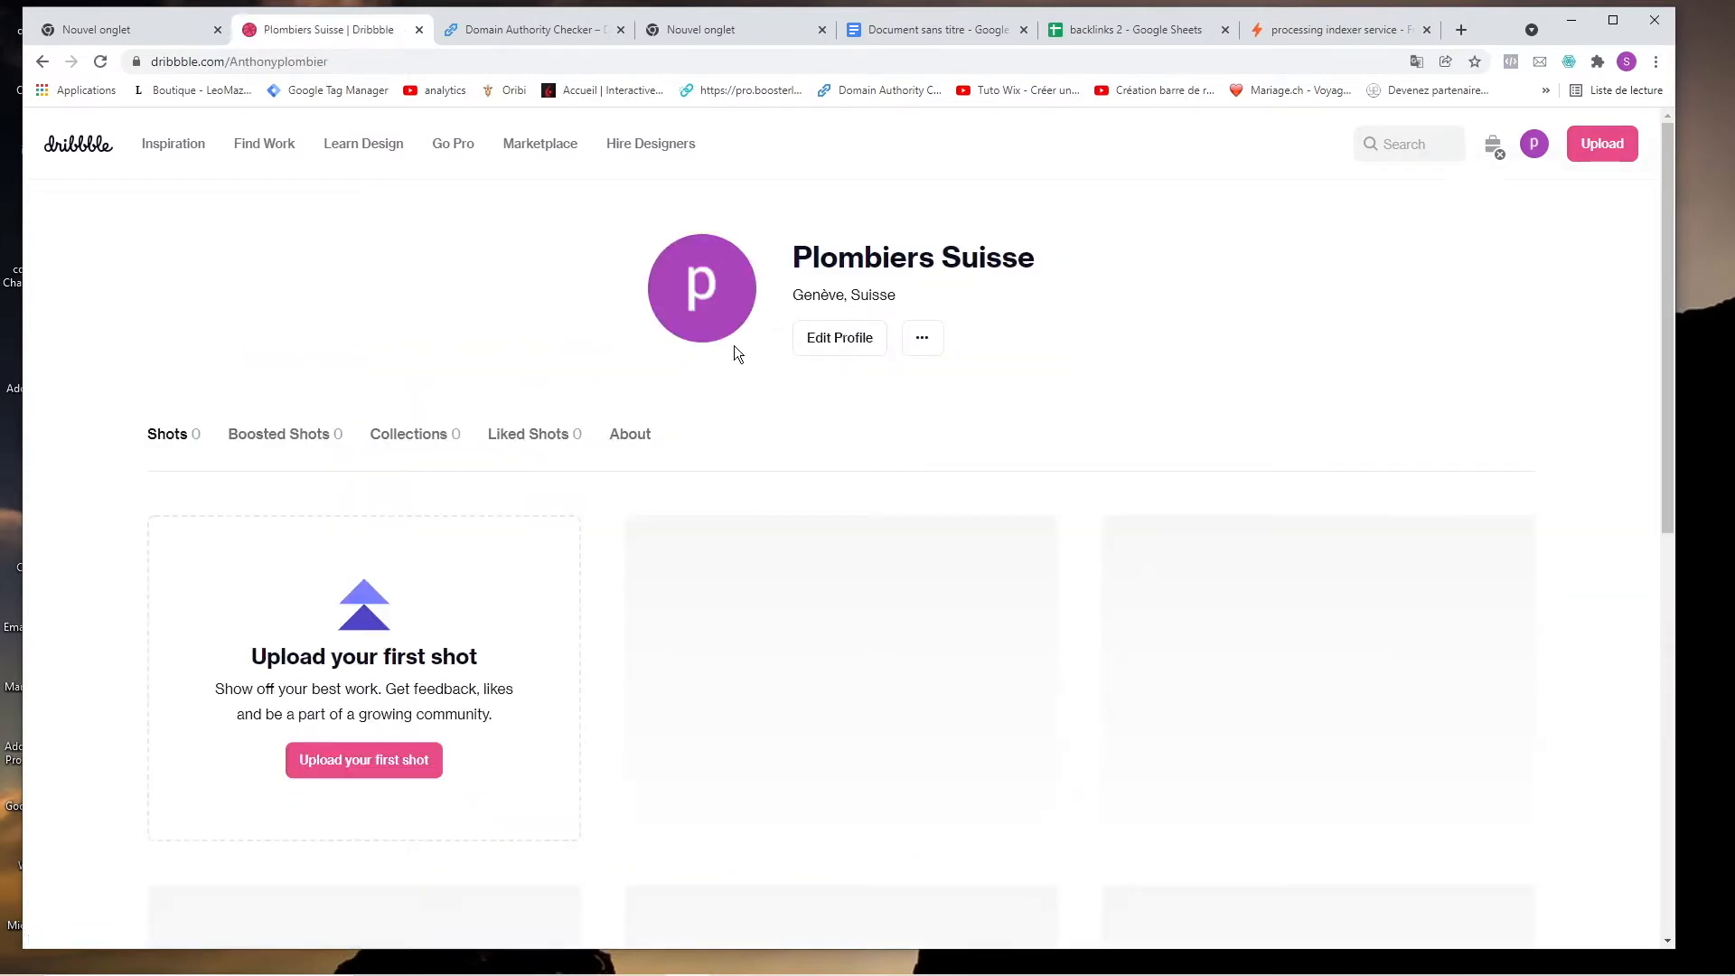
left_click(849, 347)
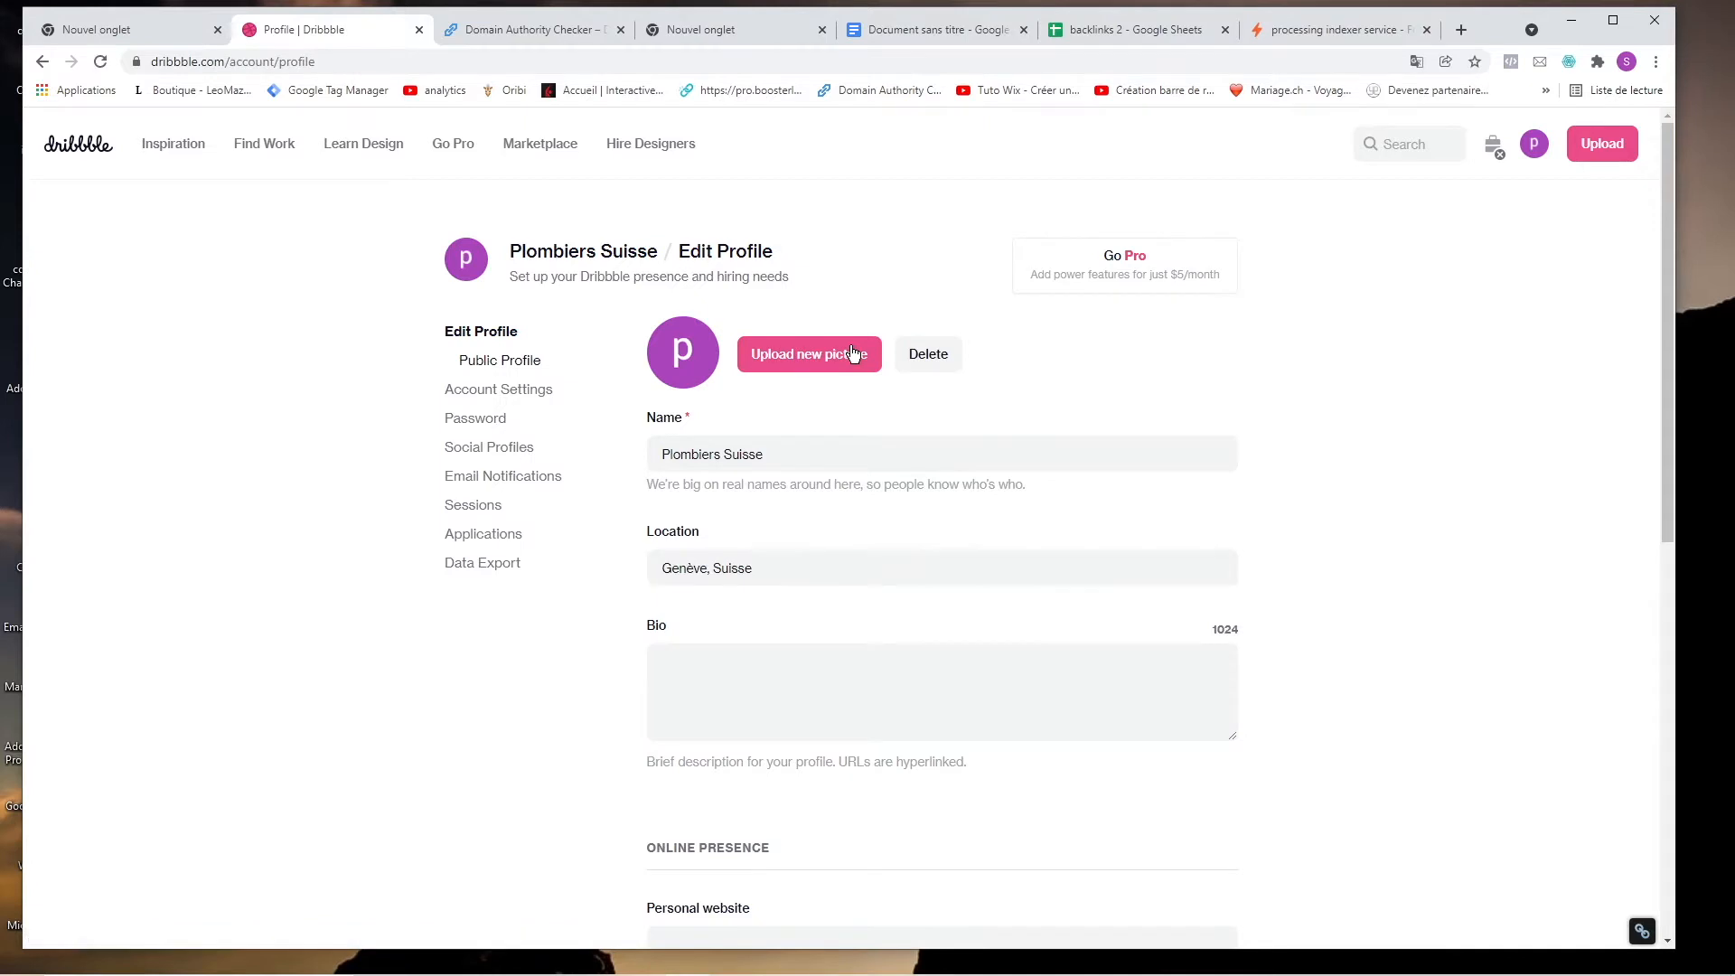
scroll(853, 353, "down", 3)
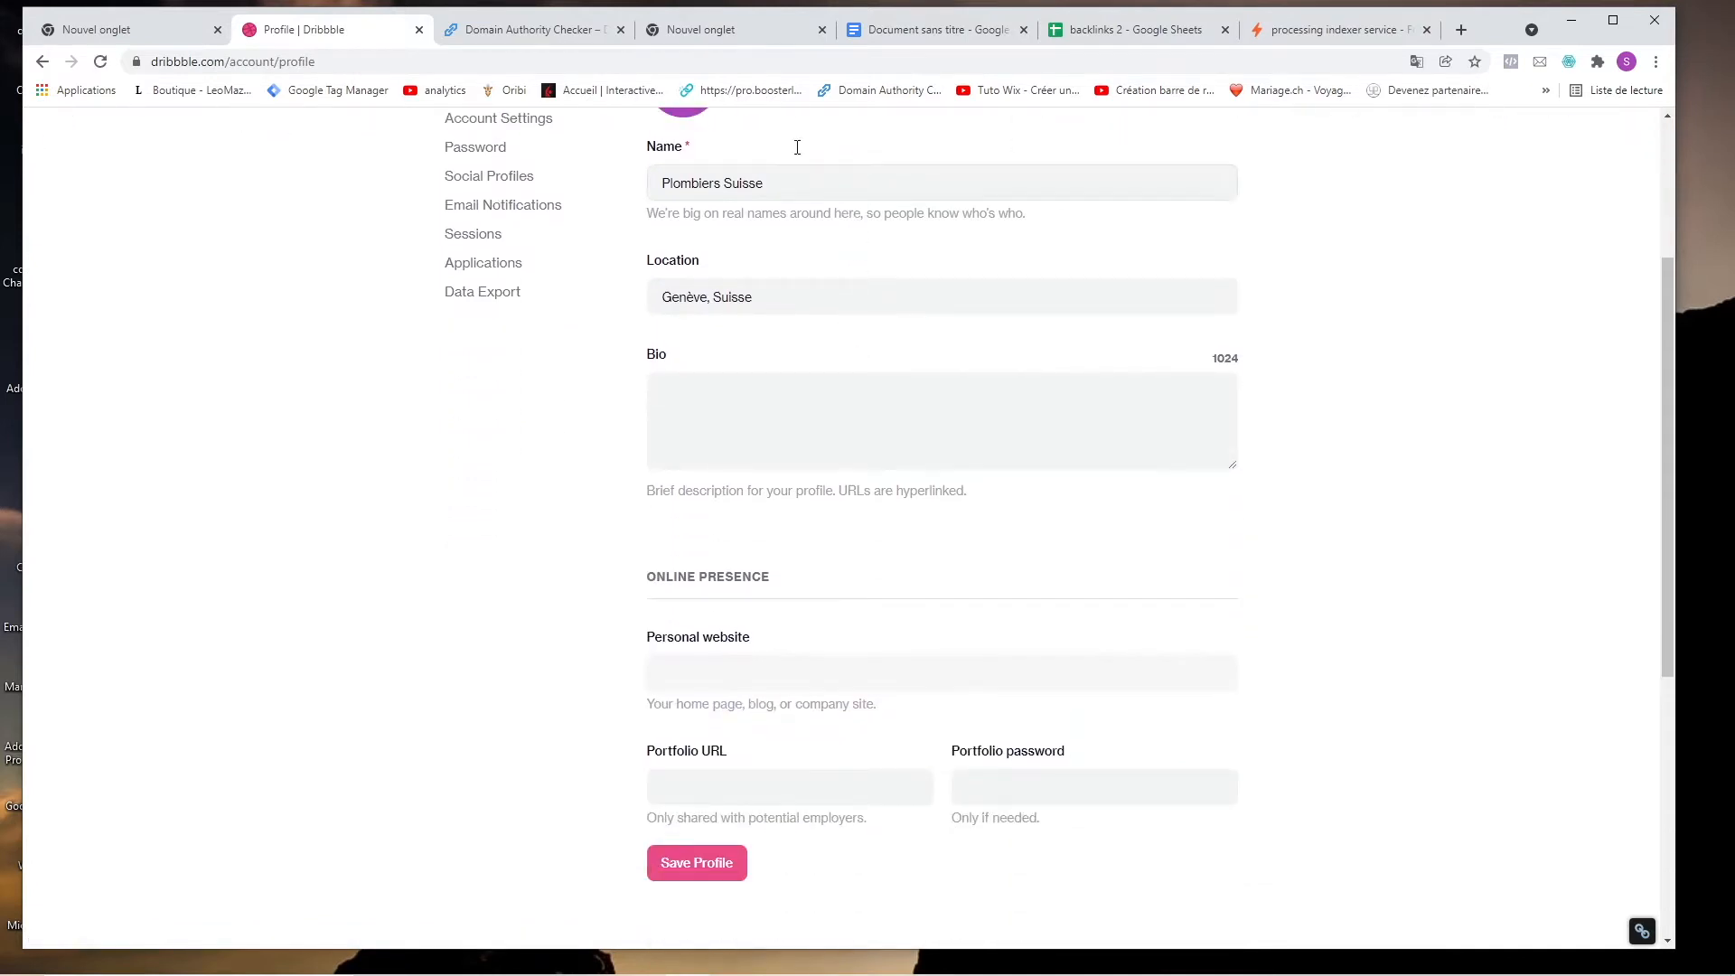
left_click(1461, 29)
type("plombiers-suisse.ch")
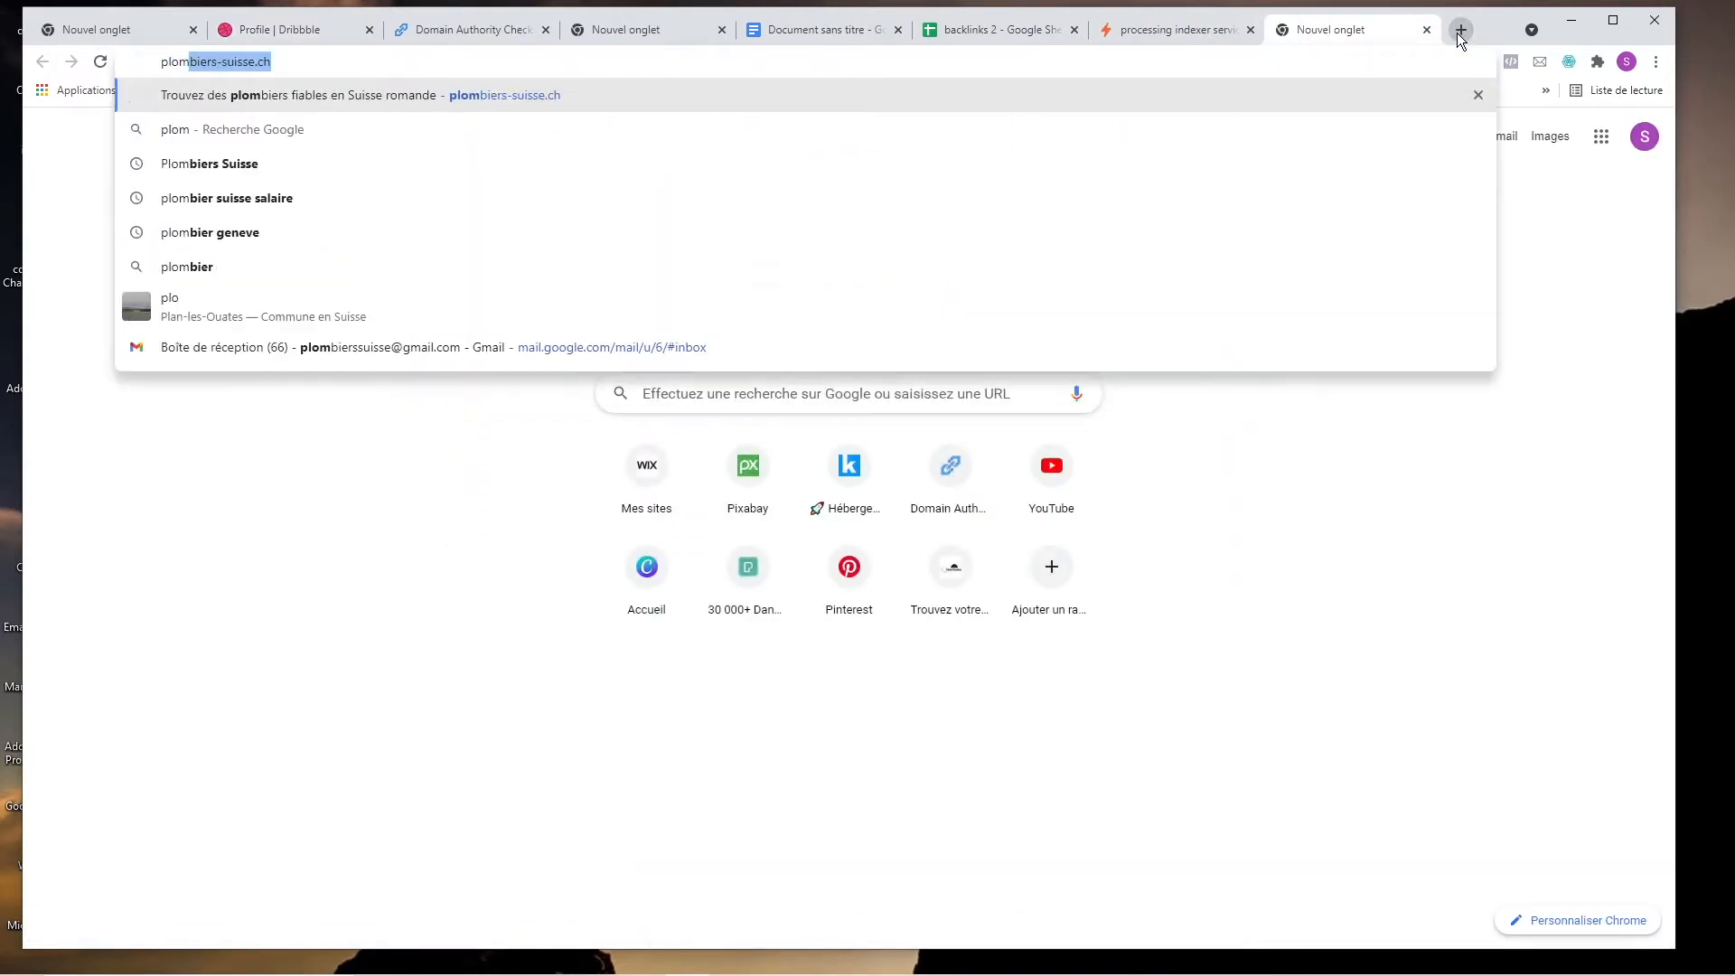
key("ctrl+a")
key("ctrl+c")
left_click(369, 36)
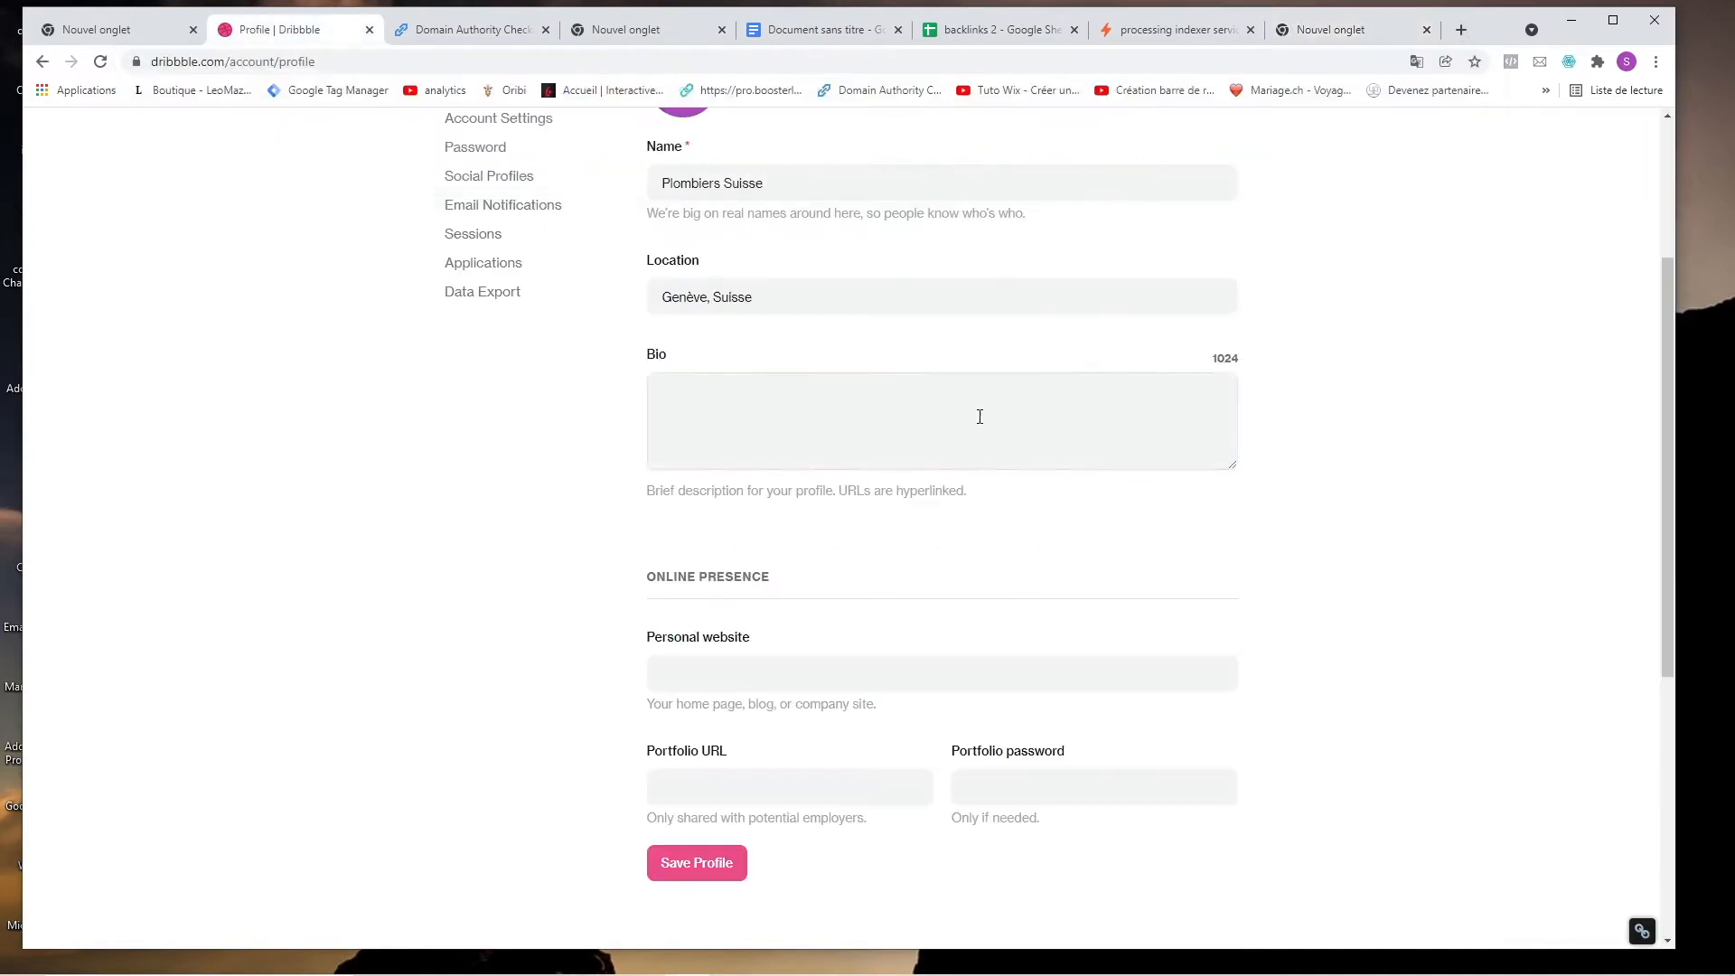
left_click(832, 684)
key("ctrl+v")
left_click(825, 430)
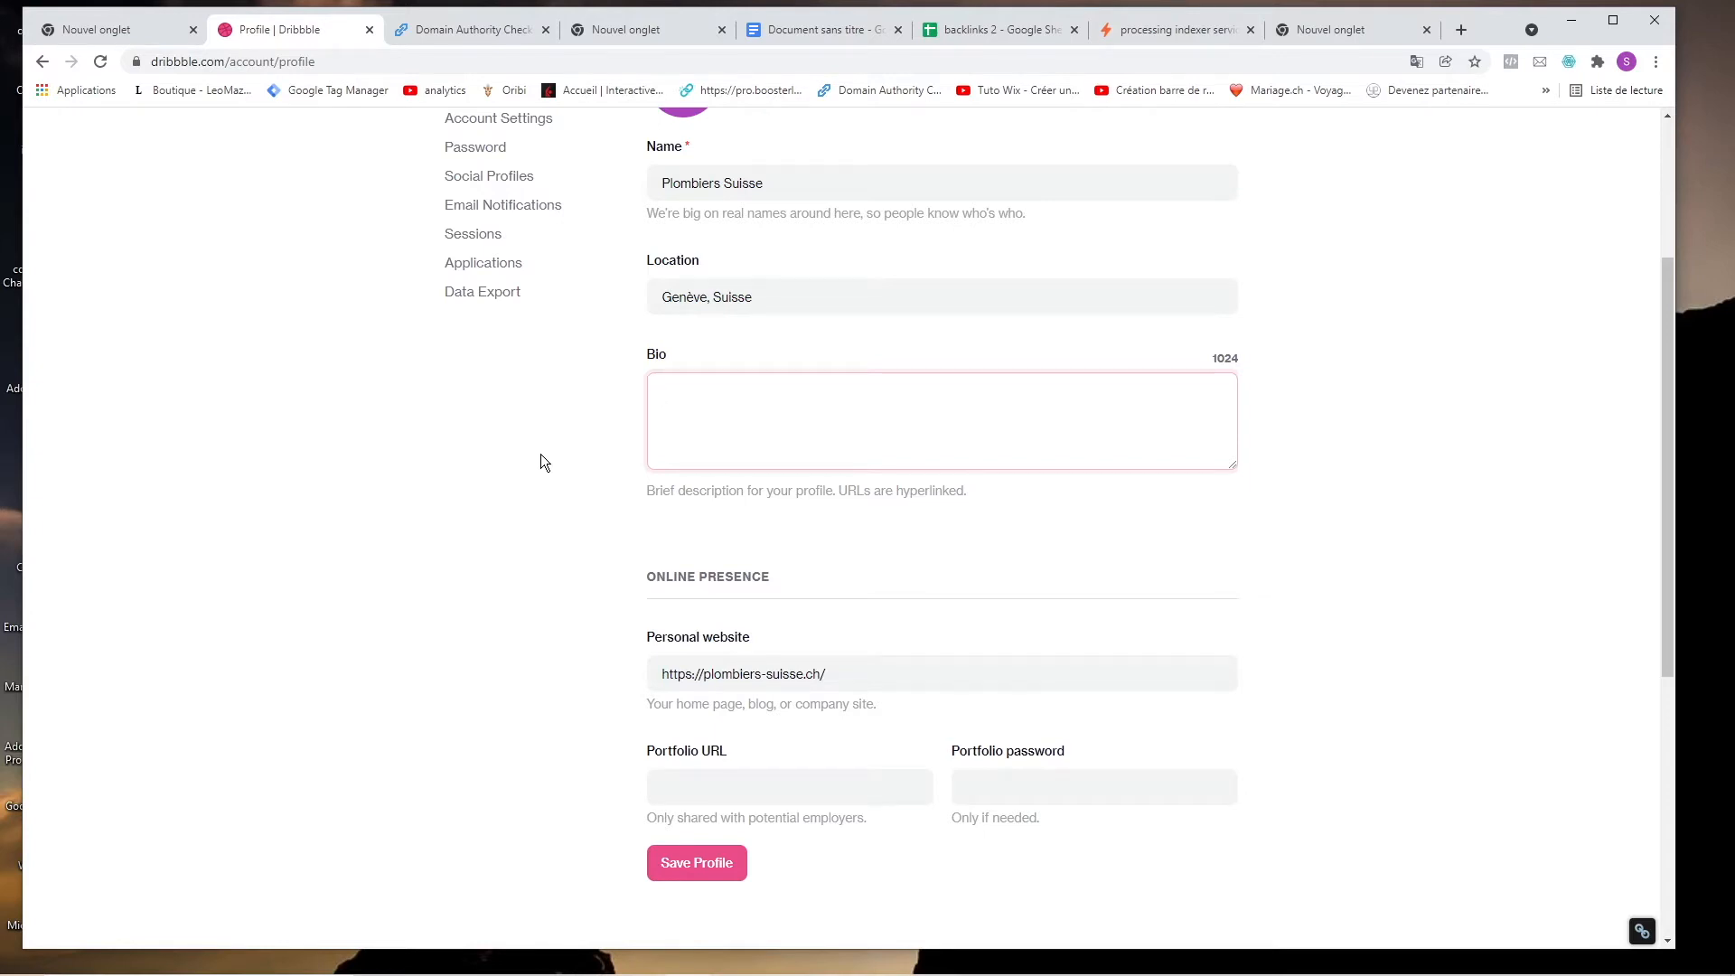
left_click(696, 867)
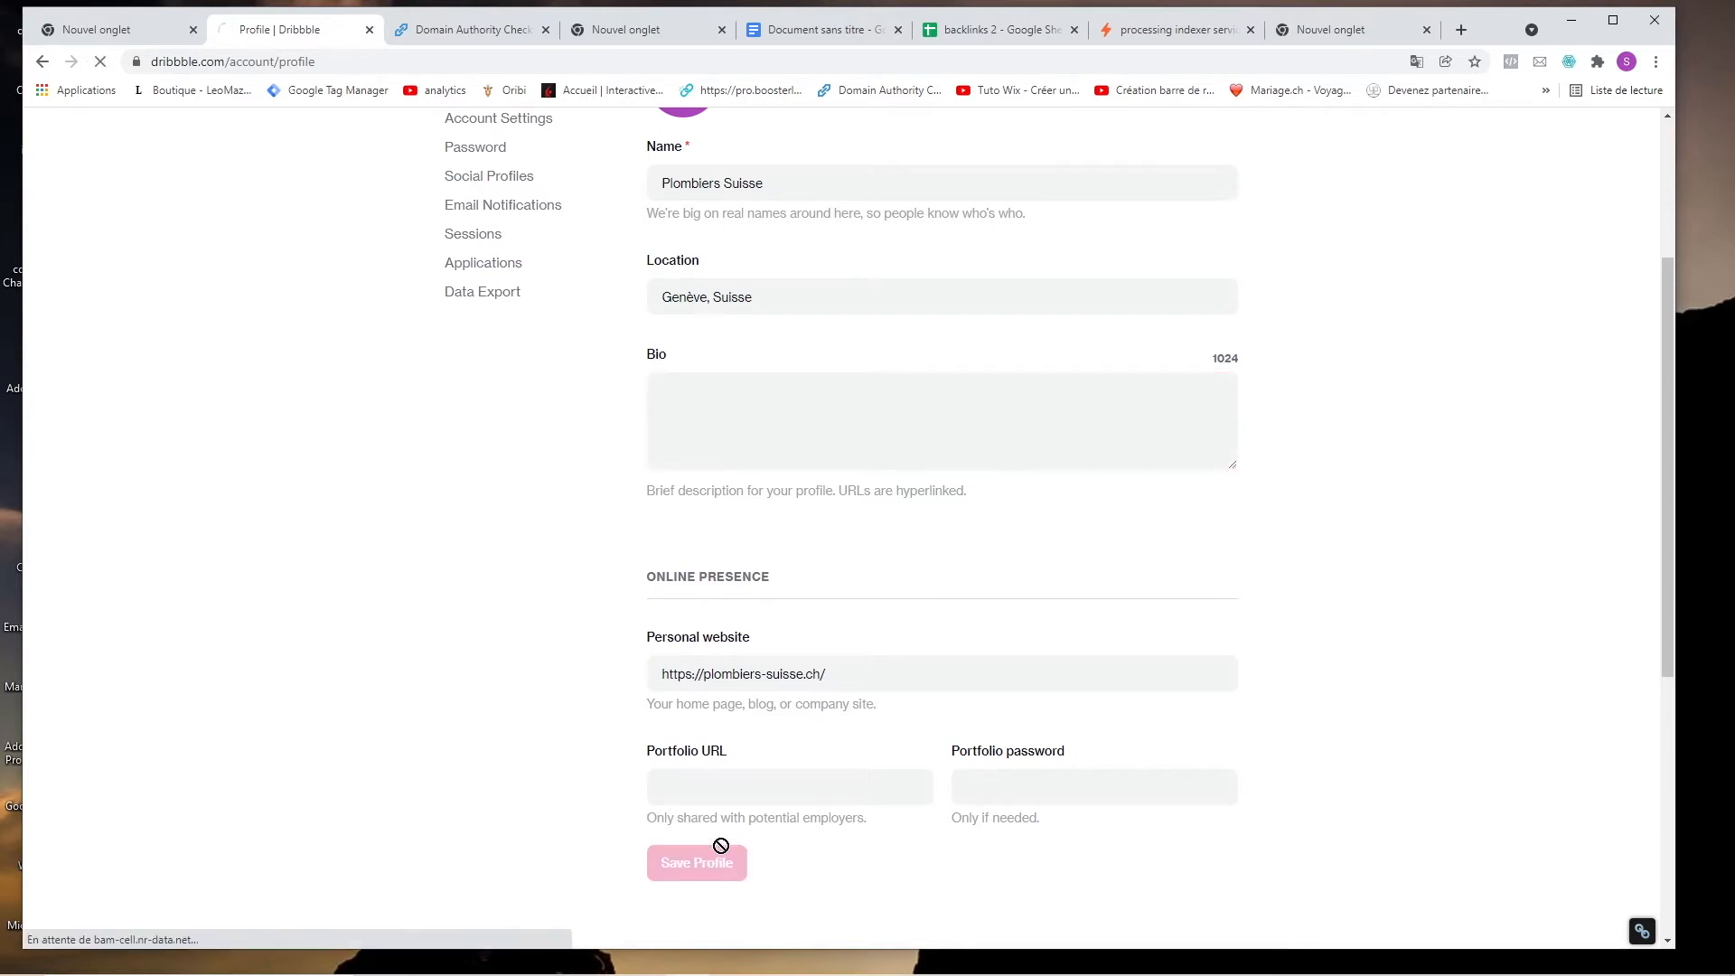
Copy the public profile's URL and open it in a private browsing window.
mouse_move(1534, 144)
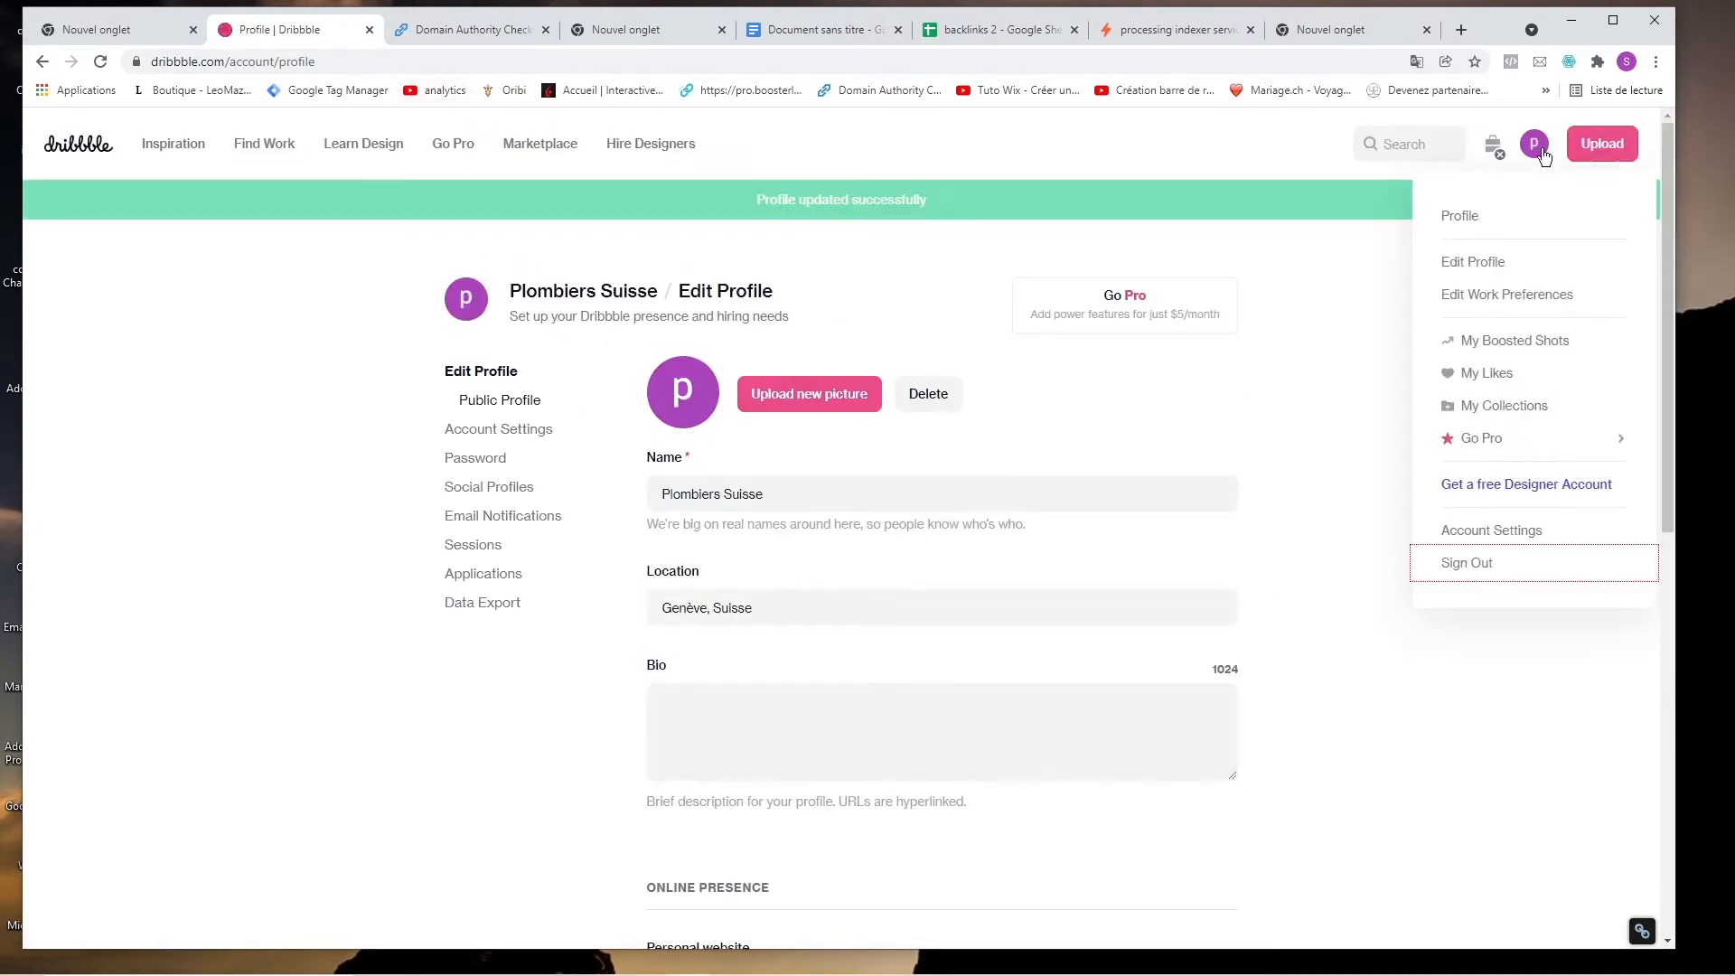
left_click(1474, 219)
triple_click(367, 57)
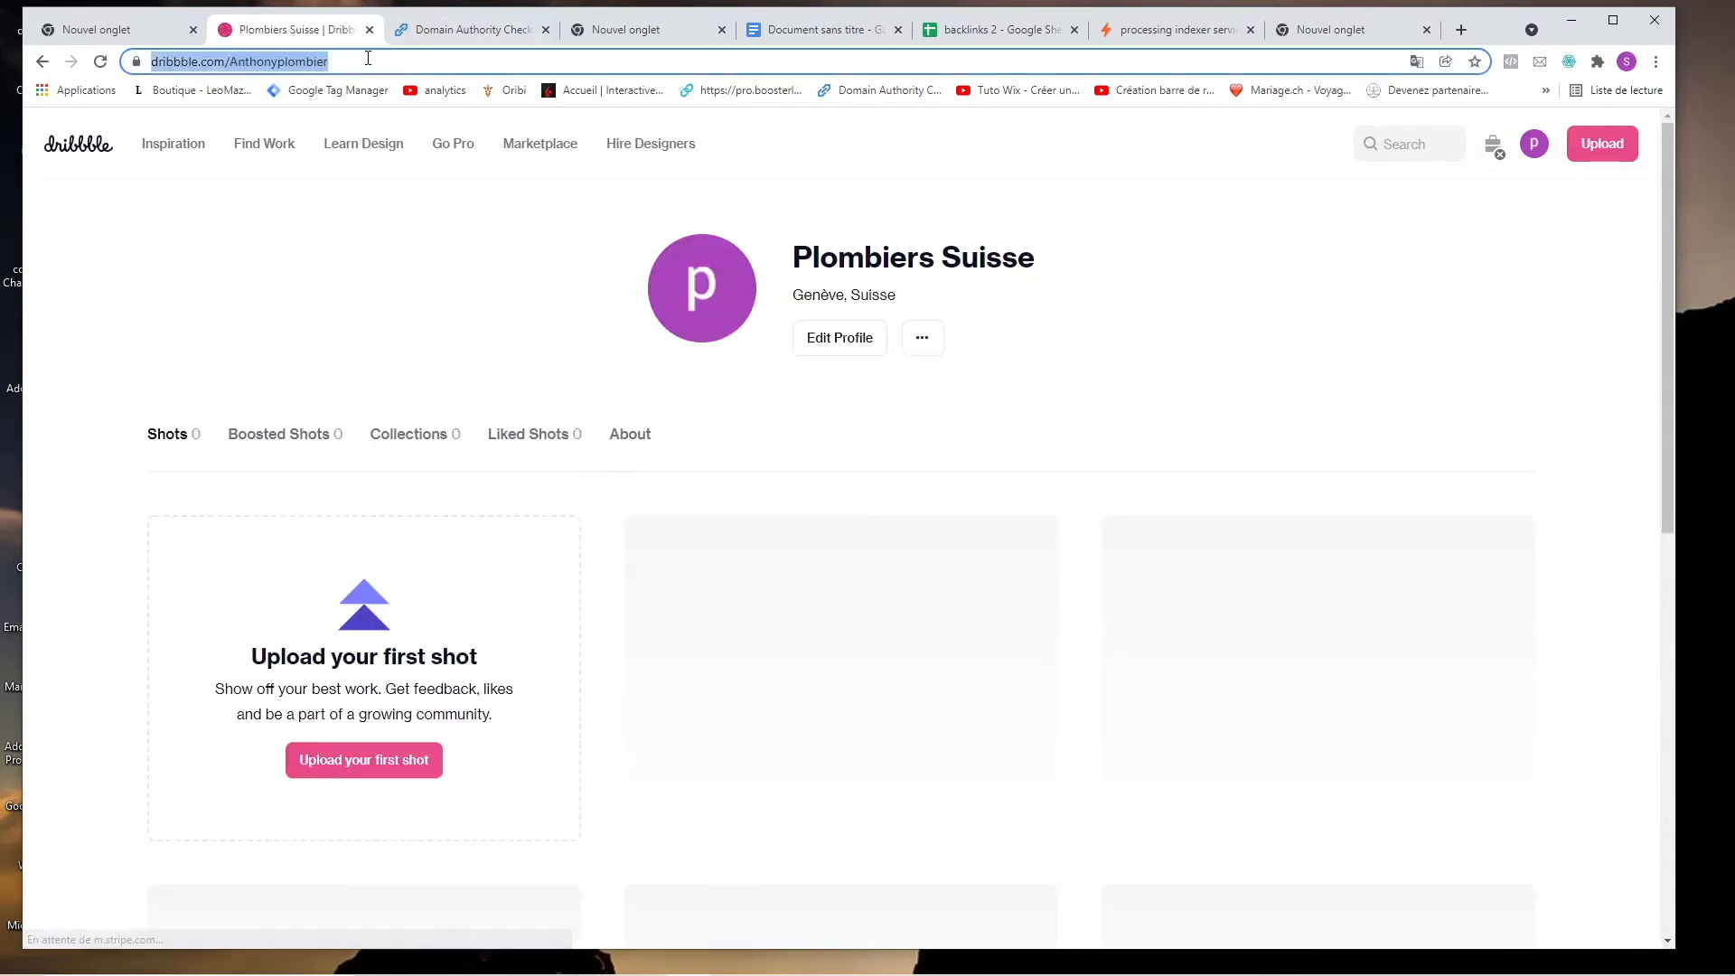
mouse_move(569, 973)
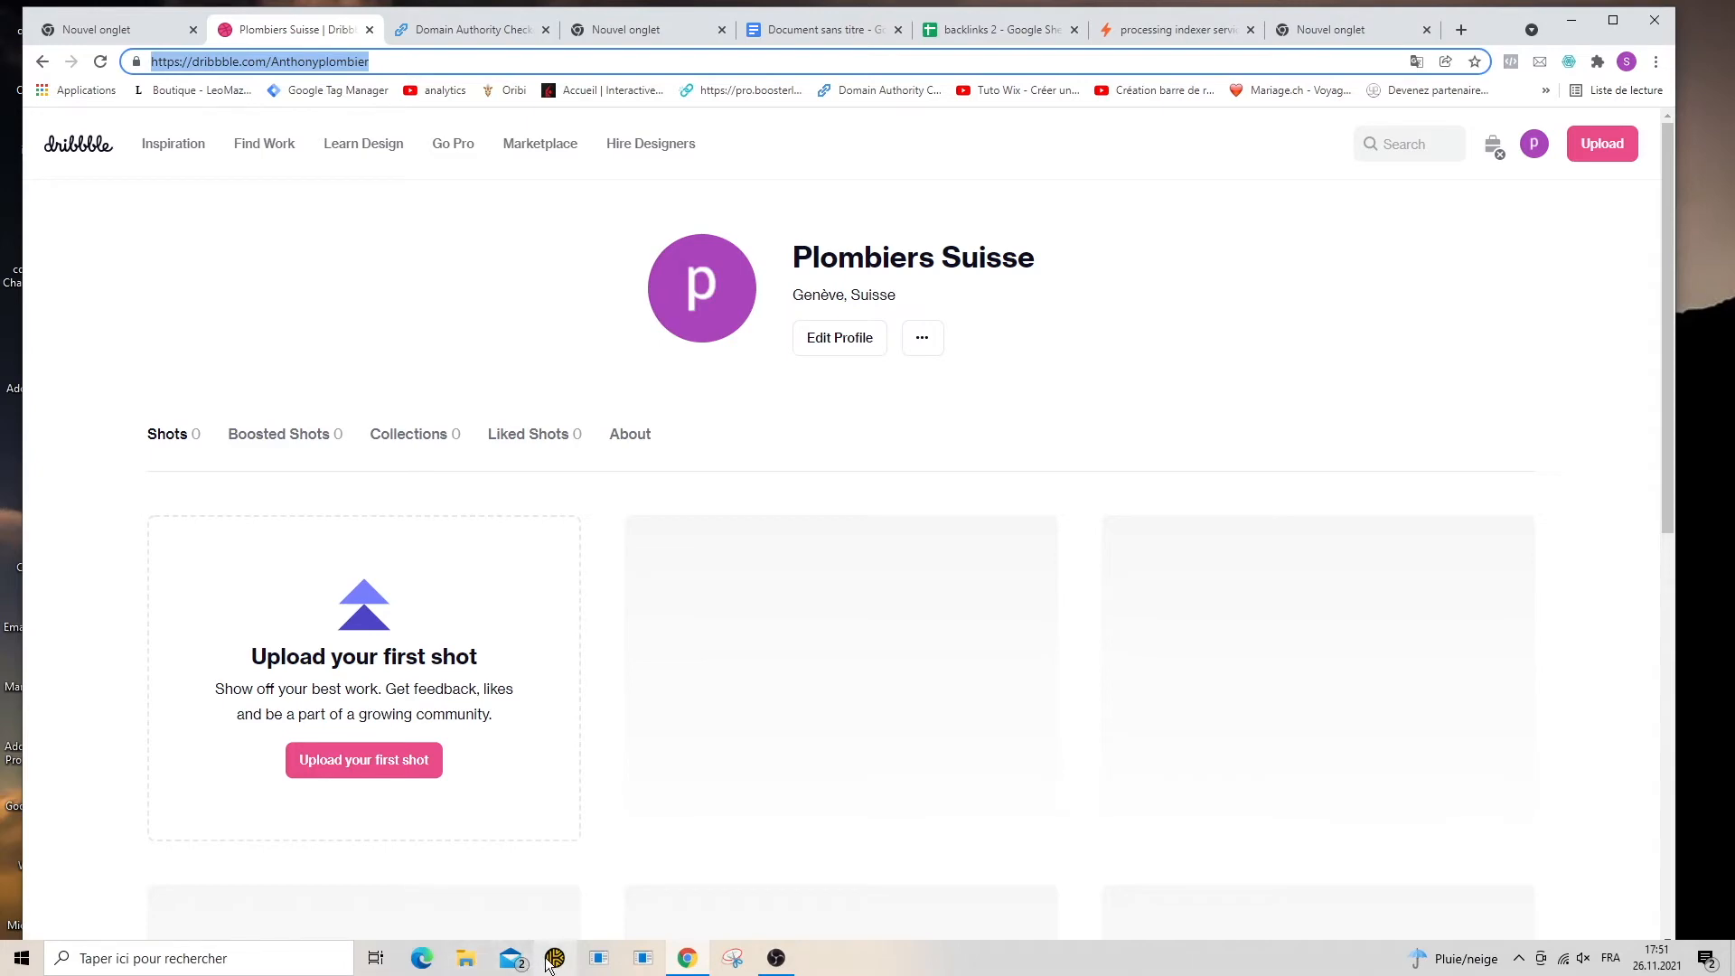
left_click(688, 958)
right_click(688, 957)
left_click(714, 820)
key("ctrl+v")
key("Return")
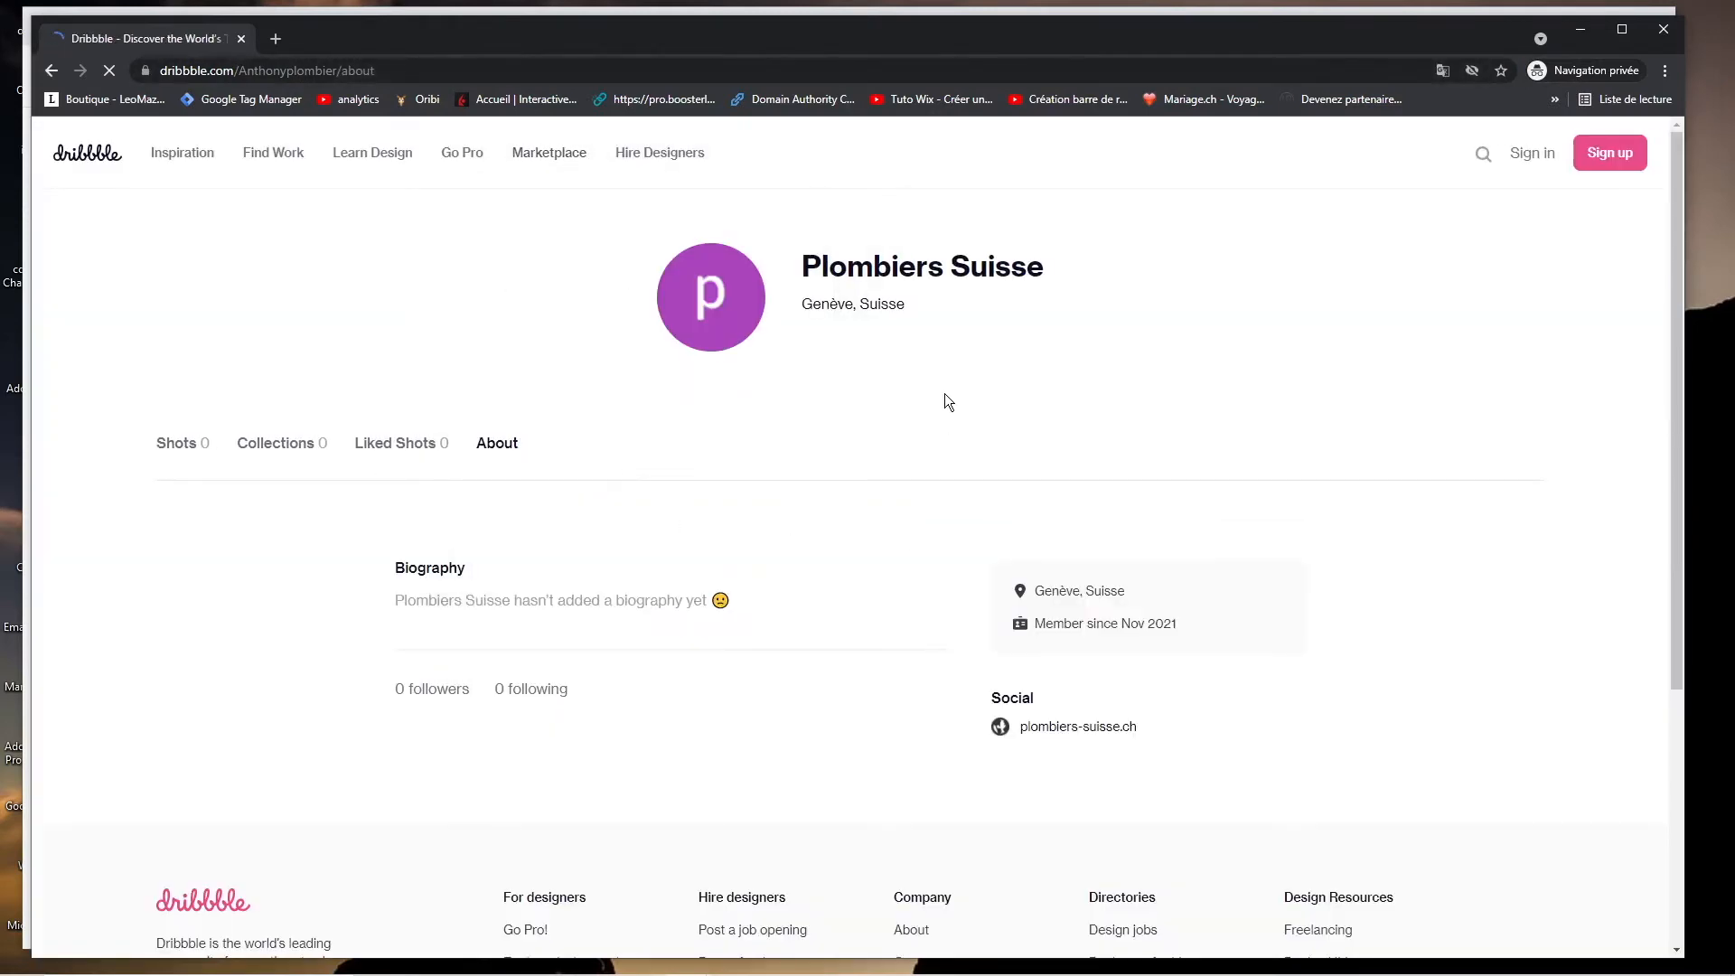
Examine the biography, name and location on the public About page, then close the private window.
left_click_drag(390, 615, 729, 600)
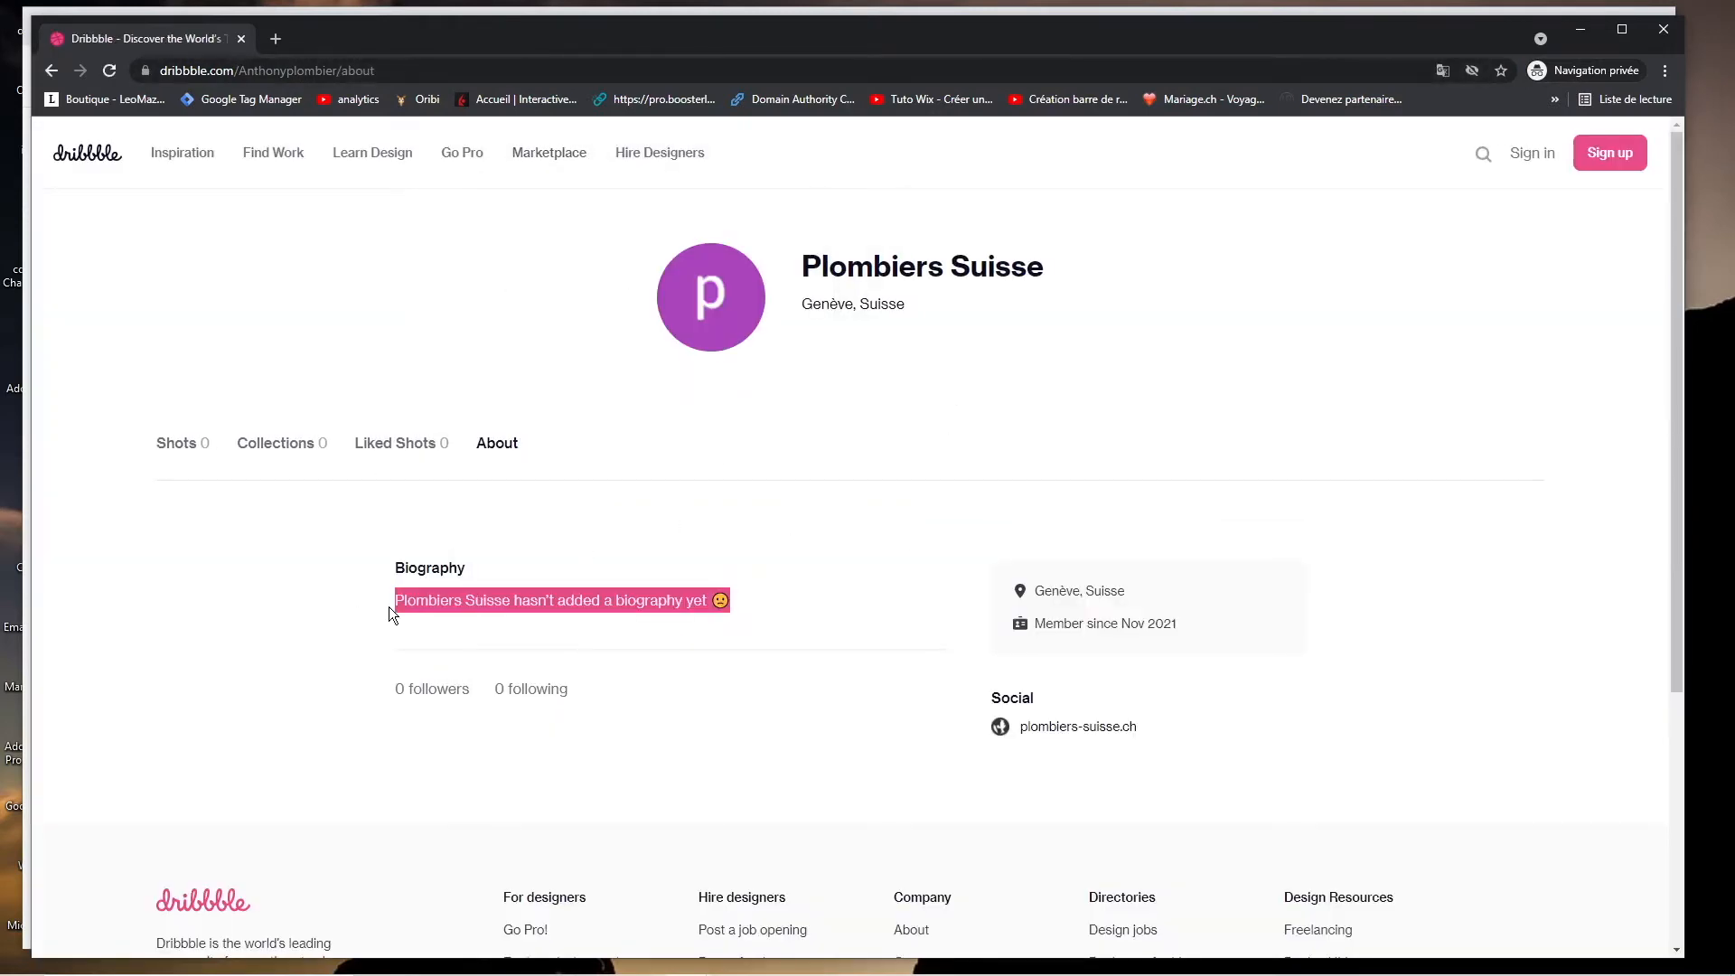
left_click(701, 543)
double_click(859, 265)
double_click(994, 266)
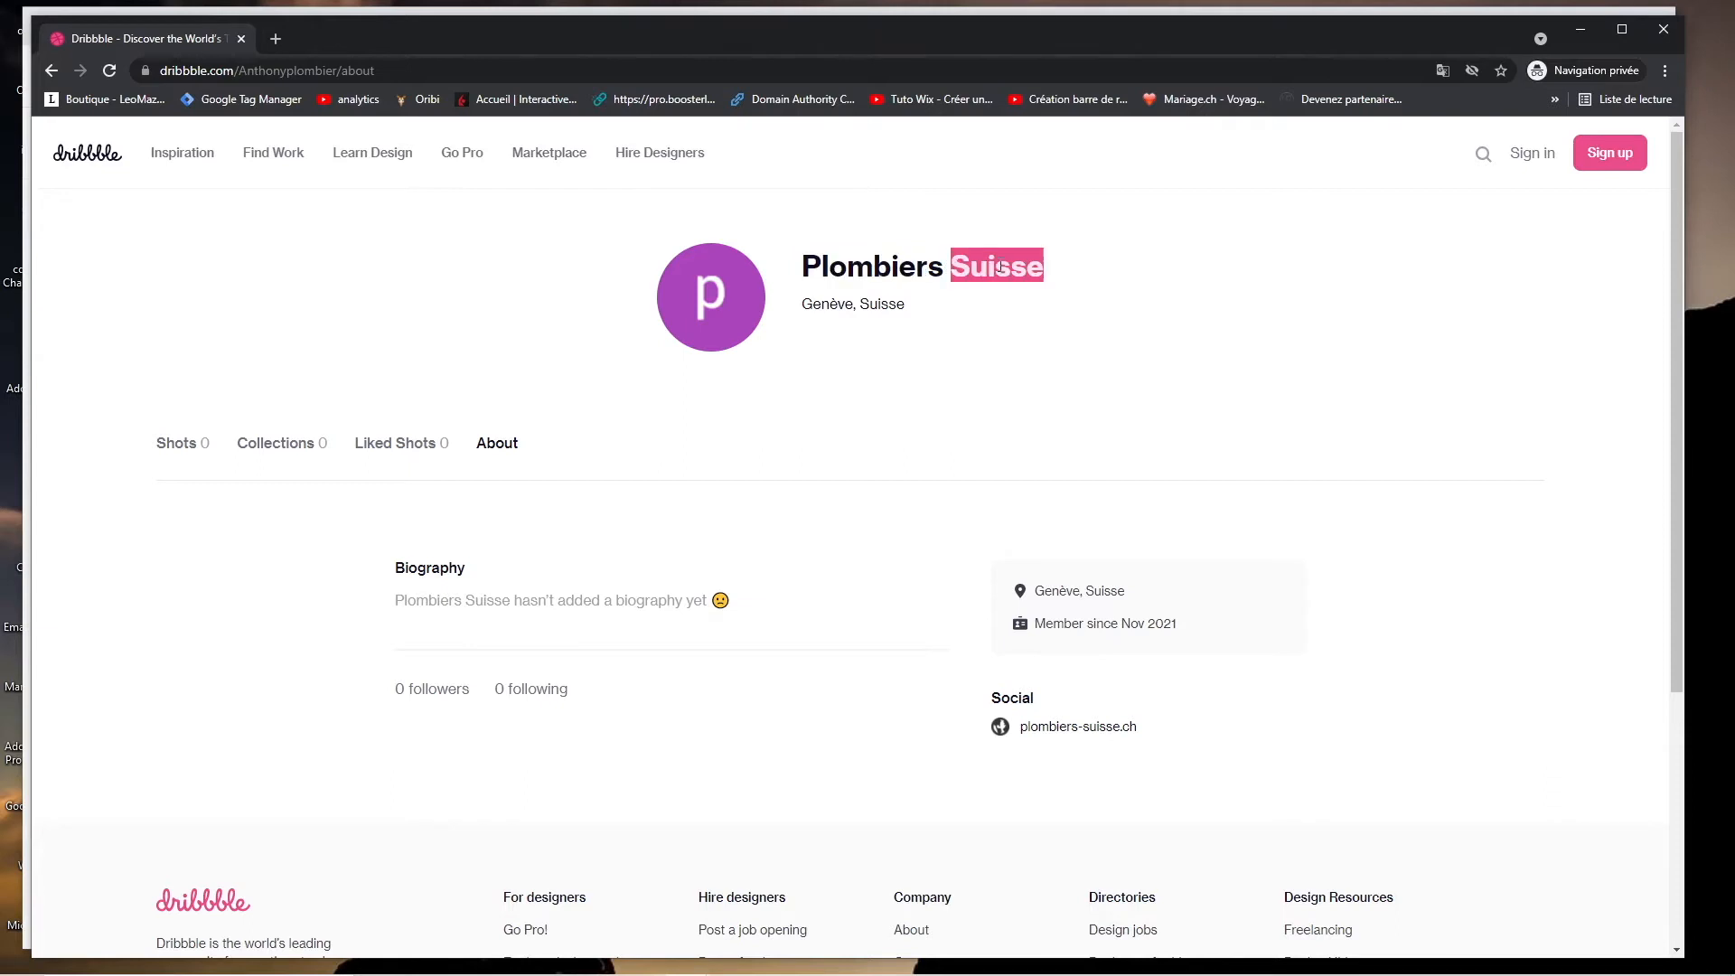
double_click(829, 305)
double_click(882, 304)
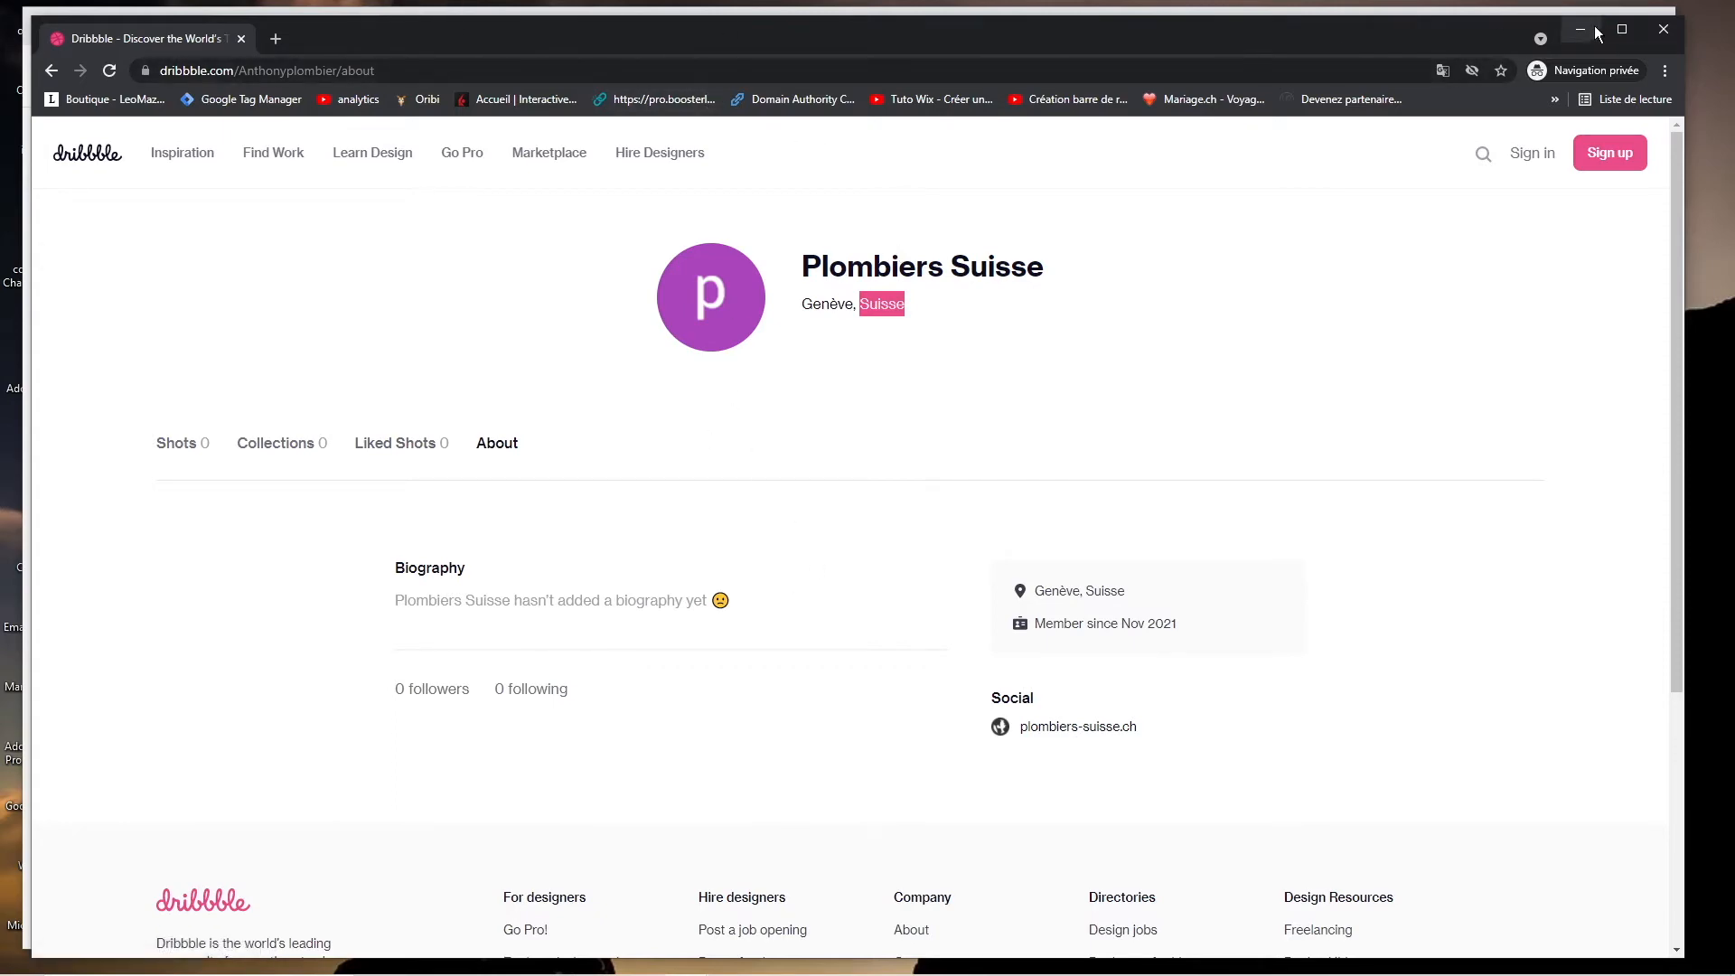
left_click(1663, 29)
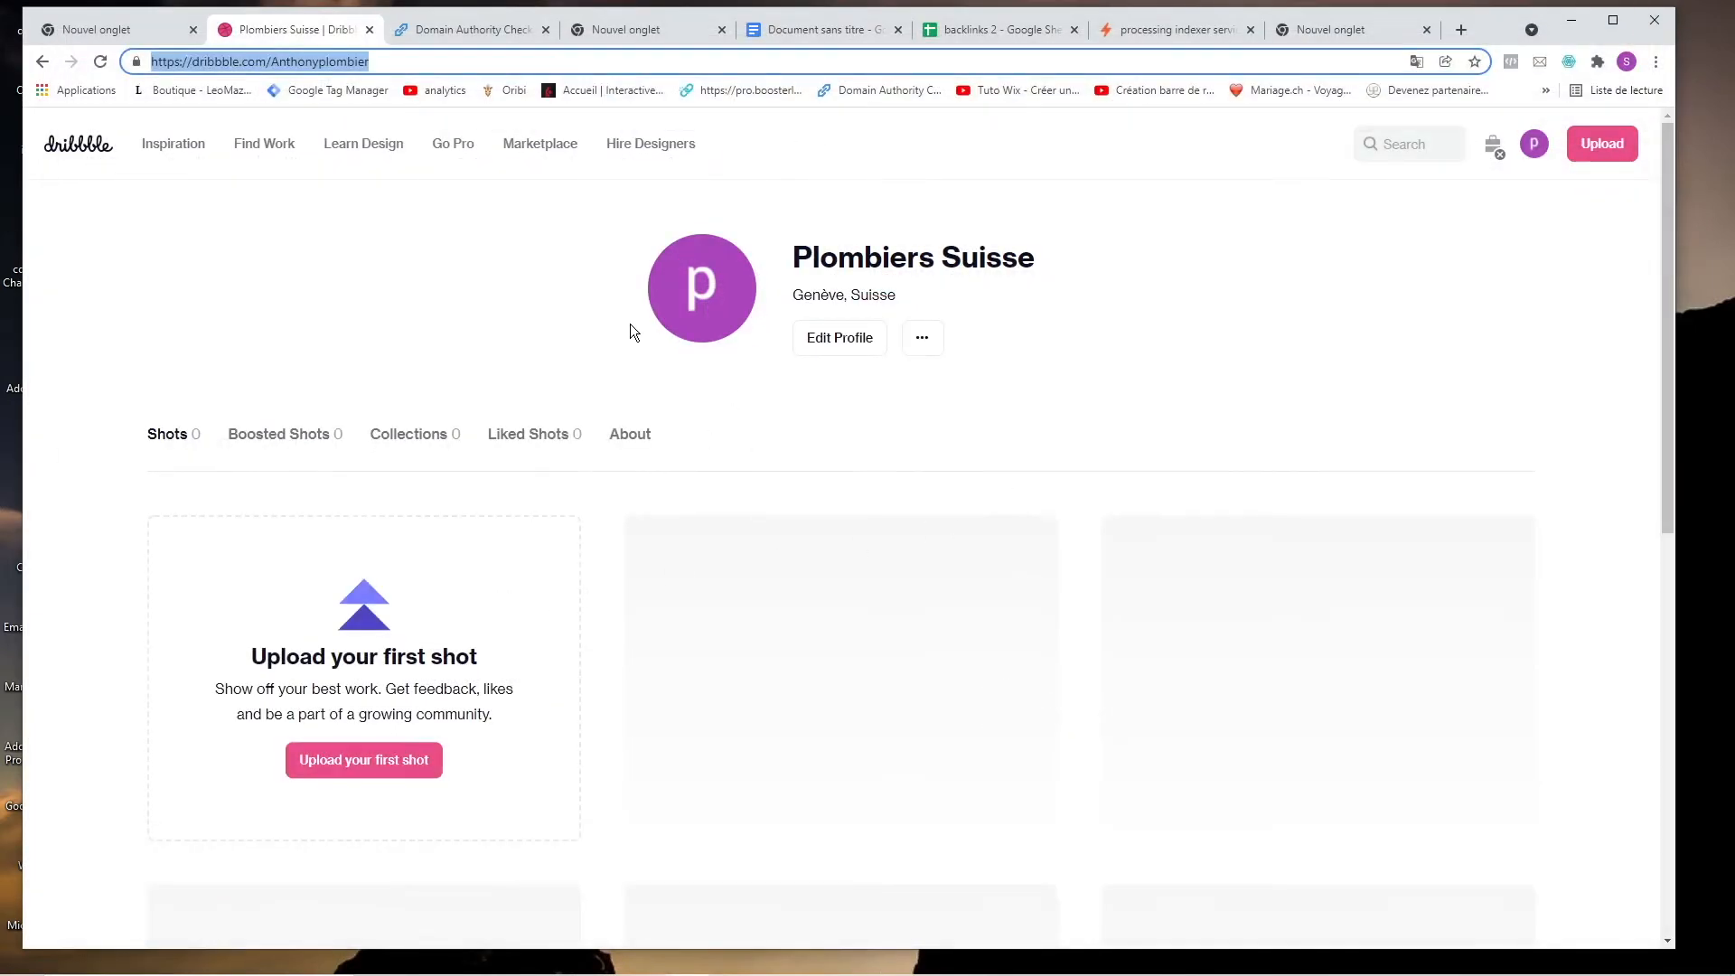
Reopen the profile for editing, enlarge the biography box and copy the whole biography text.
left_click(855, 344)
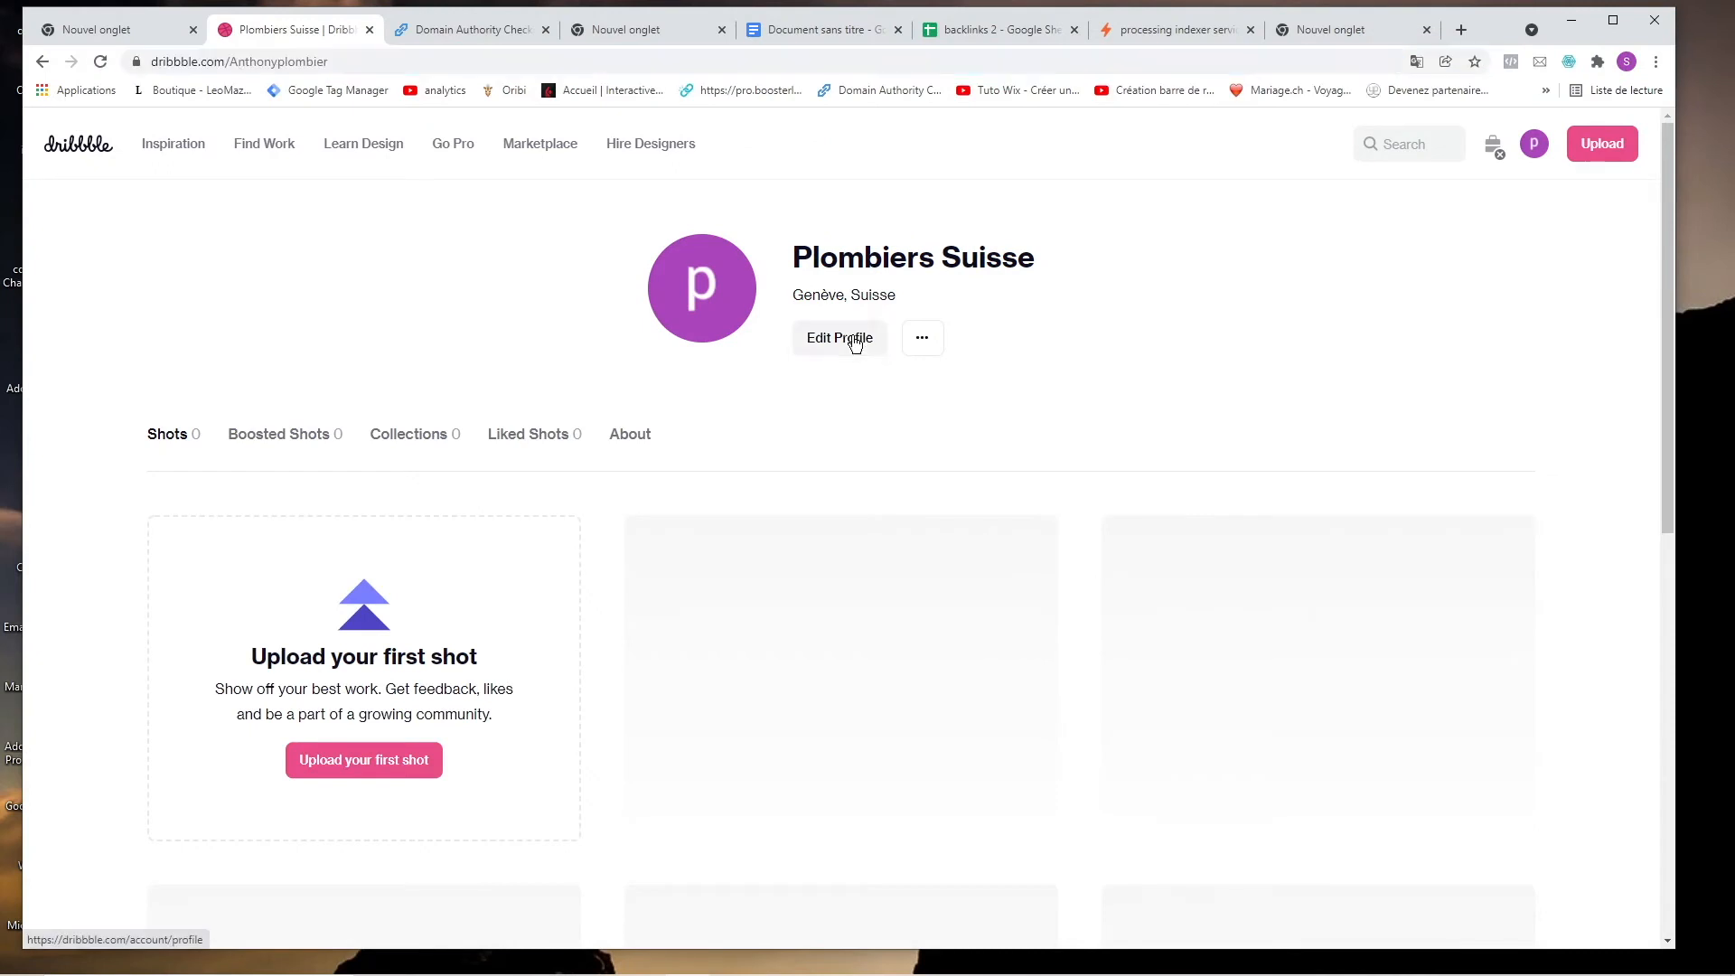
left_click(895, 657)
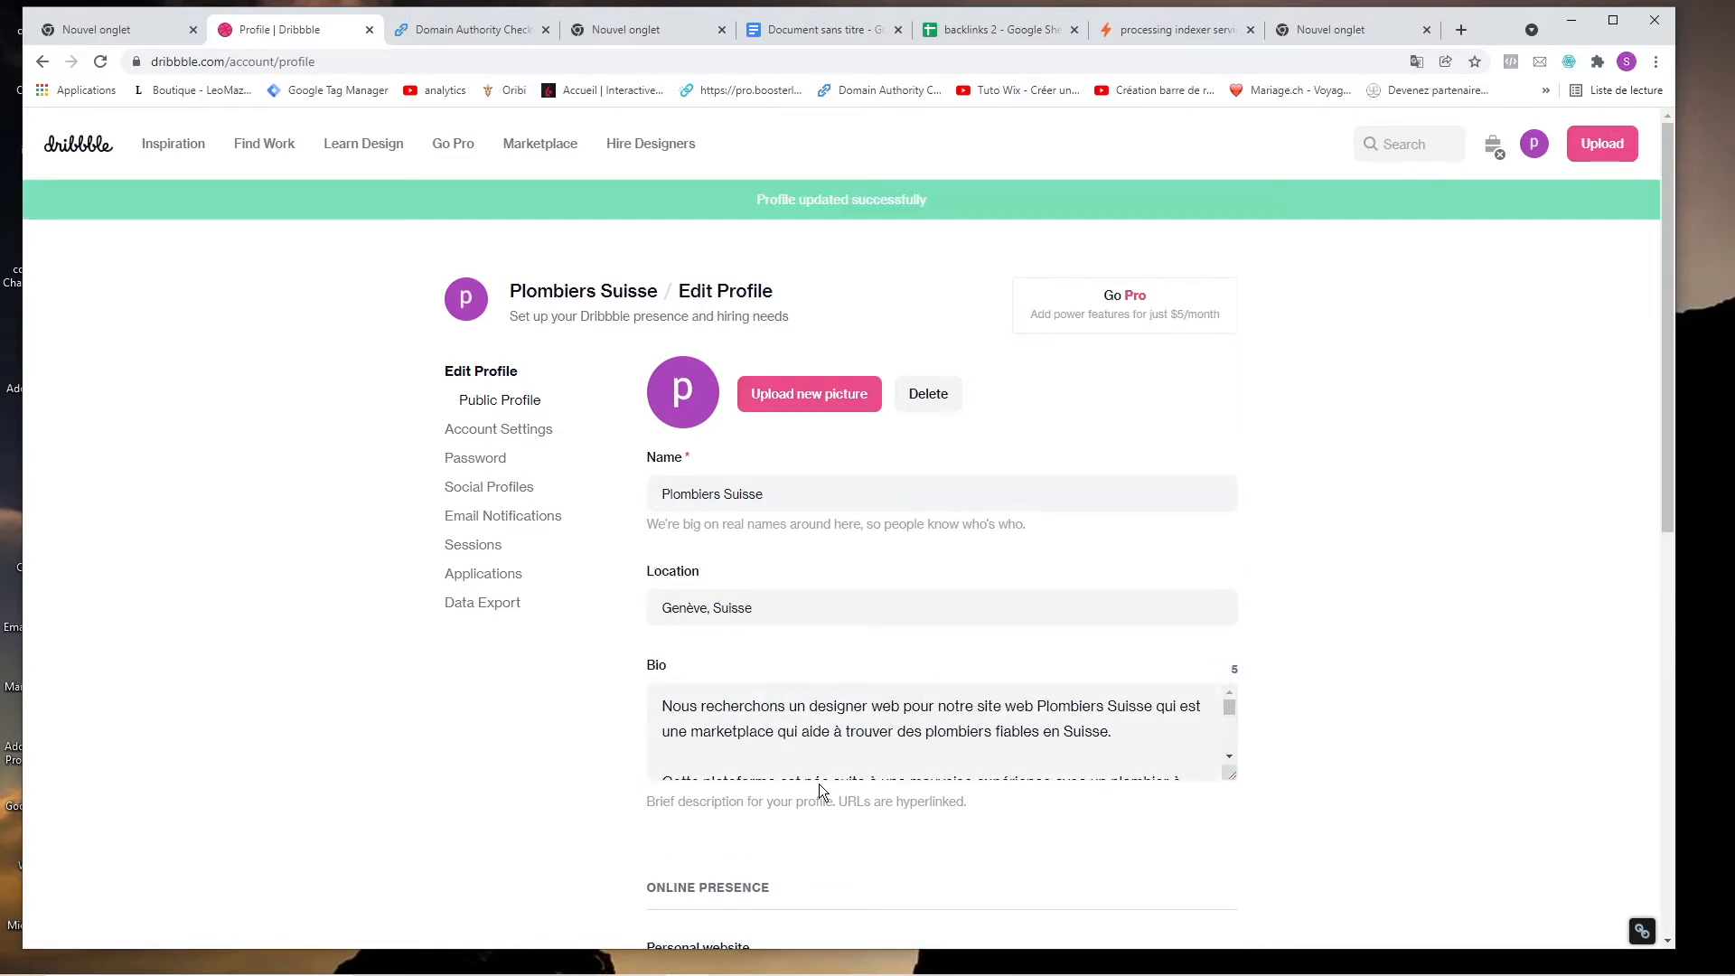
left_click_drag(1231, 774, 1236, 881)
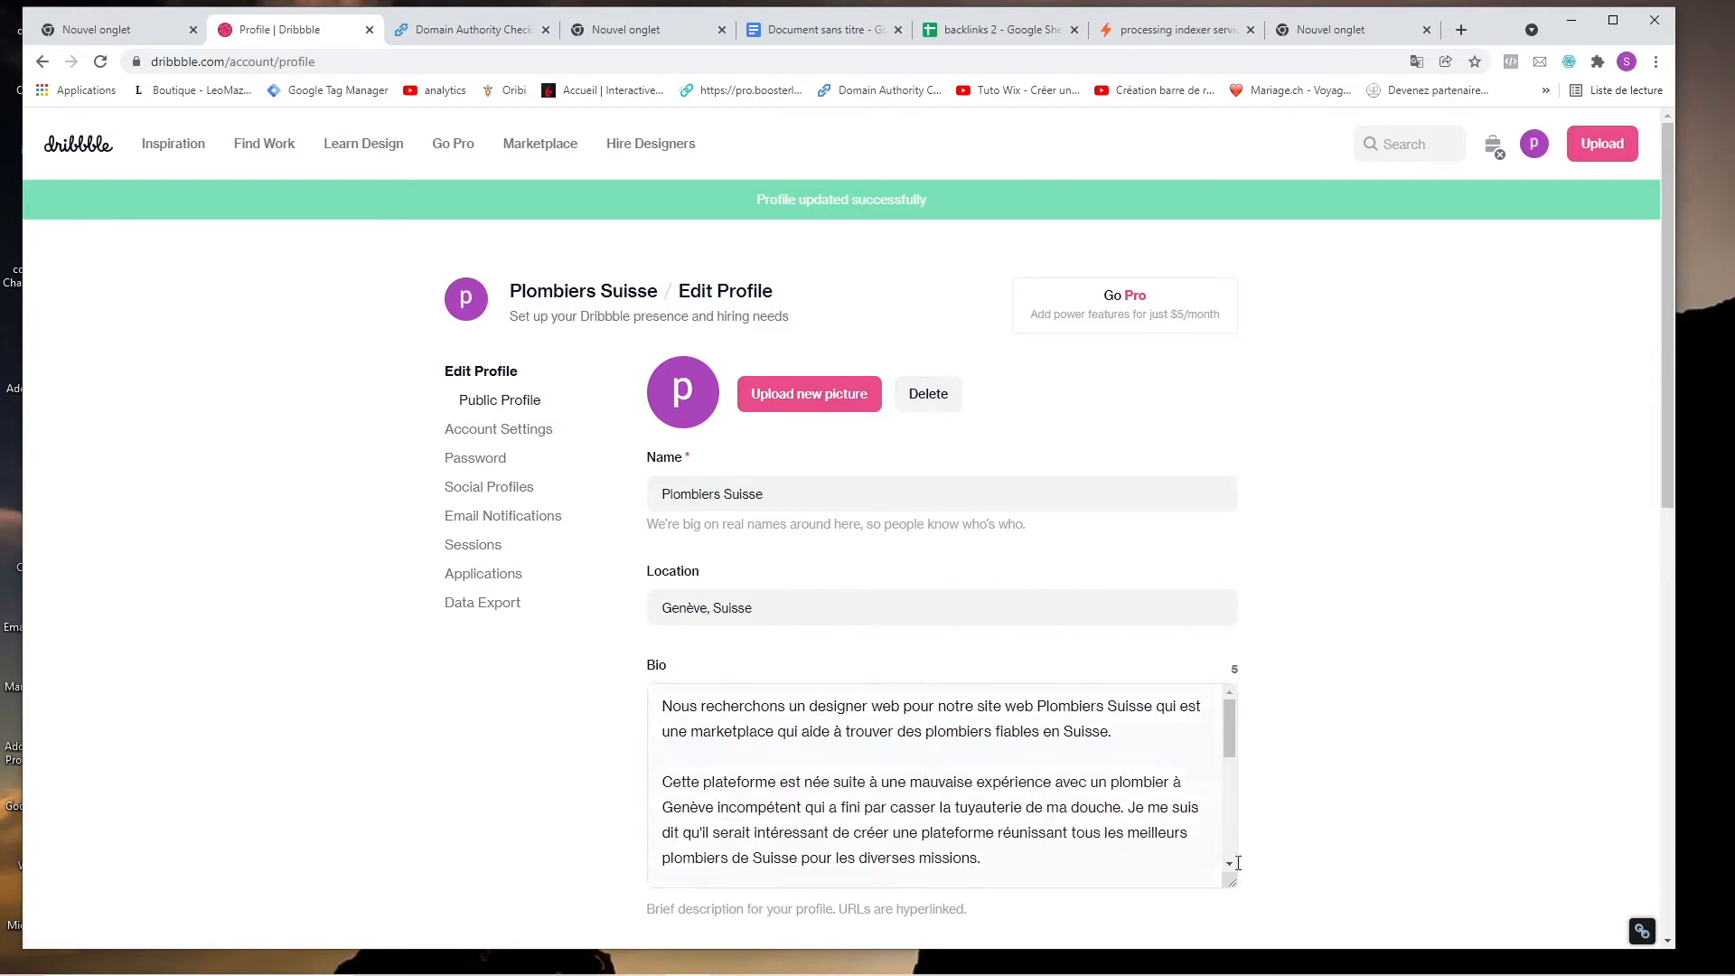
left_click(1053, 766)
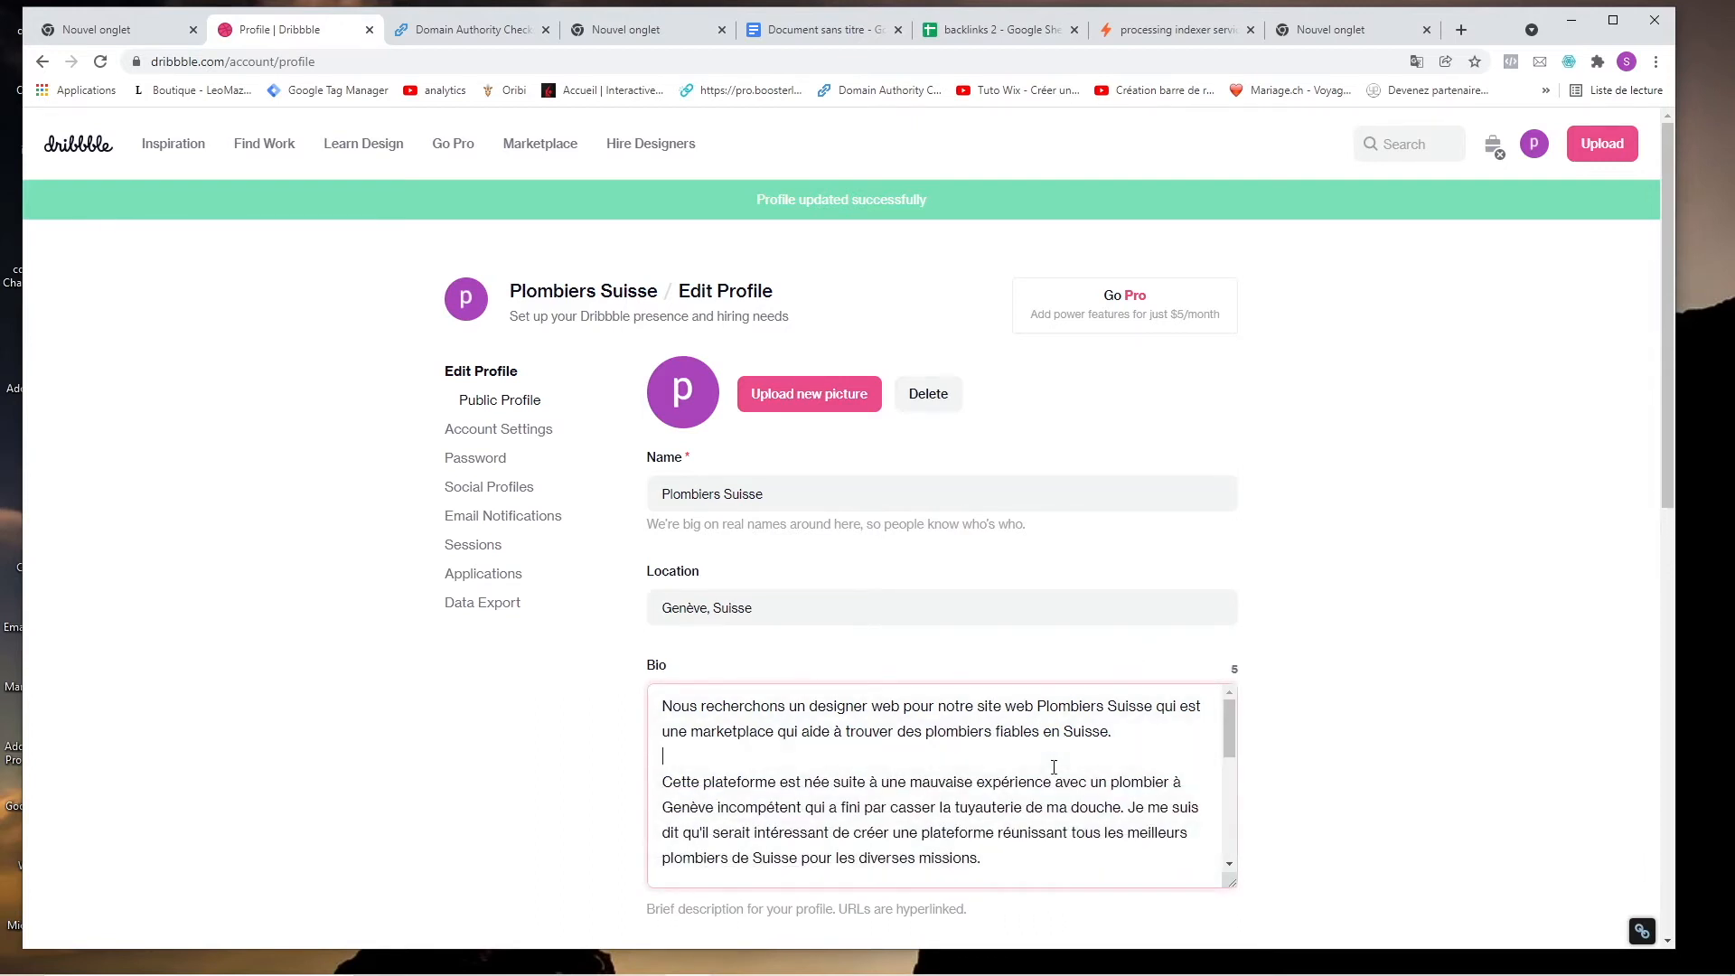
key("ctrl+a")
key("ctrl+c")
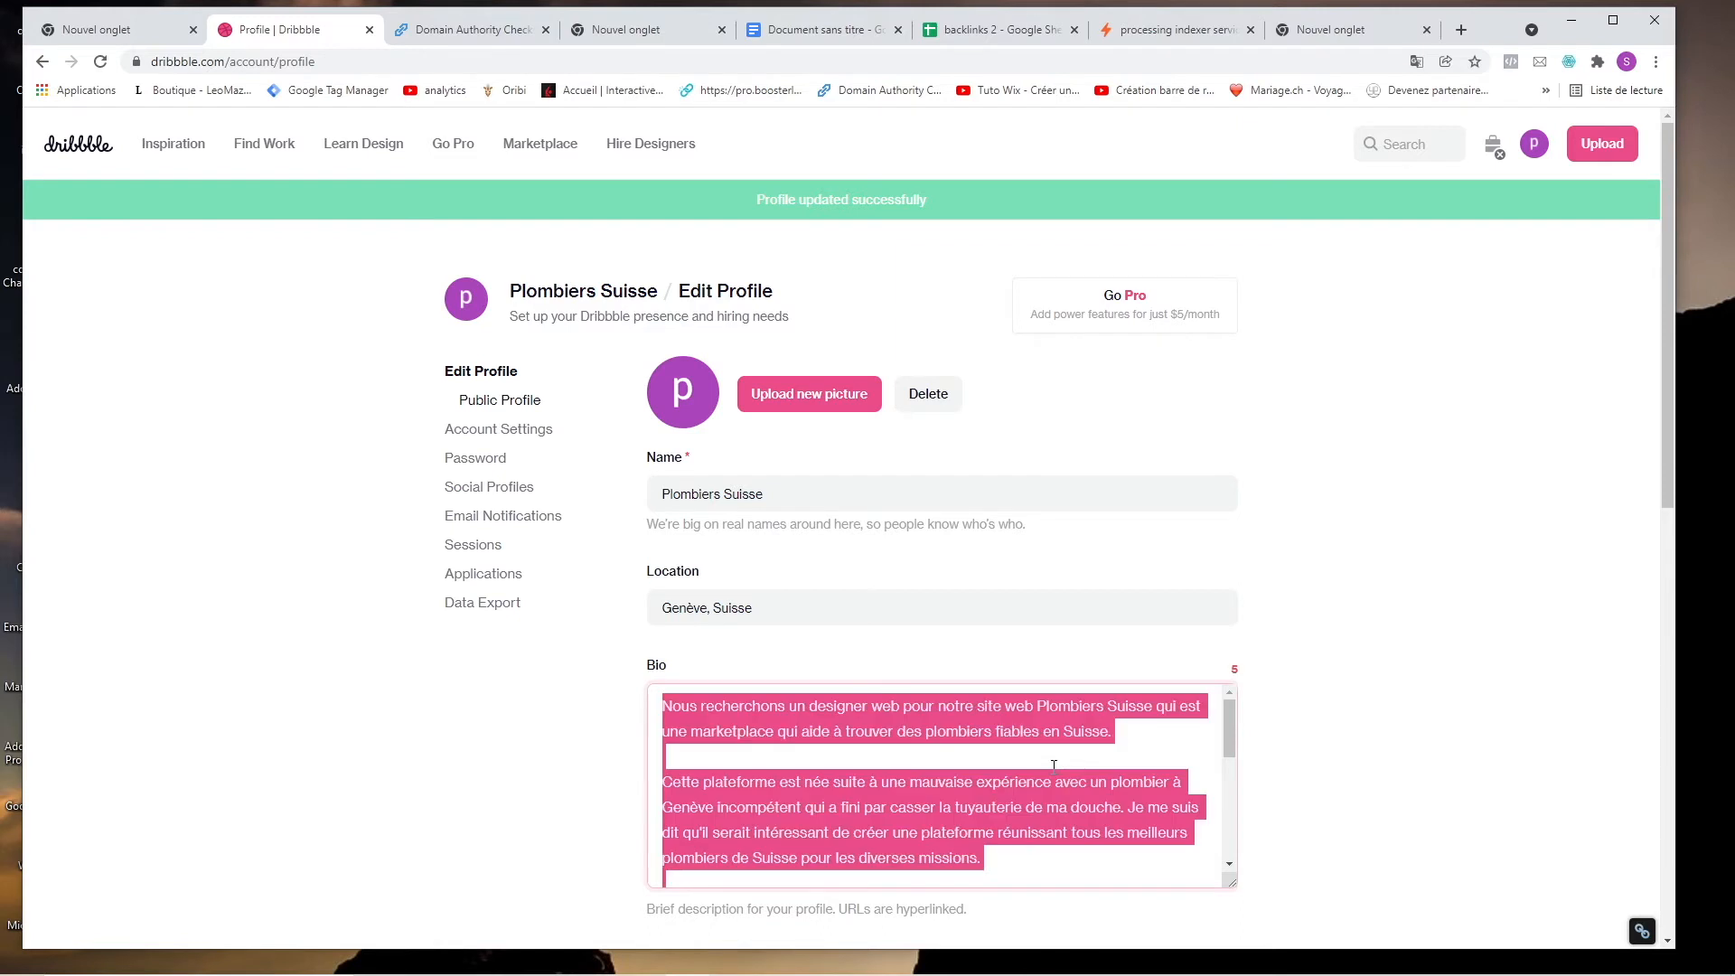
Paste the biography into the untitled Google Docs document and check the word count of the whole text.
left_click(1341, 599)
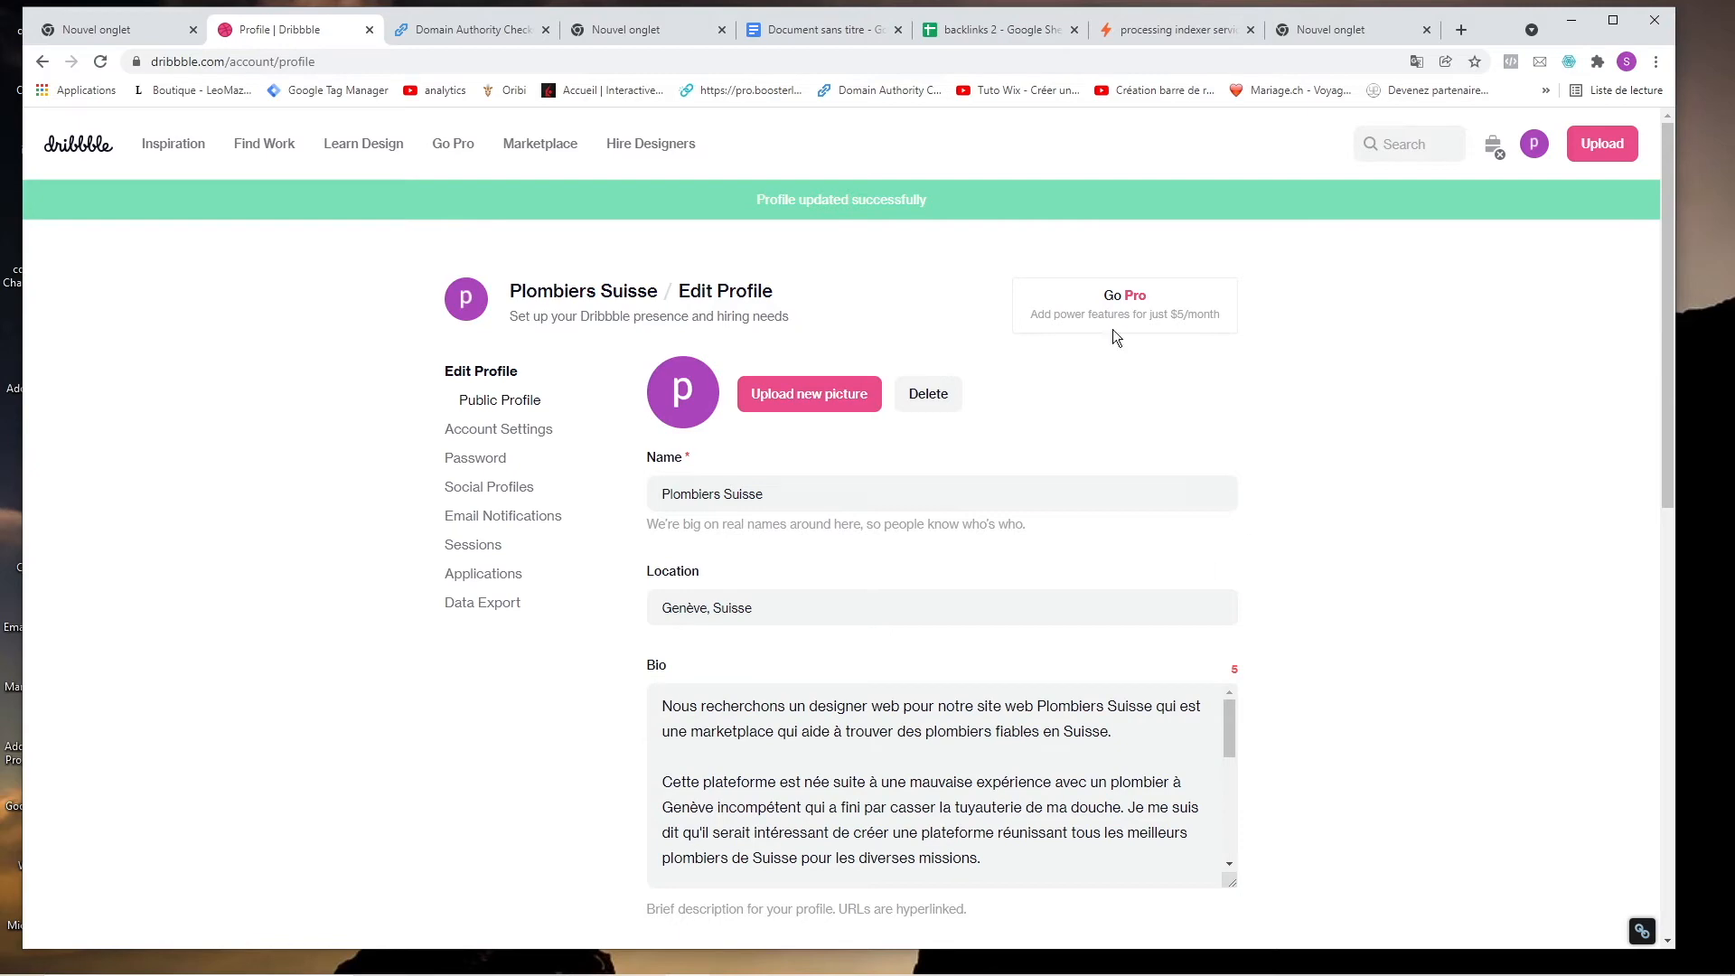
left_click(837, 29)
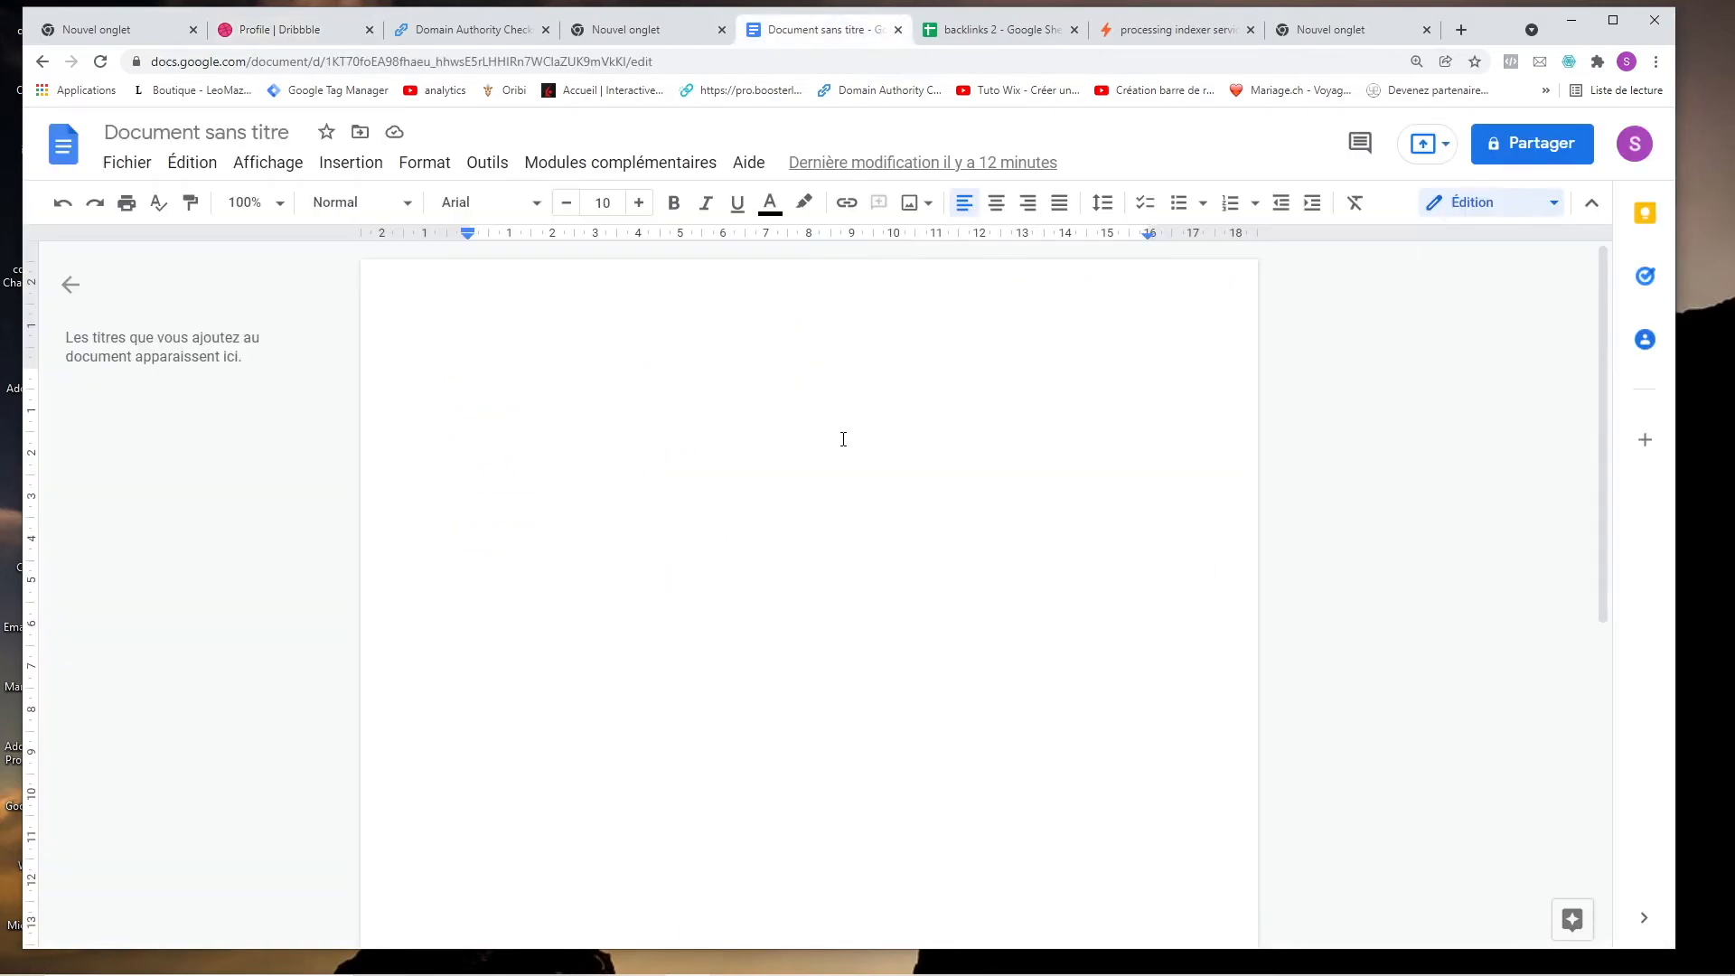
key("ctrl+v")
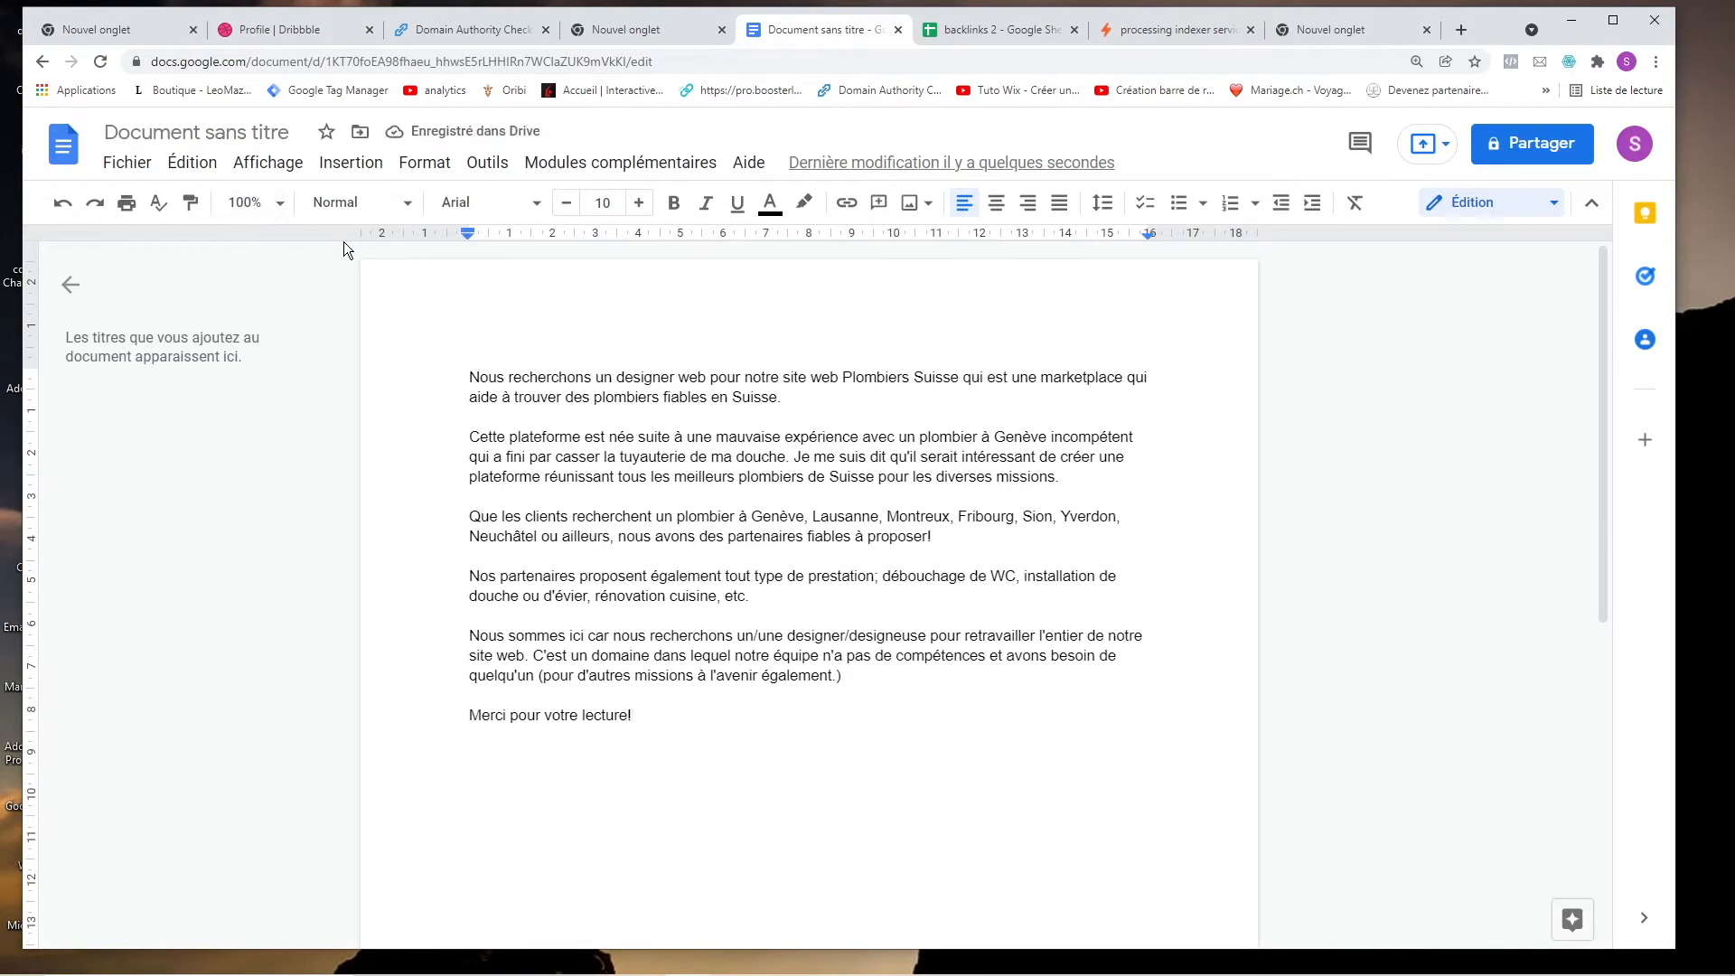
key("ctrl+a")
left_click(472, 167)
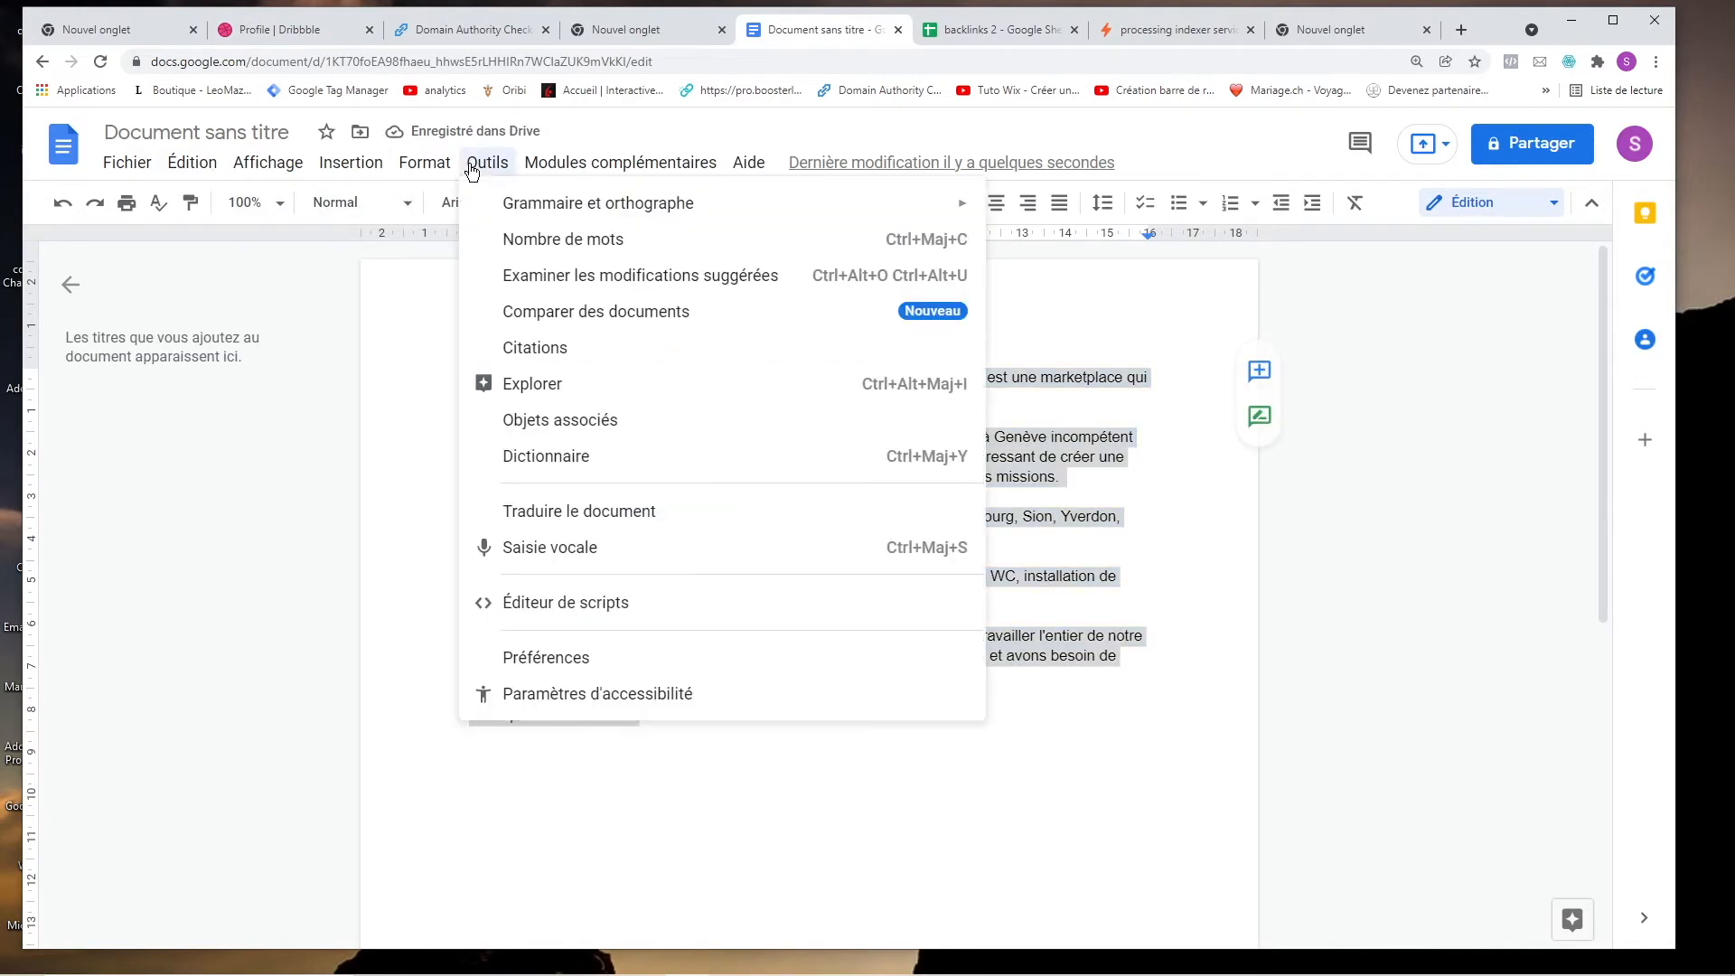
left_click(540, 242)
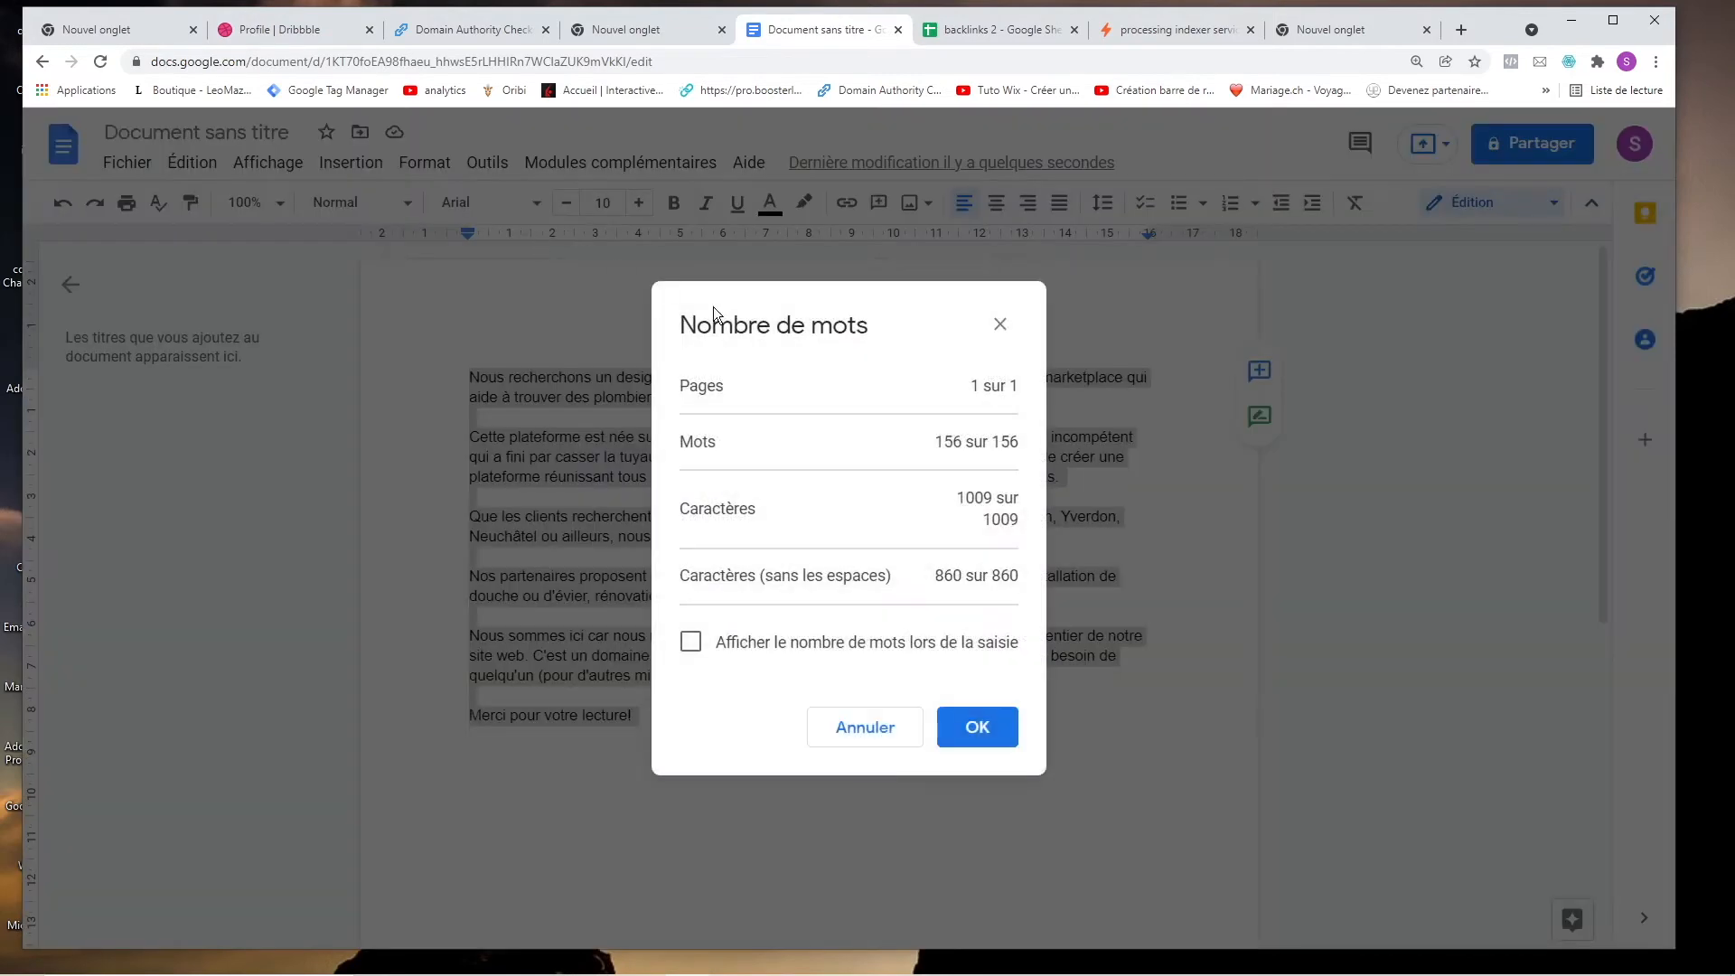
left_click(1002, 730)
Return to the Dribbble profile form and save the profile.
left_click(284, 30)
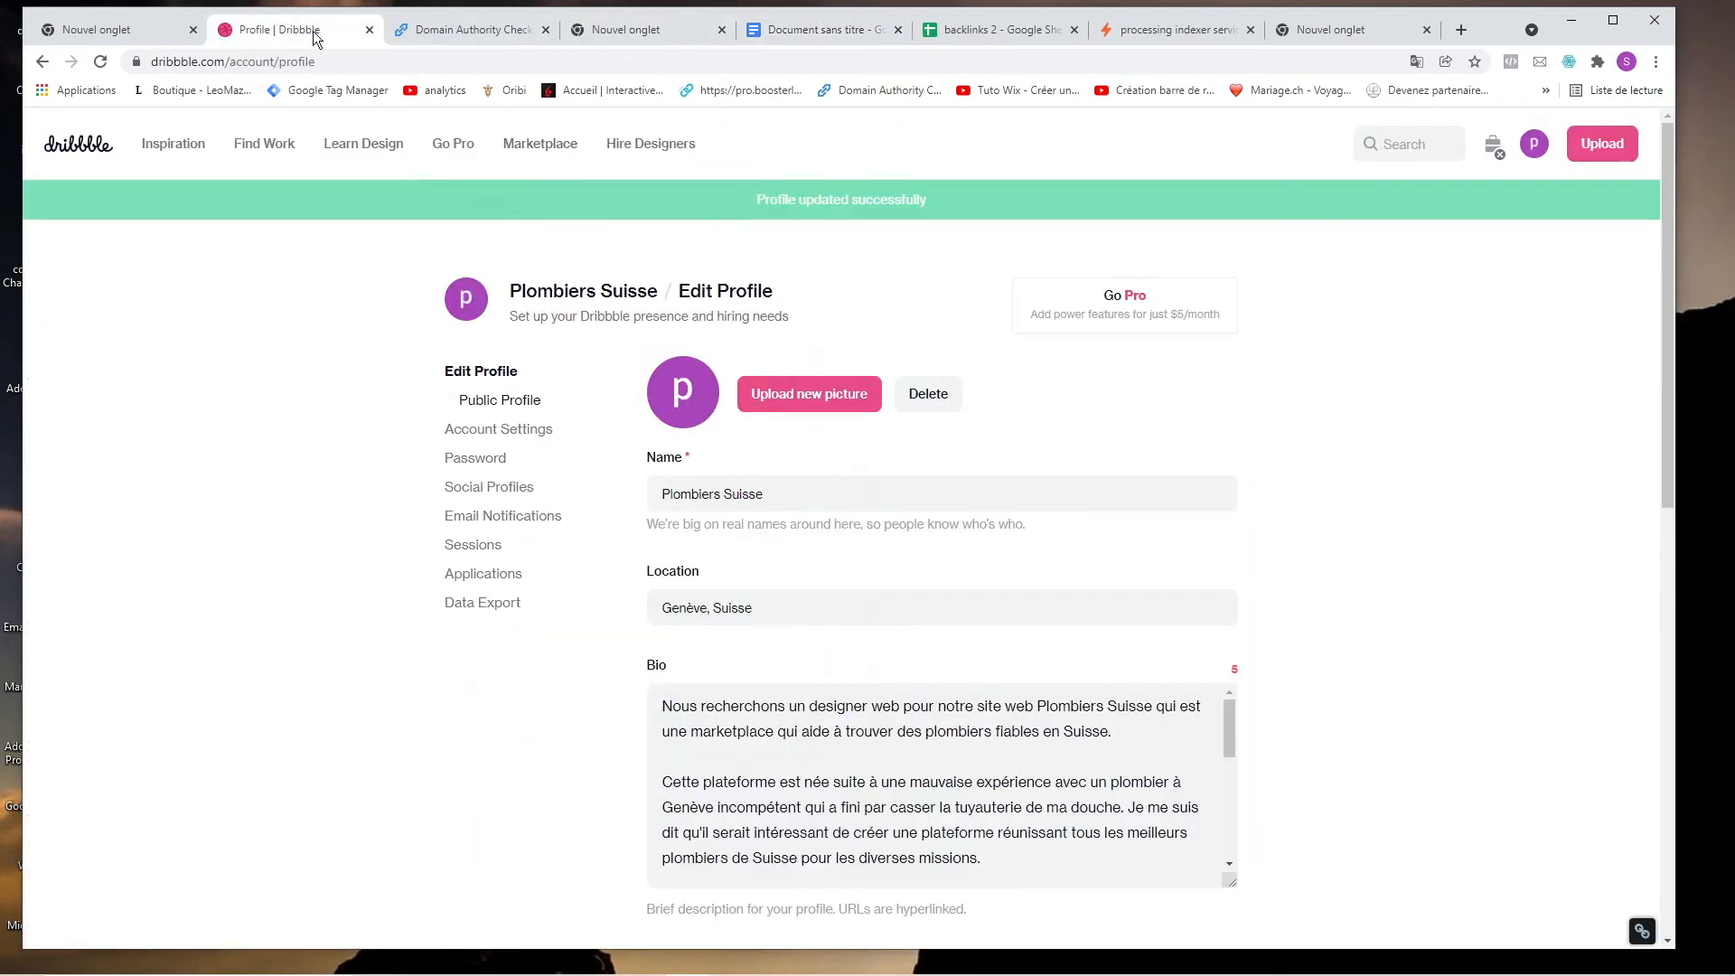
scroll(1454, 480, "down", 10)
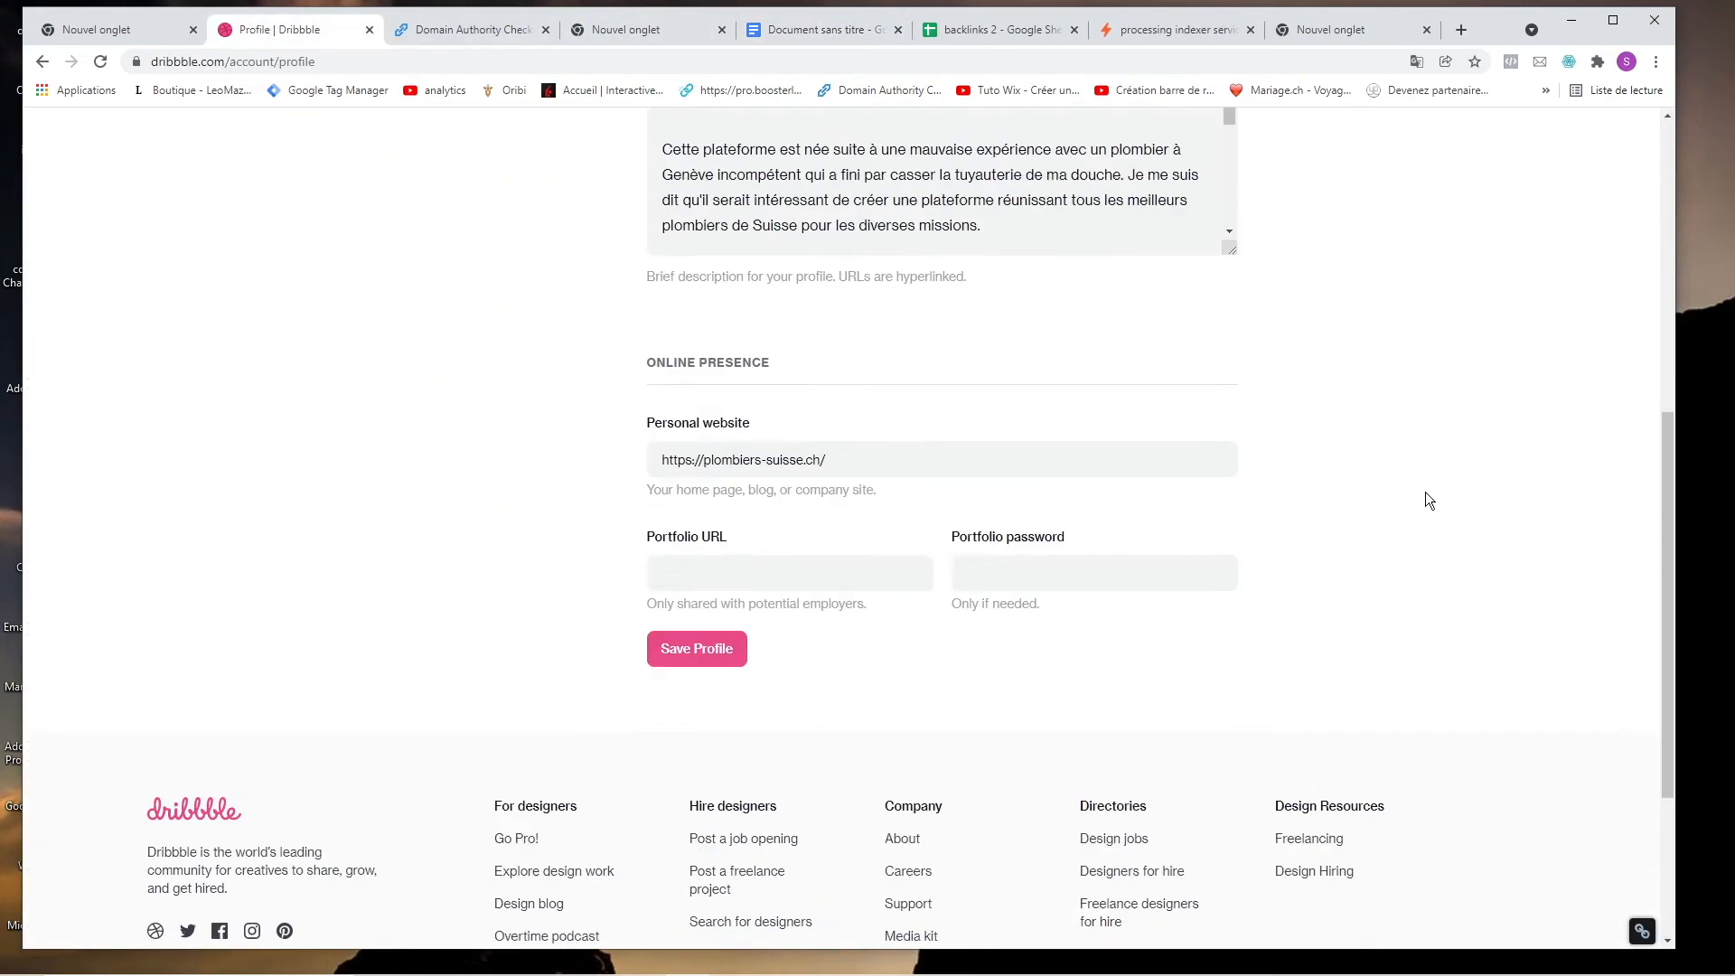
scroll(866, 434, "up", 1)
left_click(723, 470)
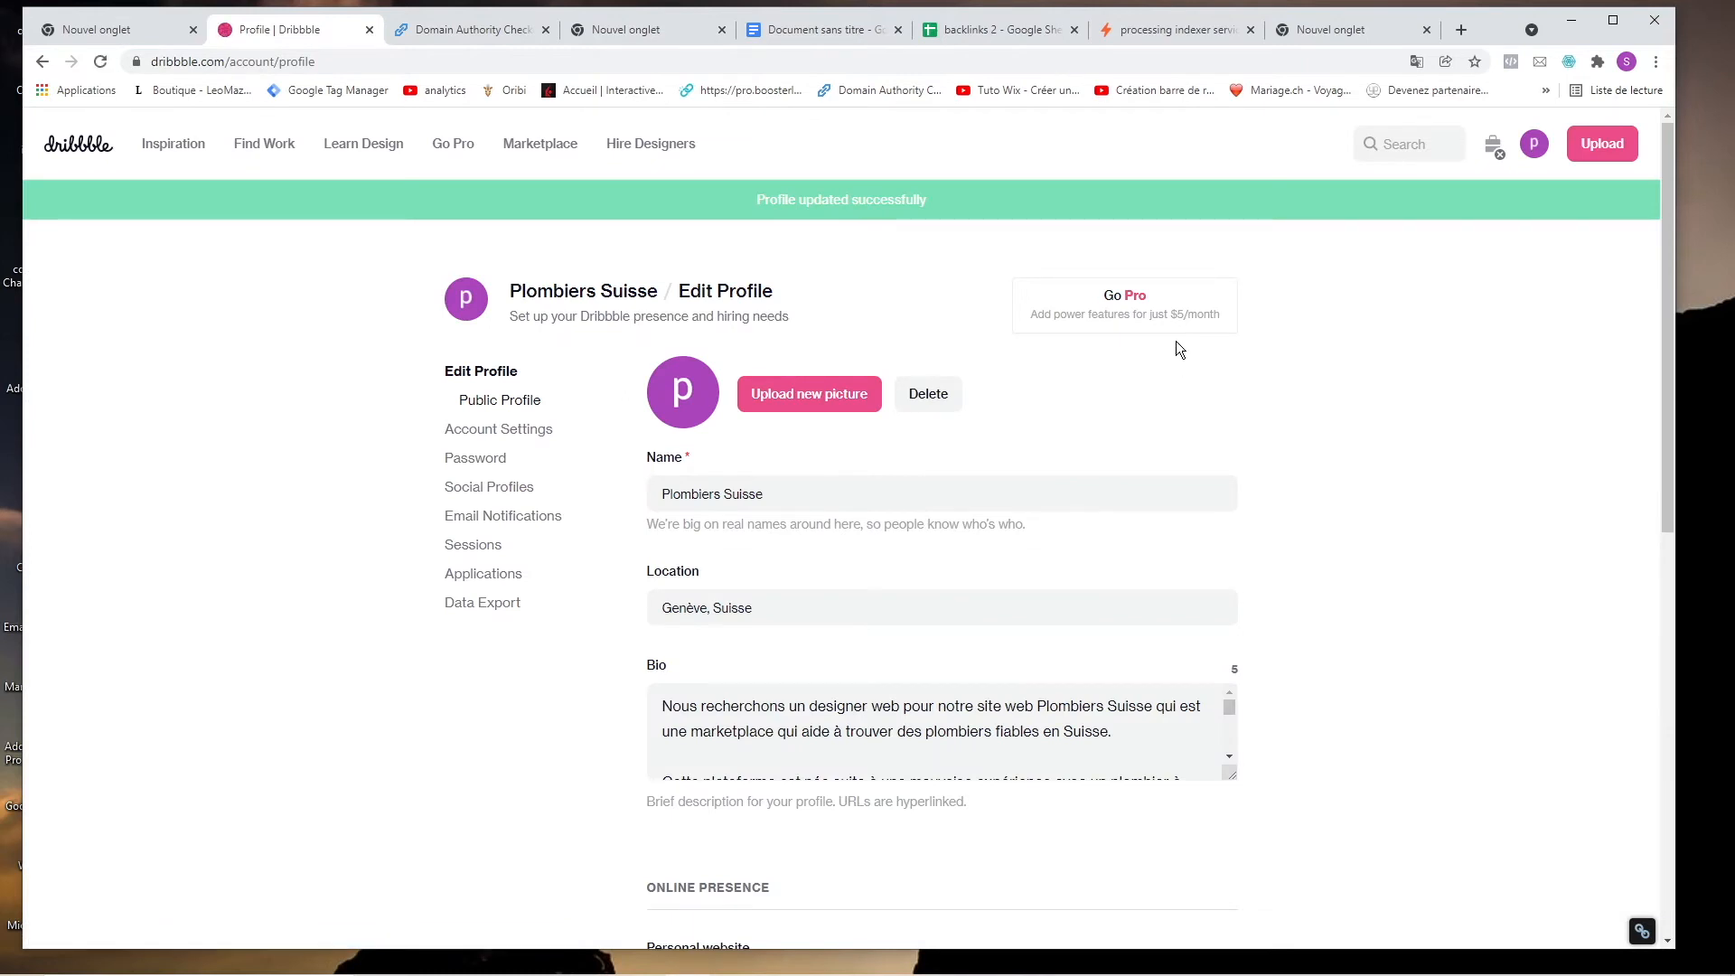
Open the account's public profile page and select its URL for copying.
left_click(724, 60)
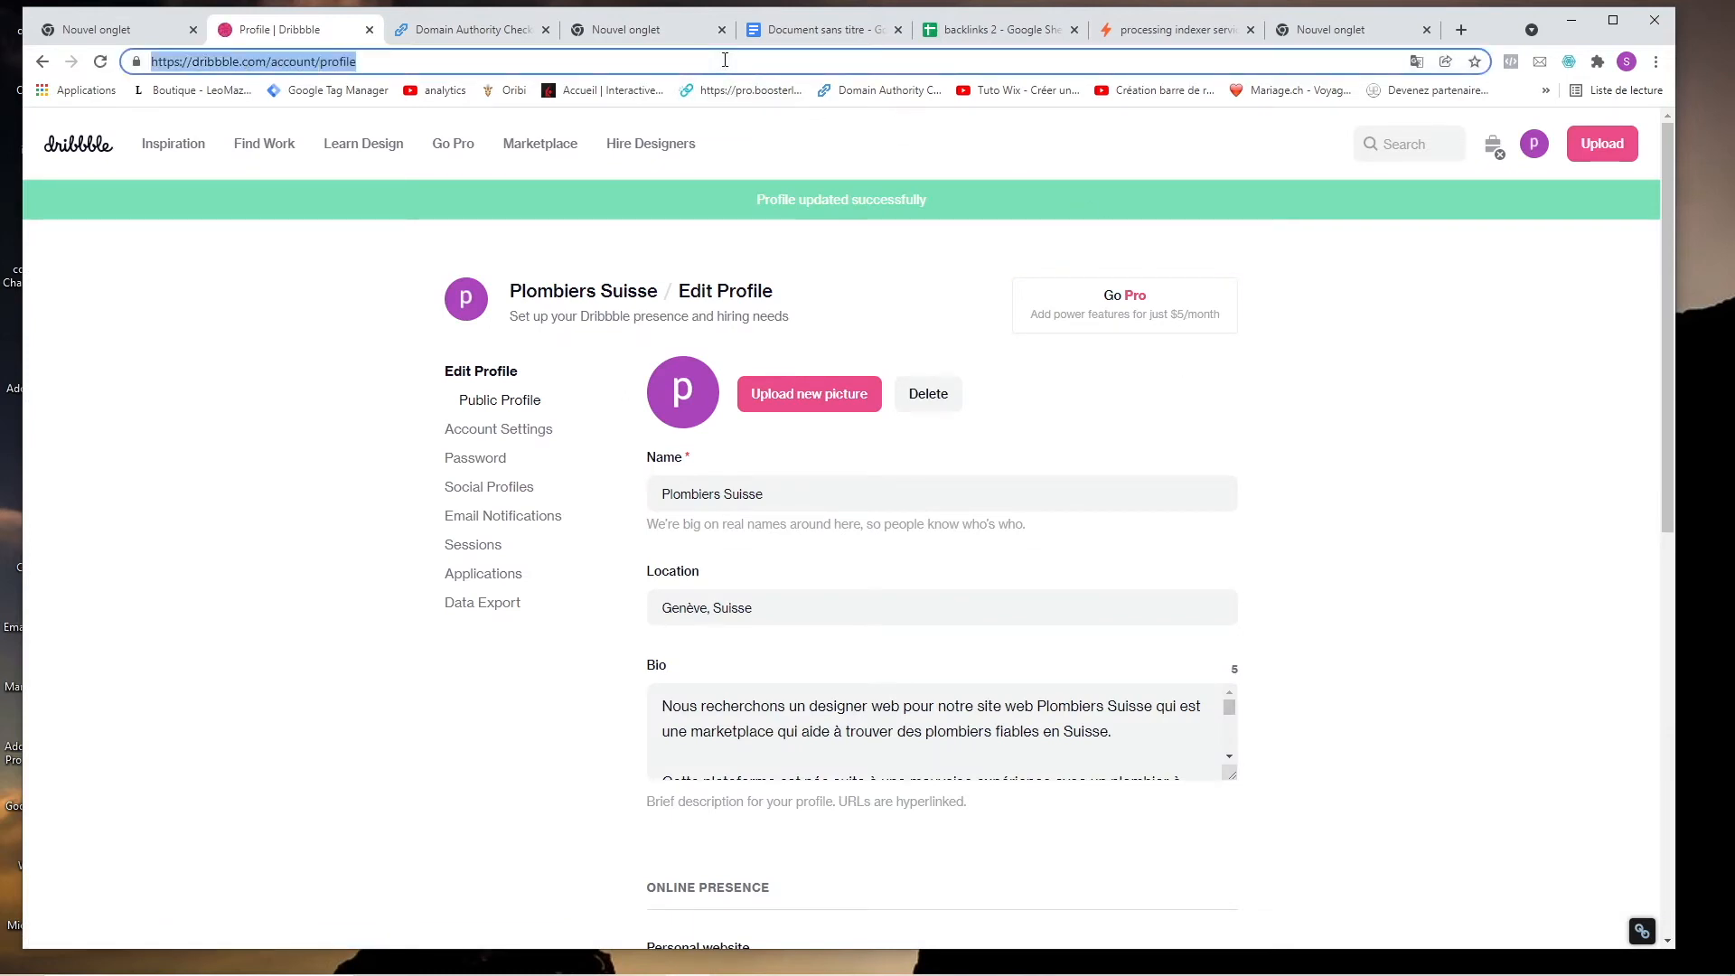
mouse_move(1543, 148)
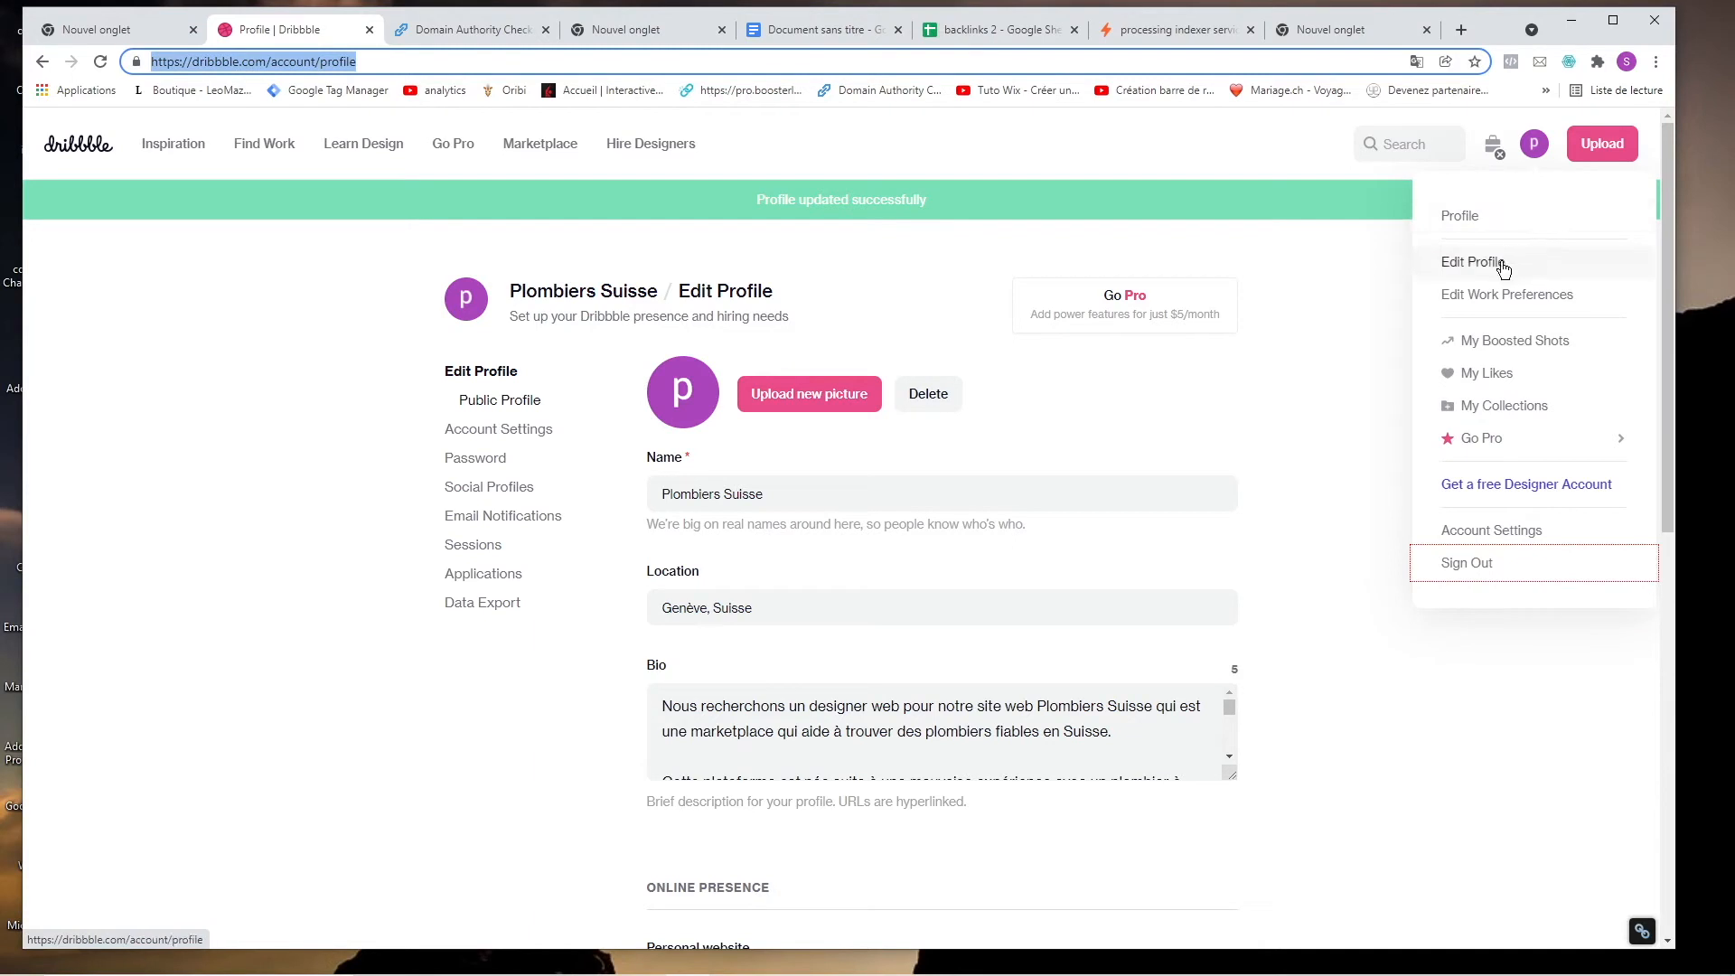
left_click(1473, 218)
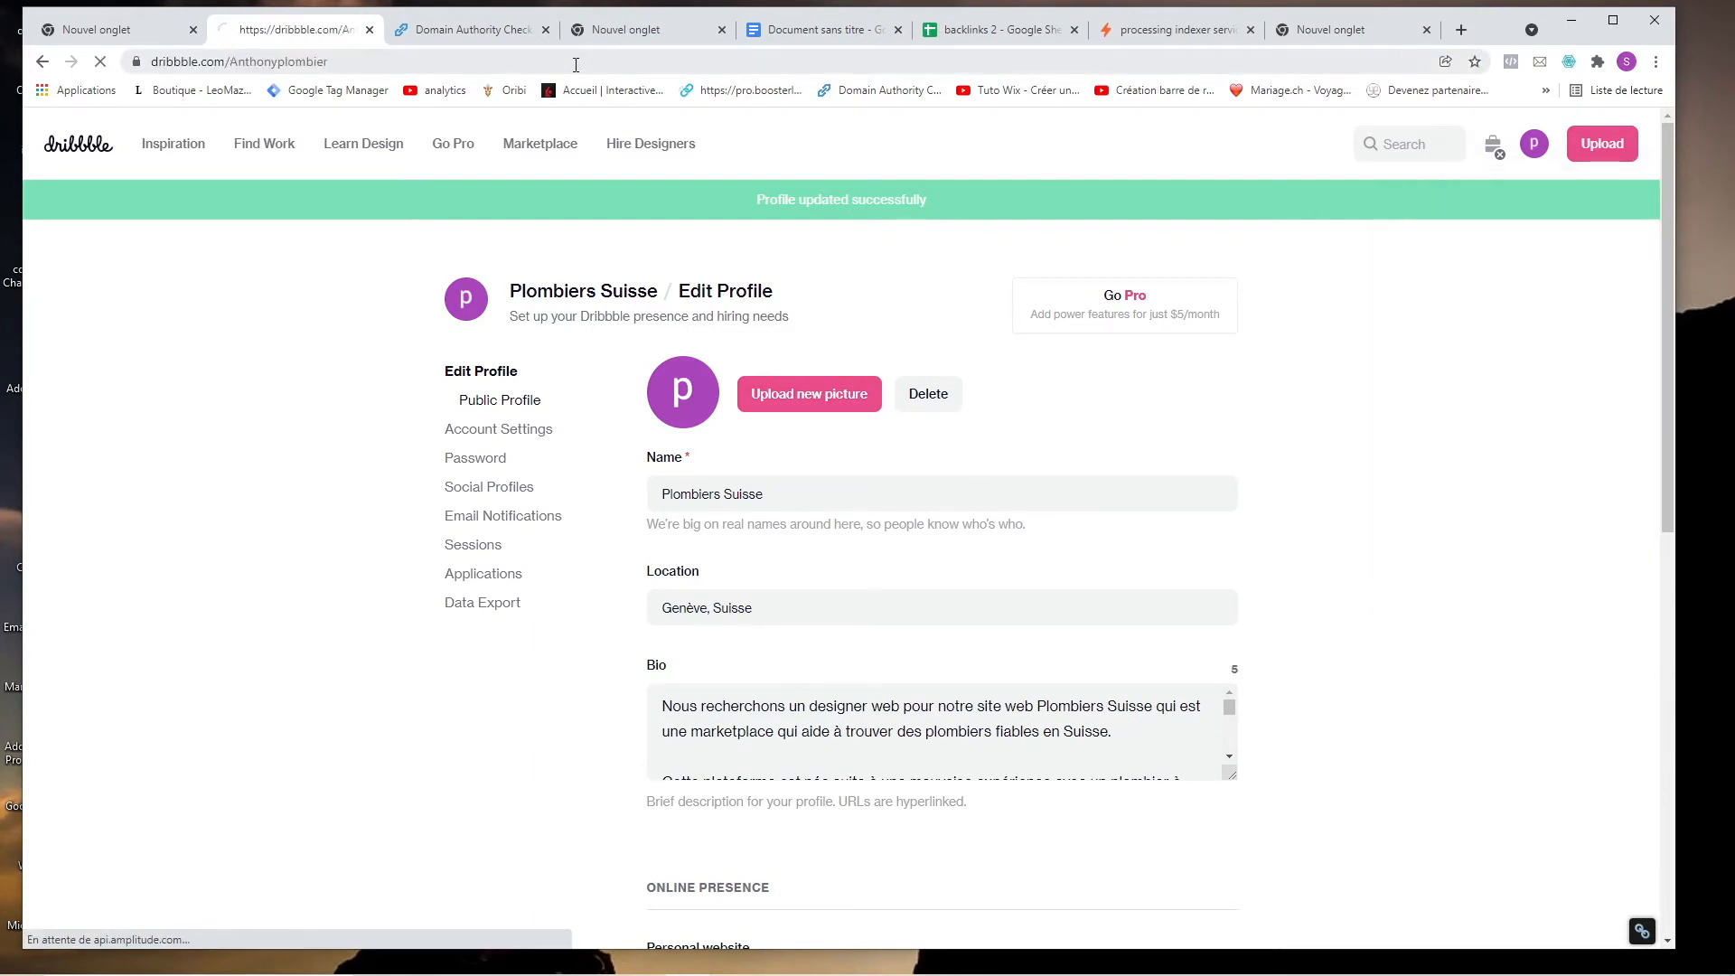
left_click(575, 64)
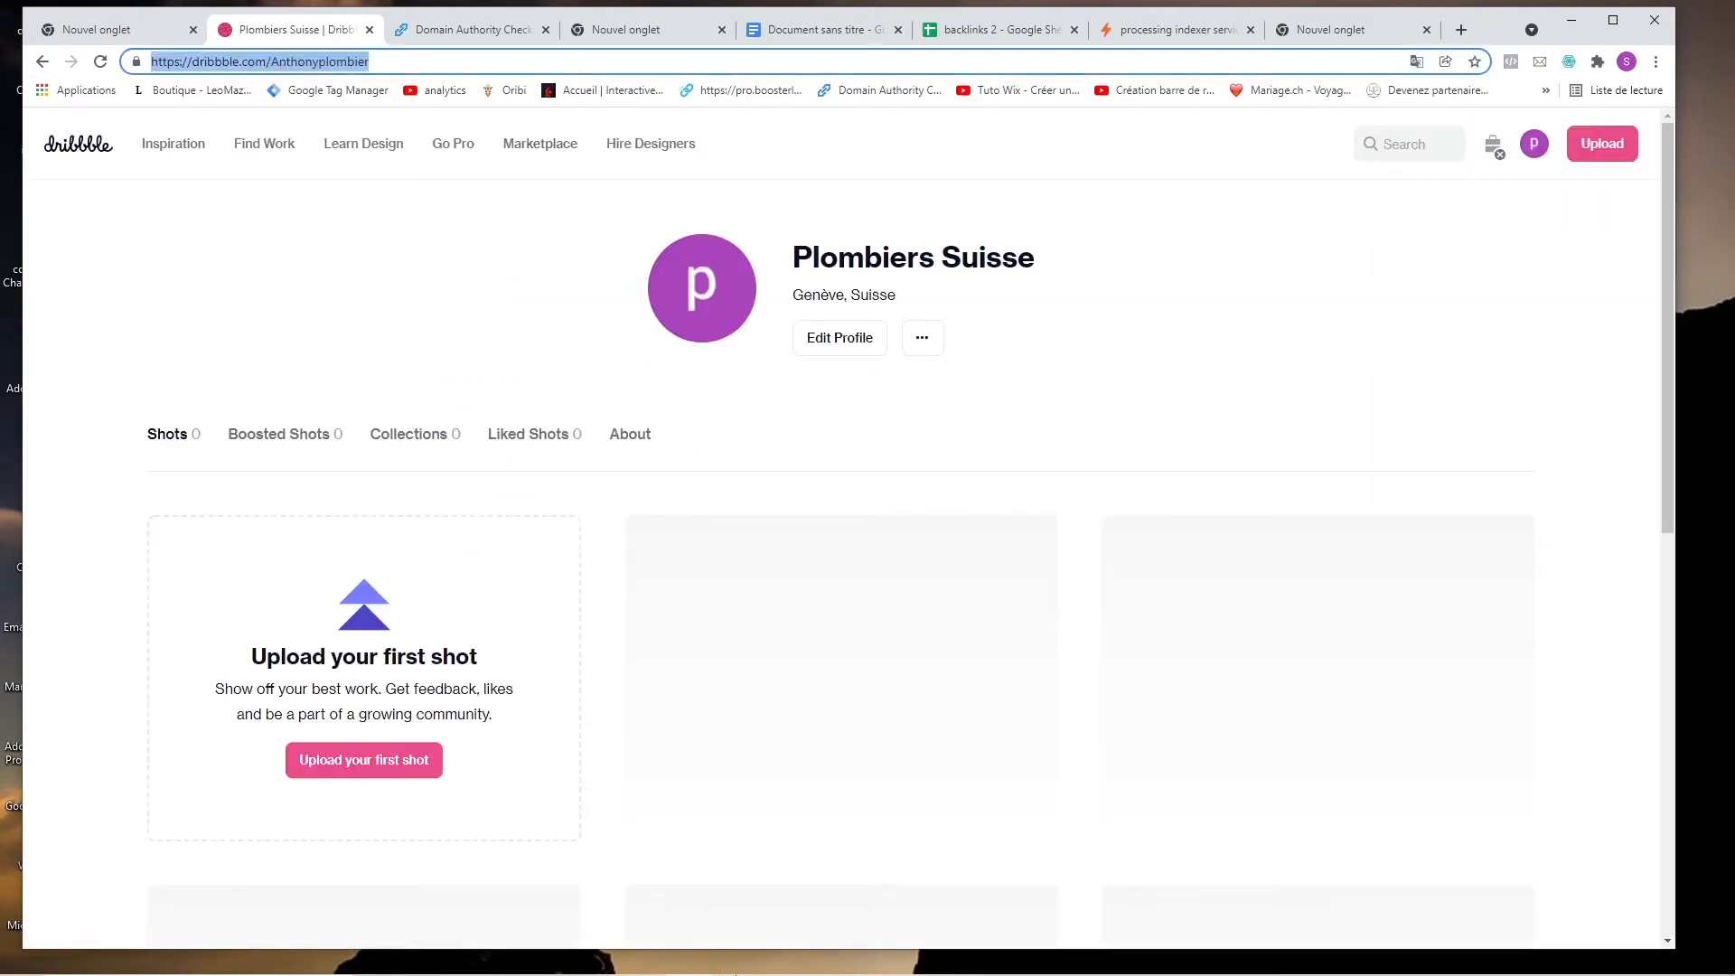
Load the profile's About page in a new private browsing window.
mouse_move(735, 974)
left_click(674, 972)
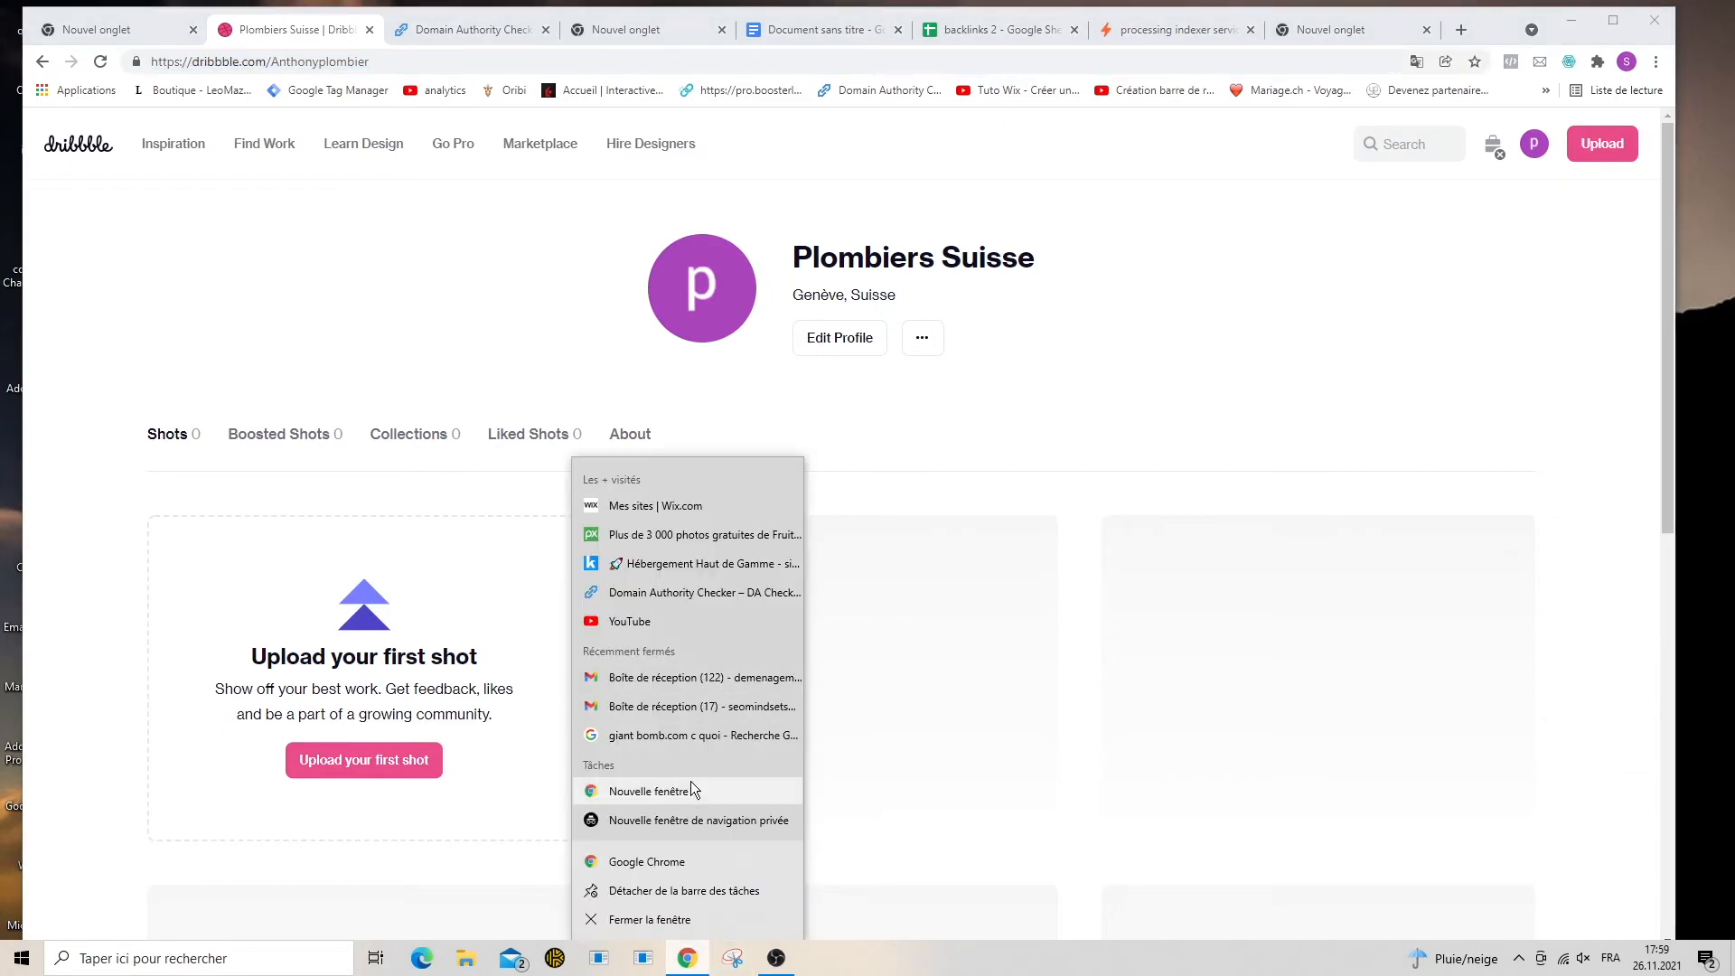
left_click(687, 818)
type("https://dribbble.com/Anthonyplombier/about")
key("Return")
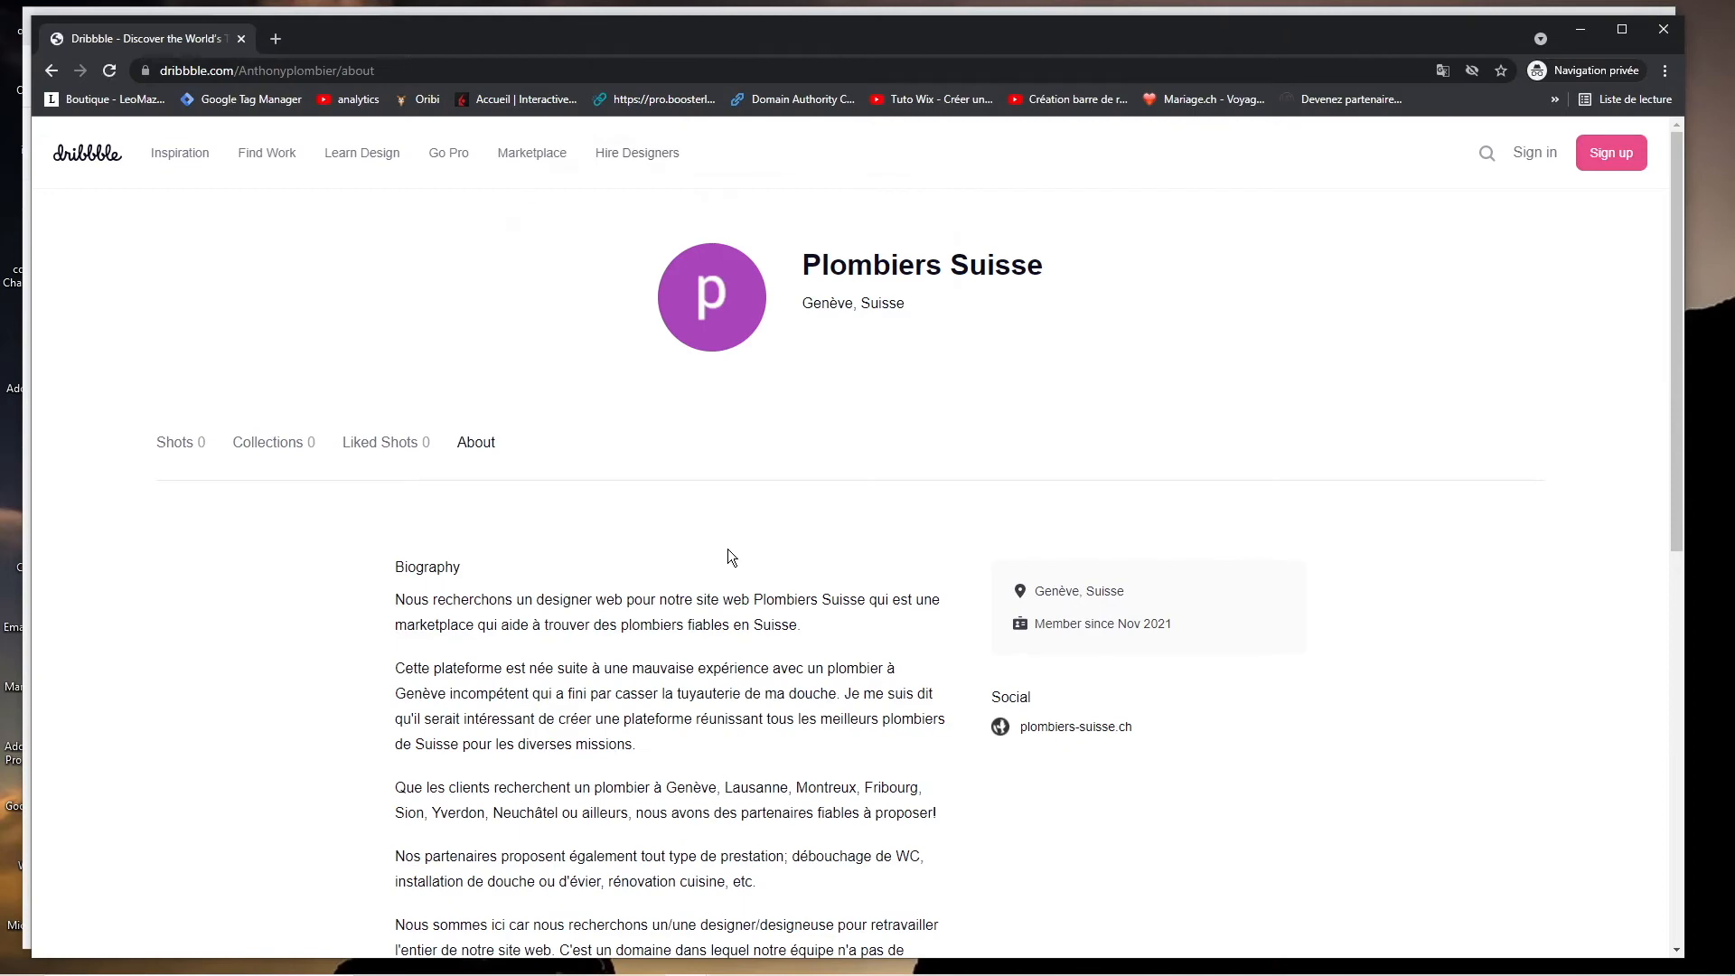
Examine the biography on the public About page, follow its plombiers-suisse.ch link and return to the profile.
scroll(399, 500, "down", 1)
double_click(414, 488)
scroll(414, 488, "down", 3)
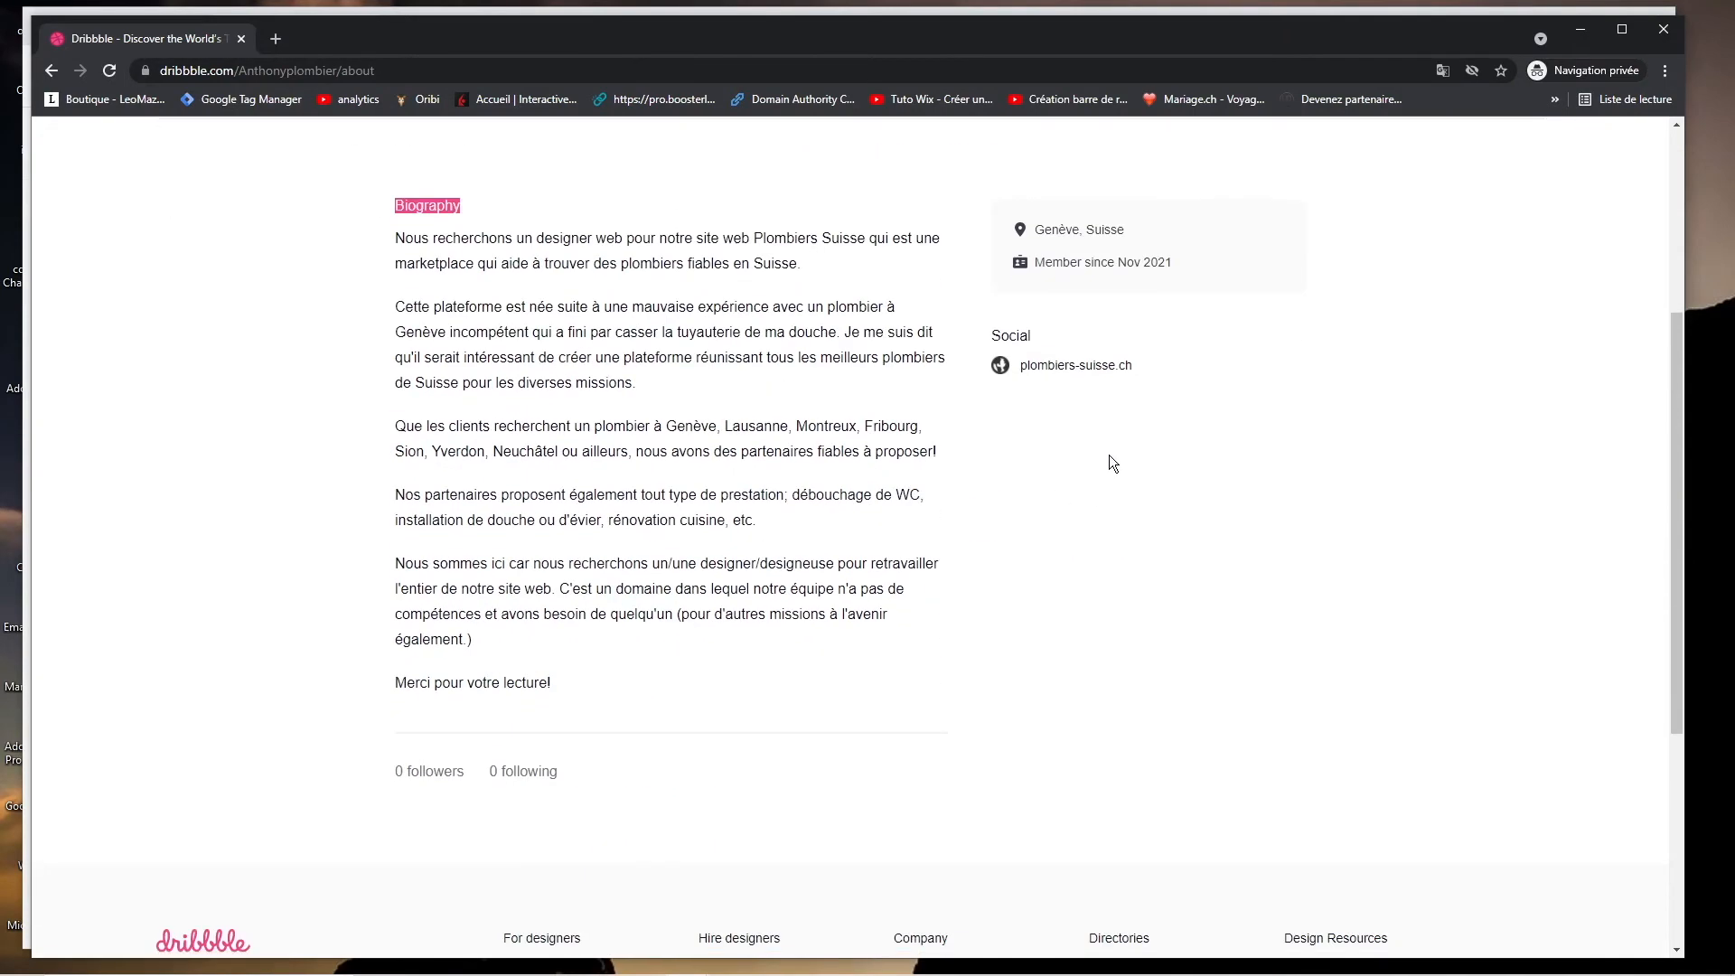
left_click(1049, 366)
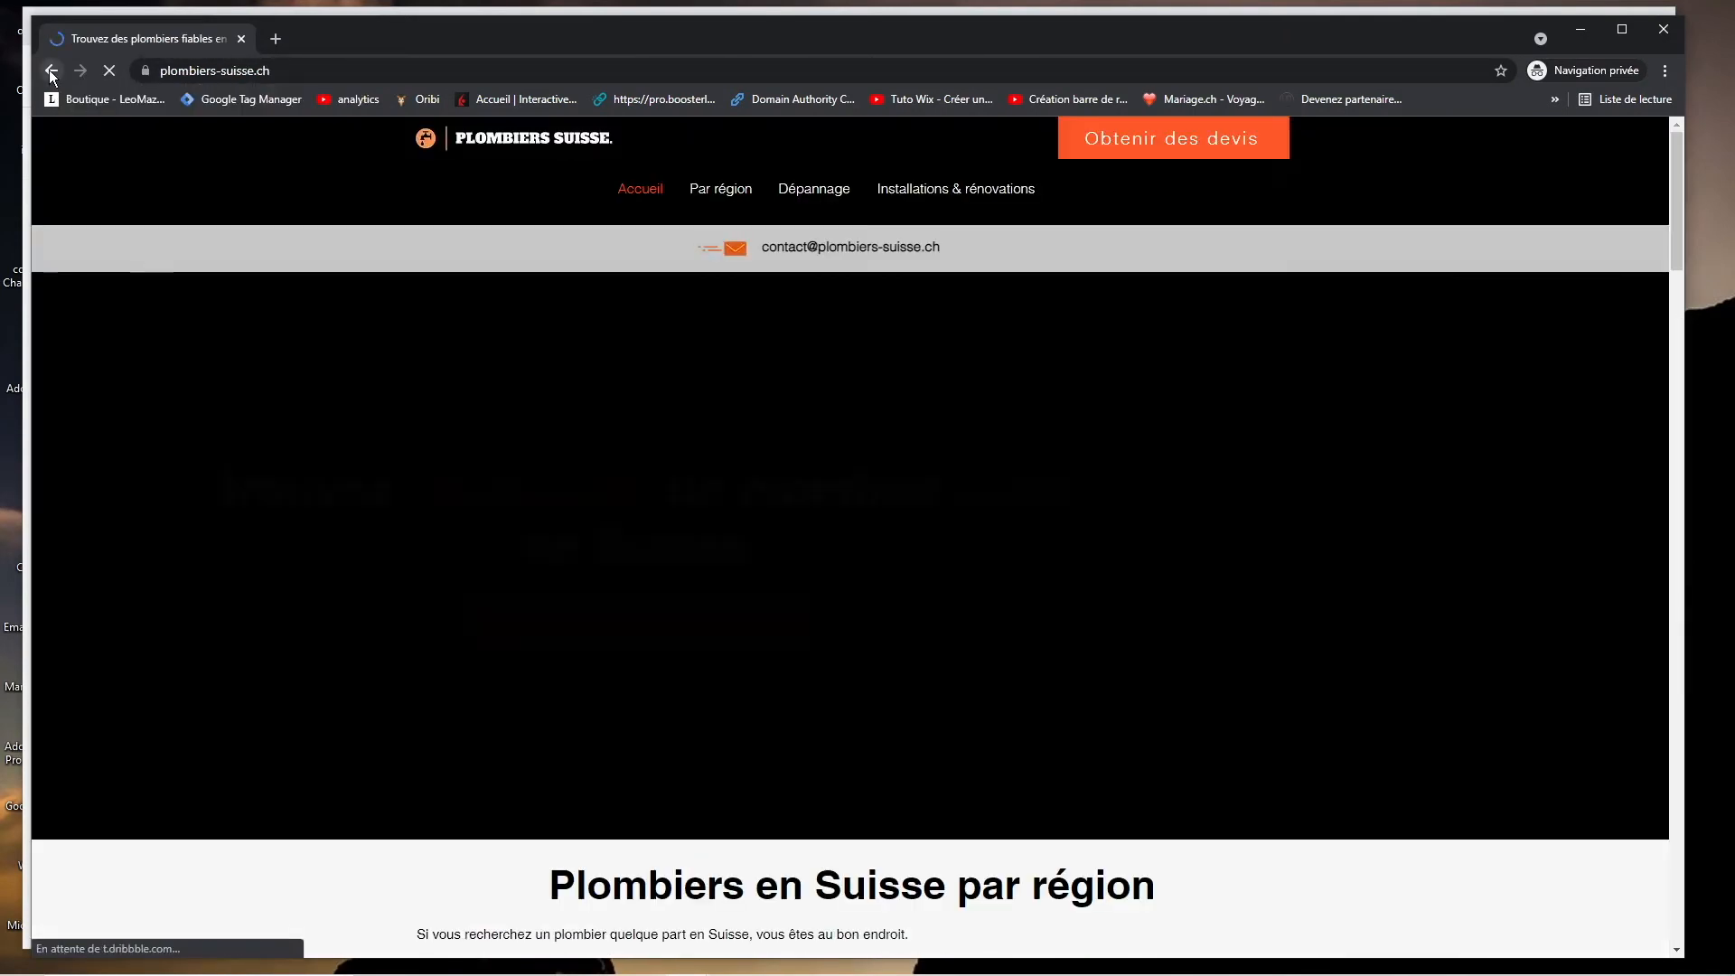
left_click(52, 70)
scroll(903, 465, "up", 2)
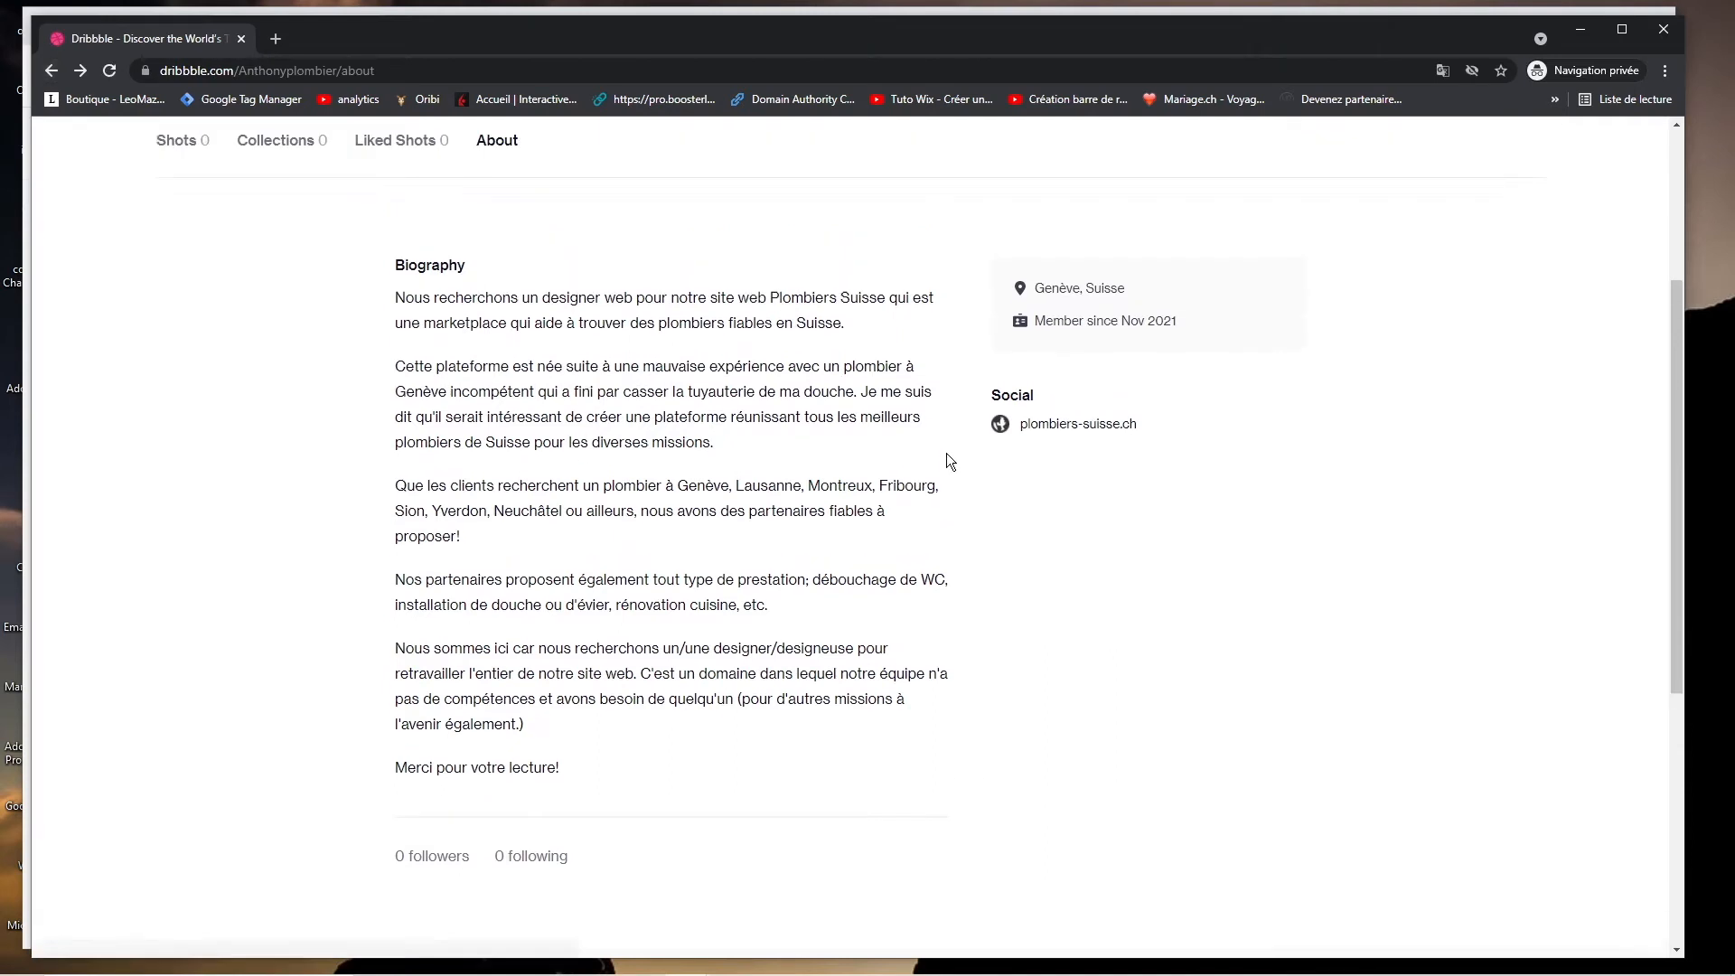
Inspect the HTML code of the plombiers-suisse.ch link, including its rel attribute, and close the inspector and the private window.
right_click(1110, 545)
left_click(1214, 684)
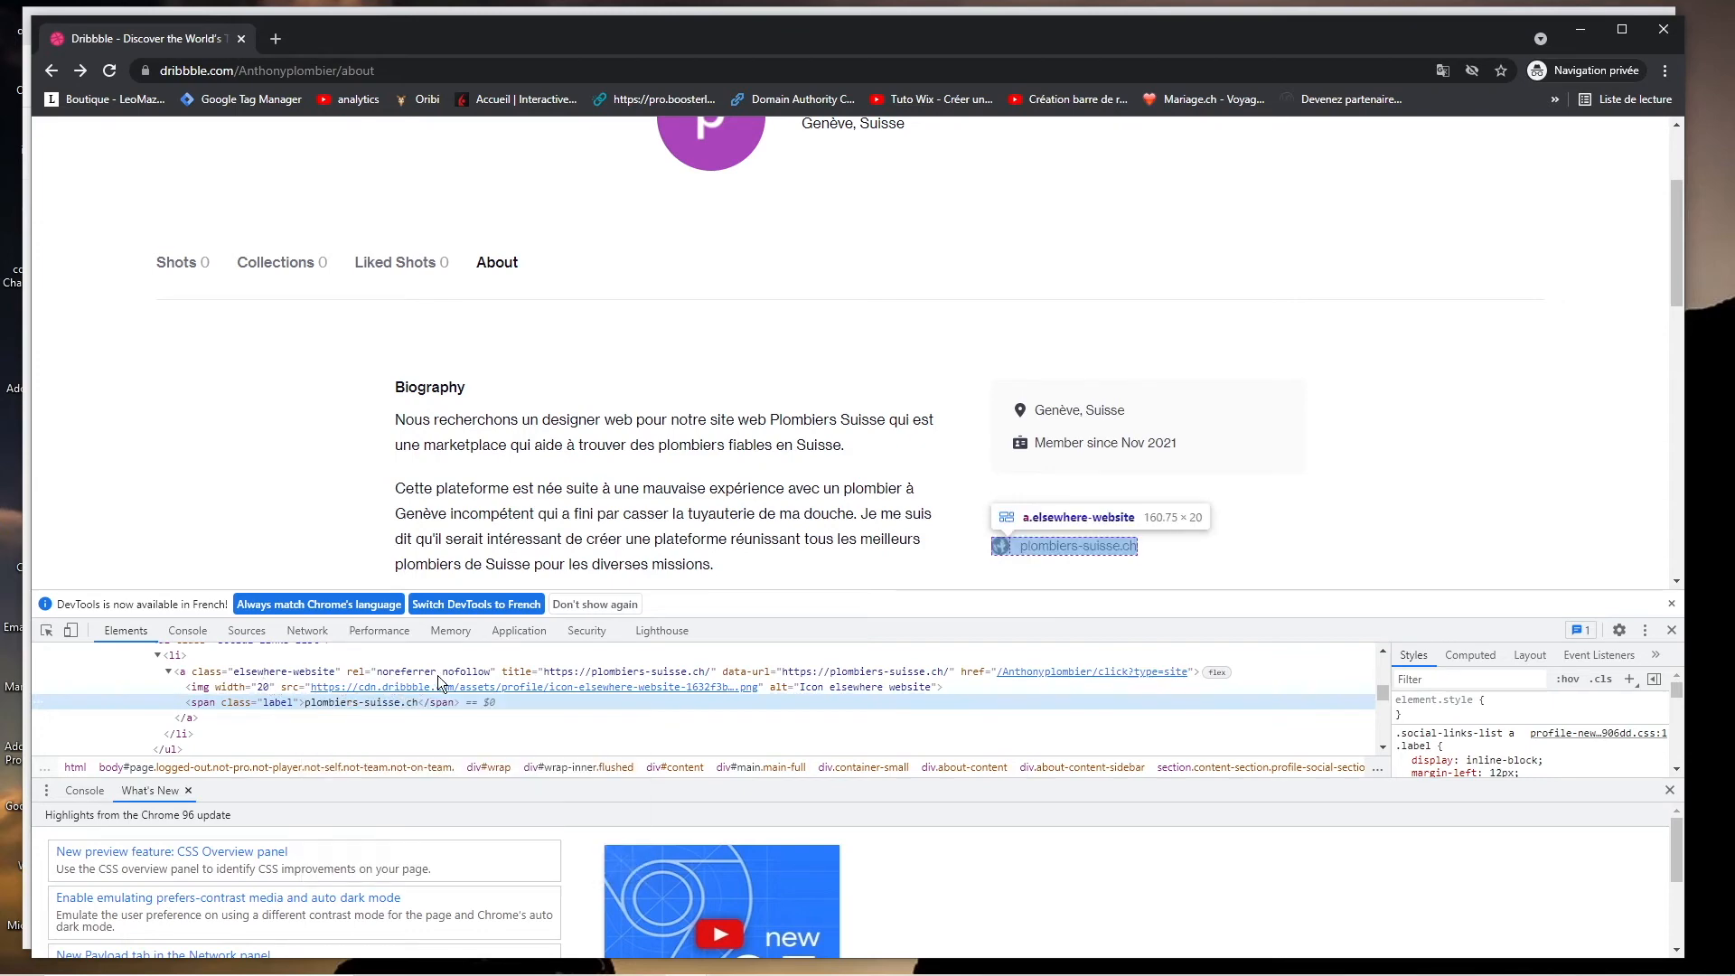
left_click(1674, 631)
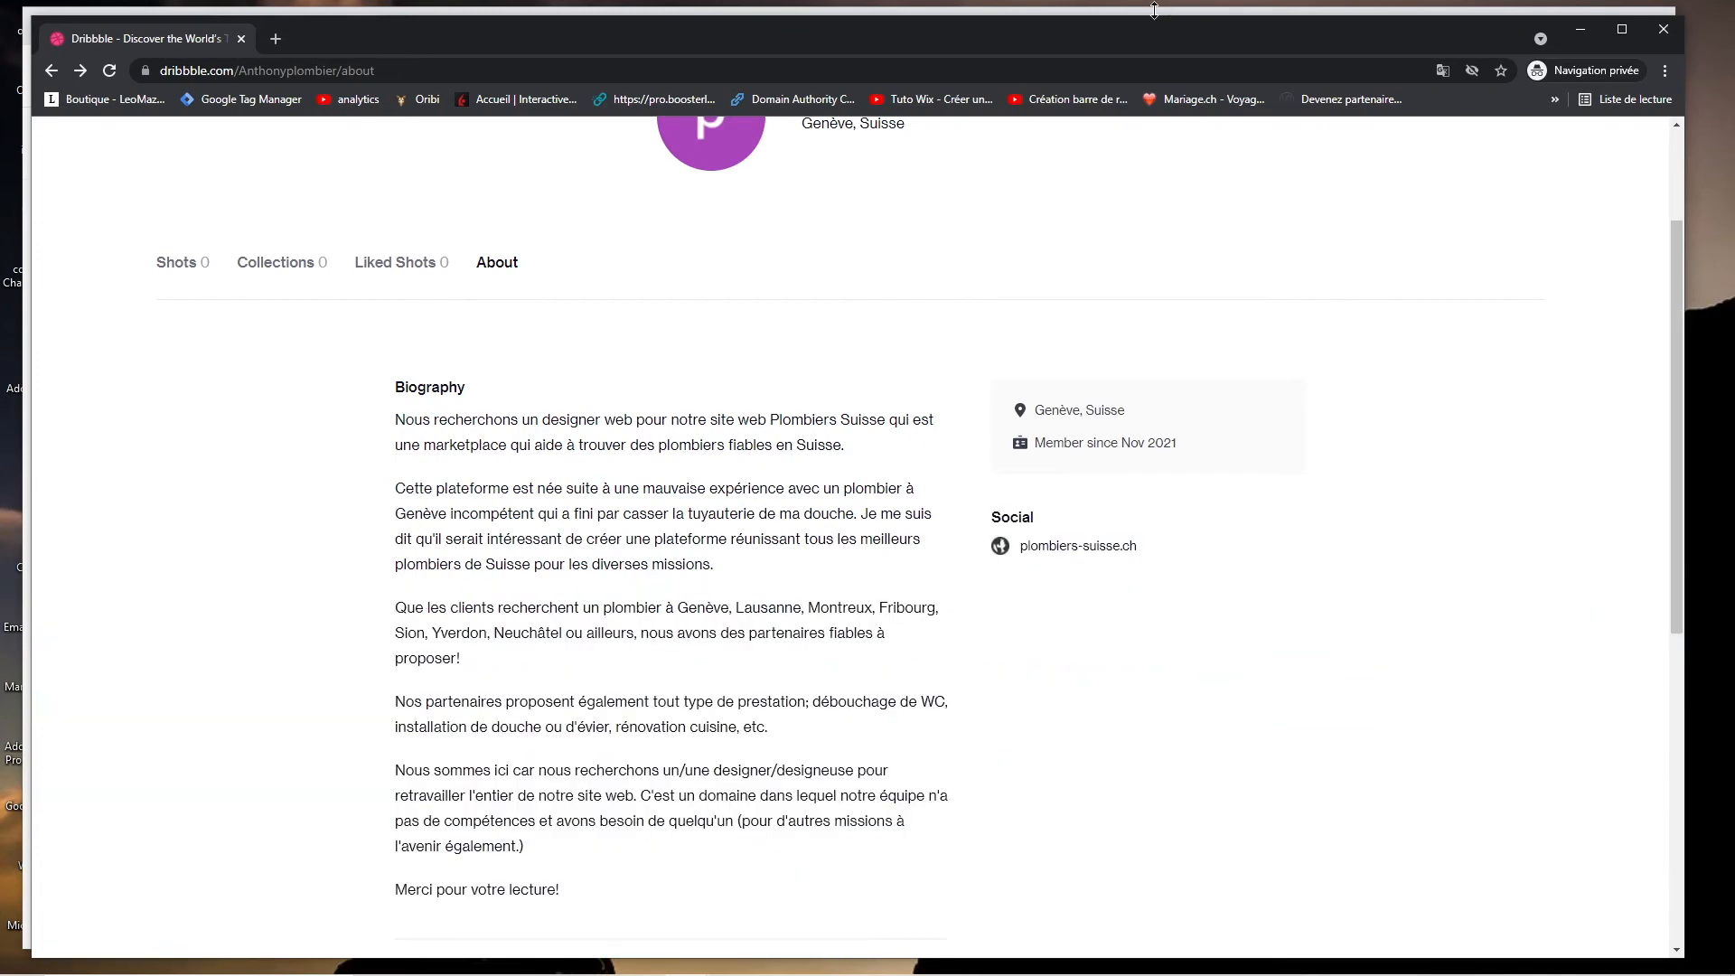
left_click(1664, 30)
Review dribbble.com's authority metrics in the domain authority checker and read through the biography on the account's own About page.
left_click(454, 31)
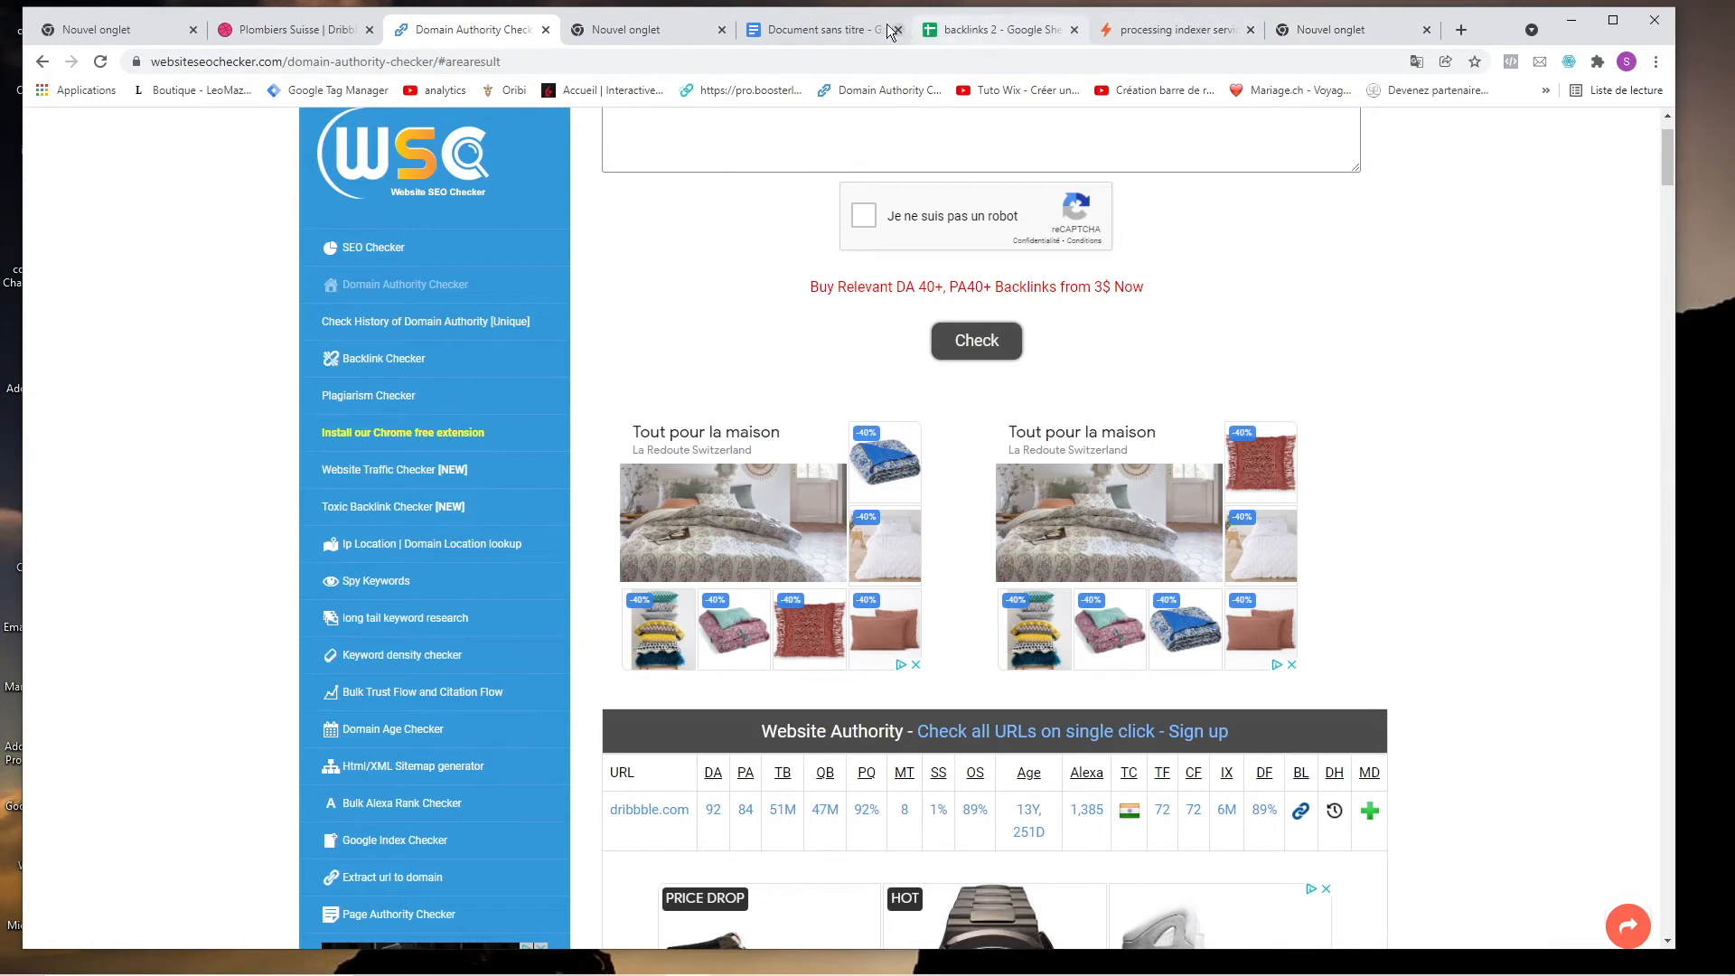
left_click(258, 41)
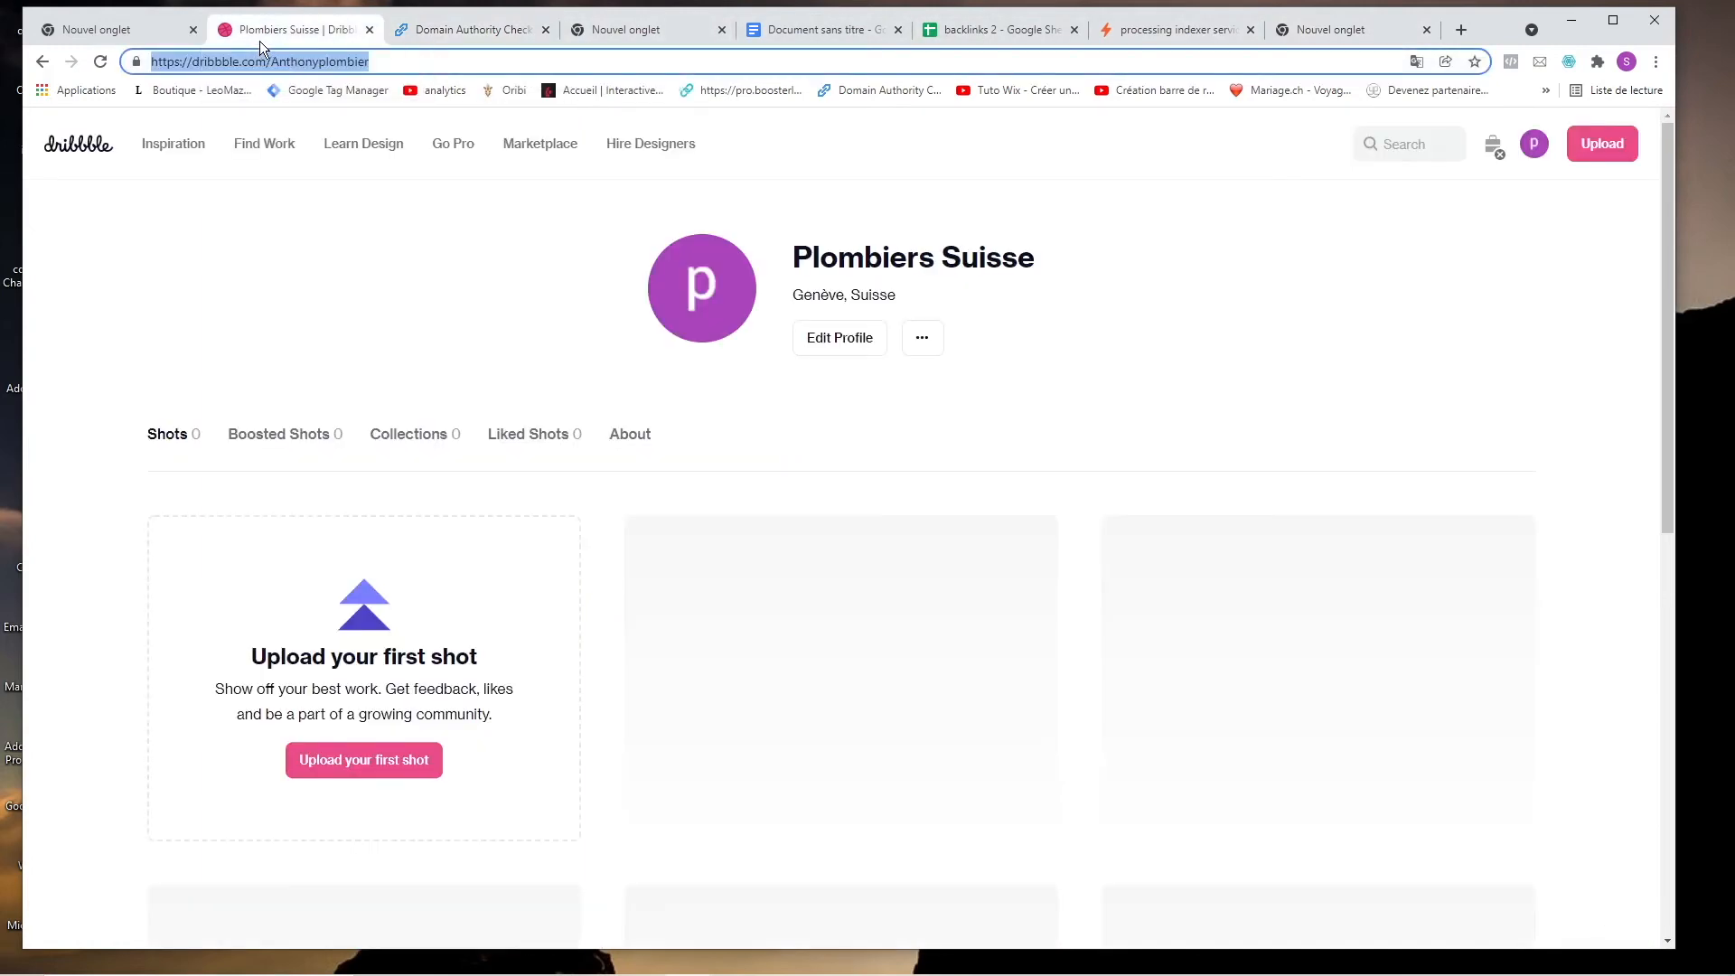
left_click(623, 437)
scroll(632, 446, "down", 1)
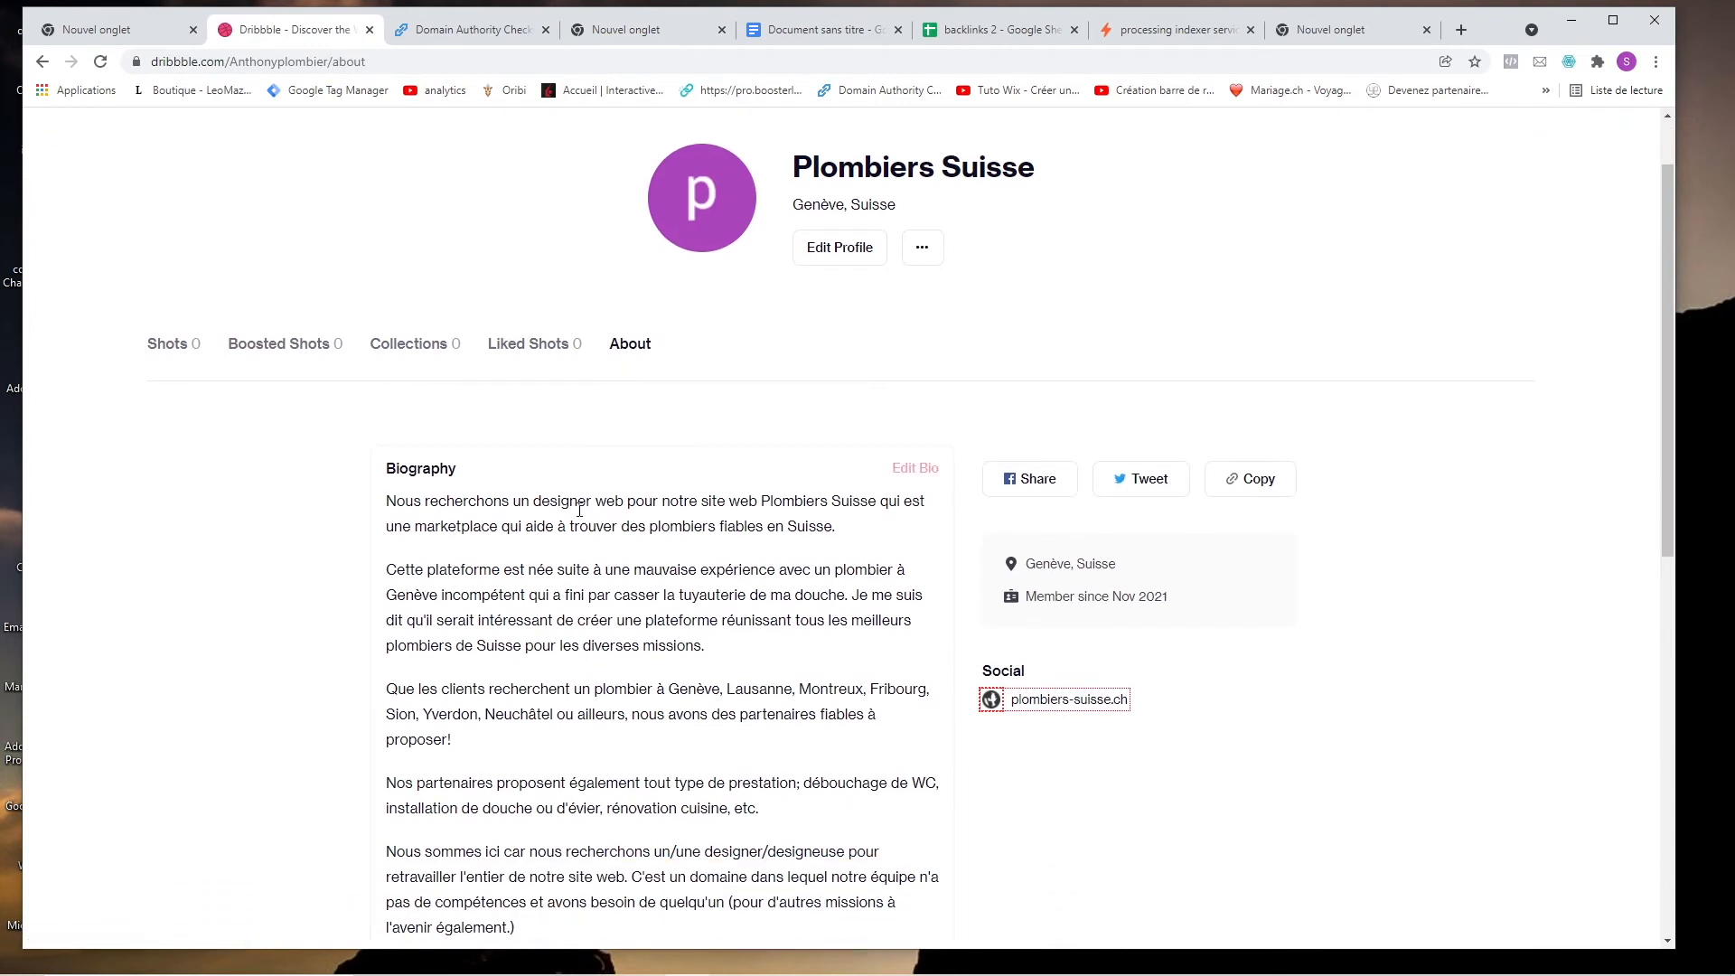
scroll(579, 509, "down", 2)
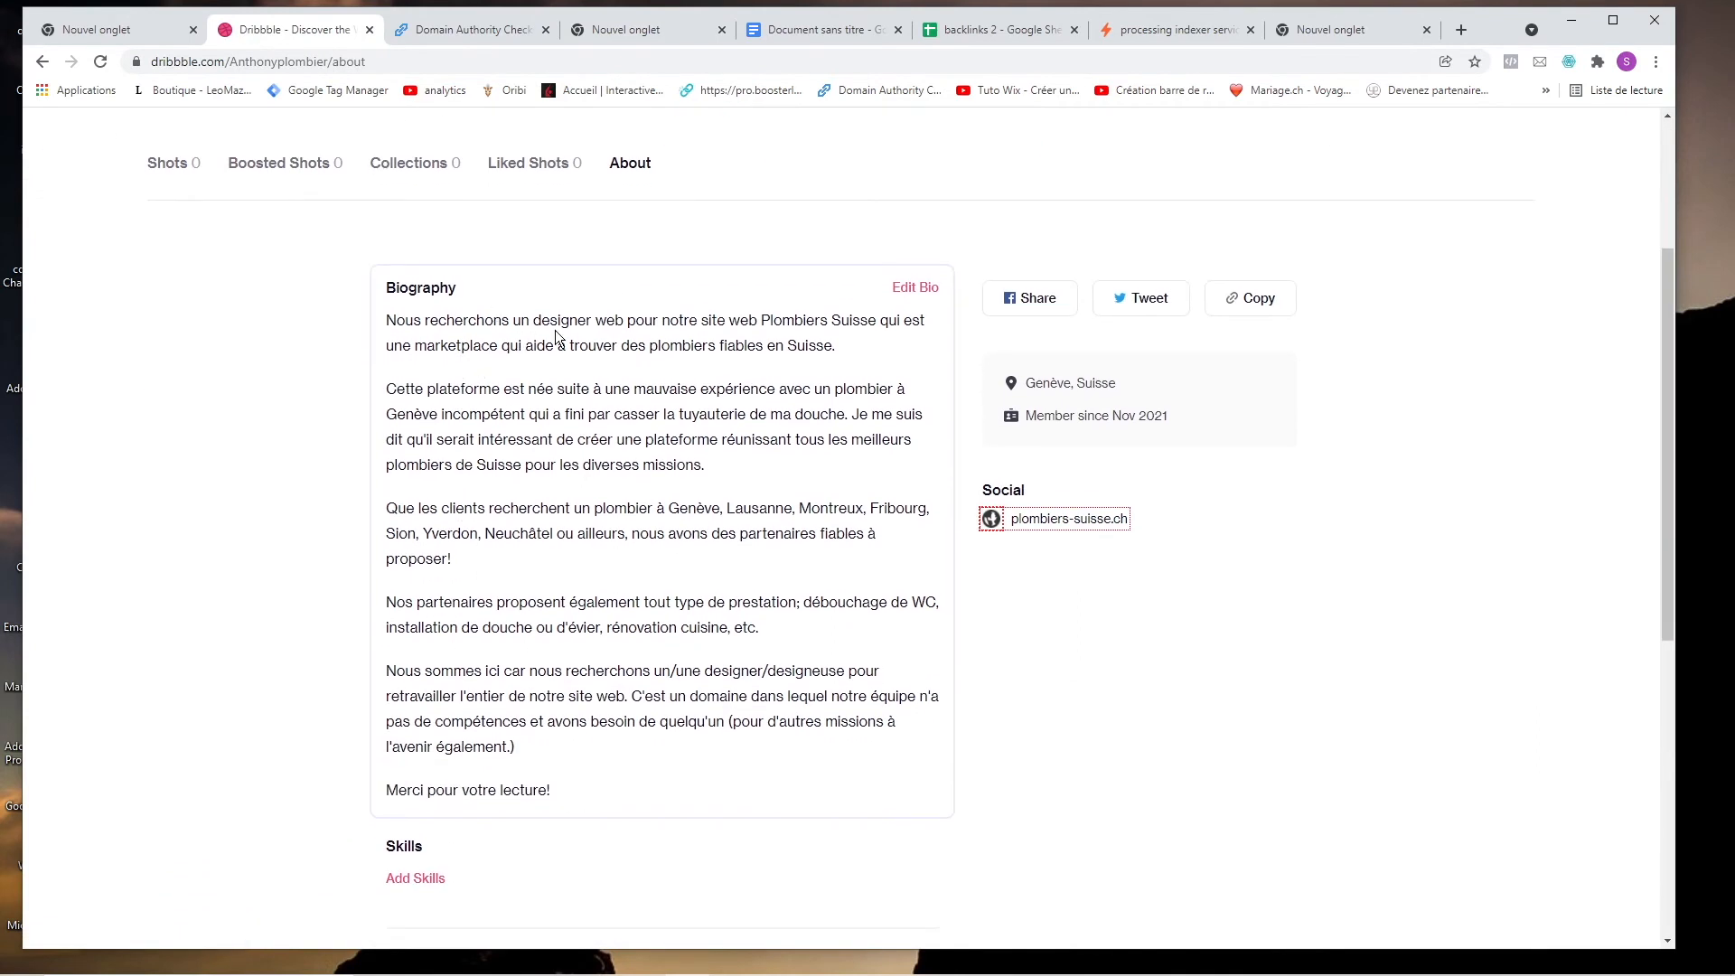
scroll(550, 565, "down", 1)
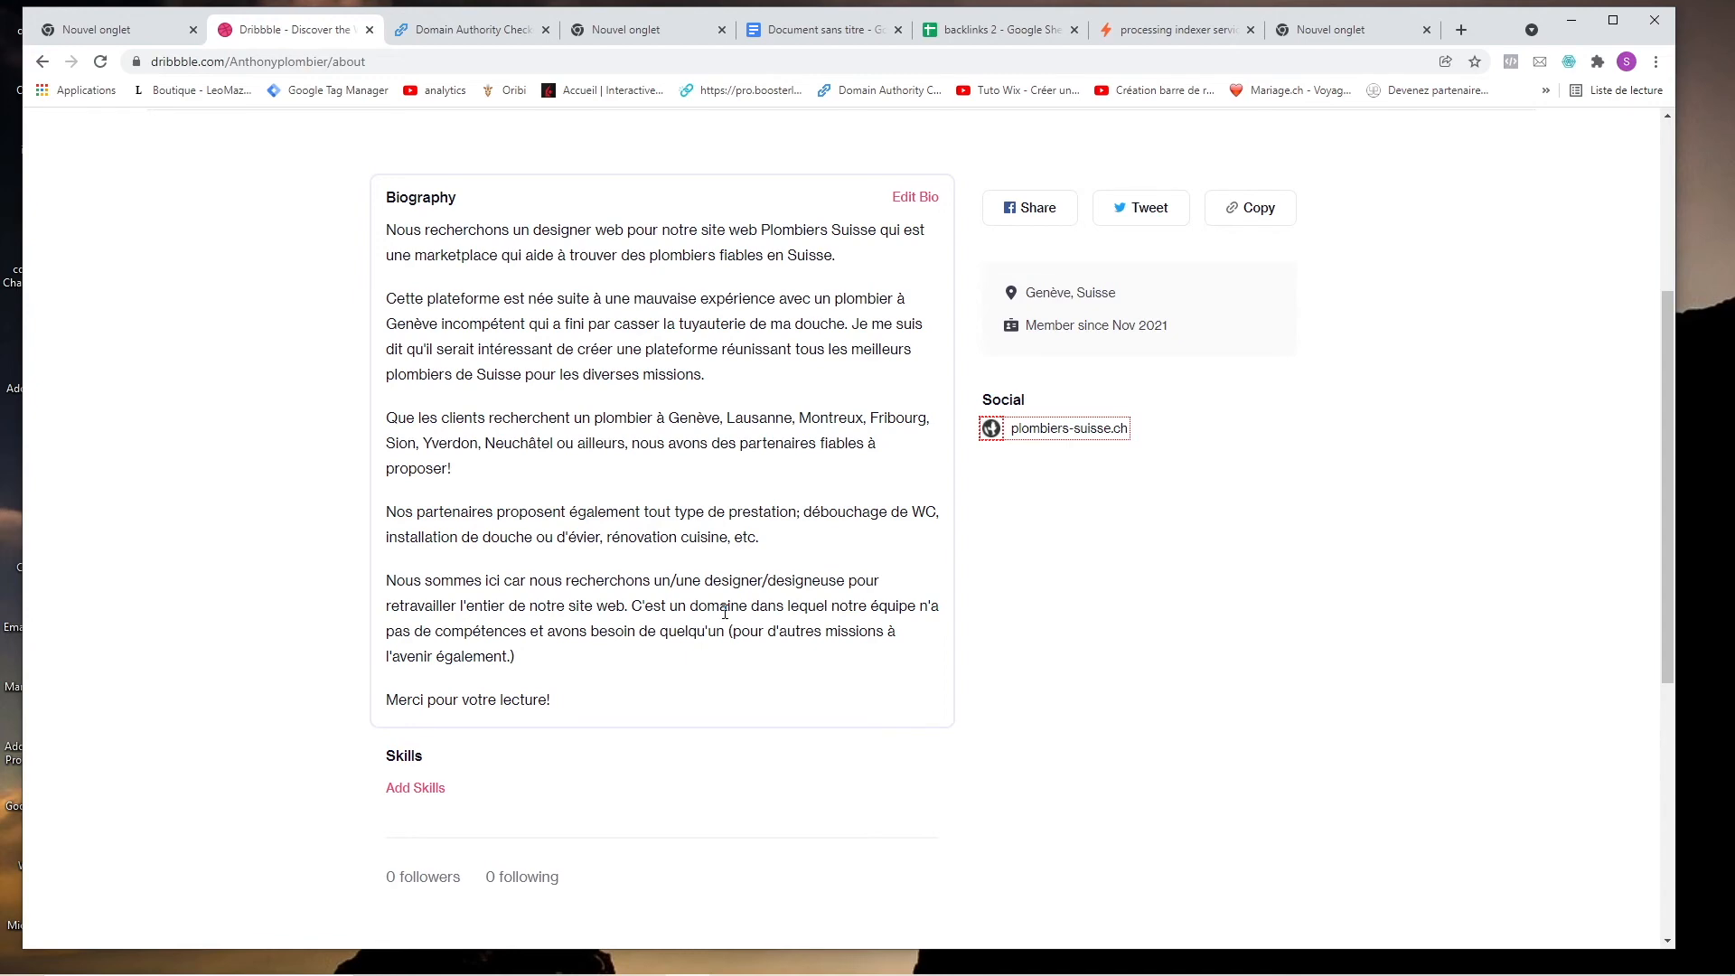
scroll(724, 613, "up", 4)
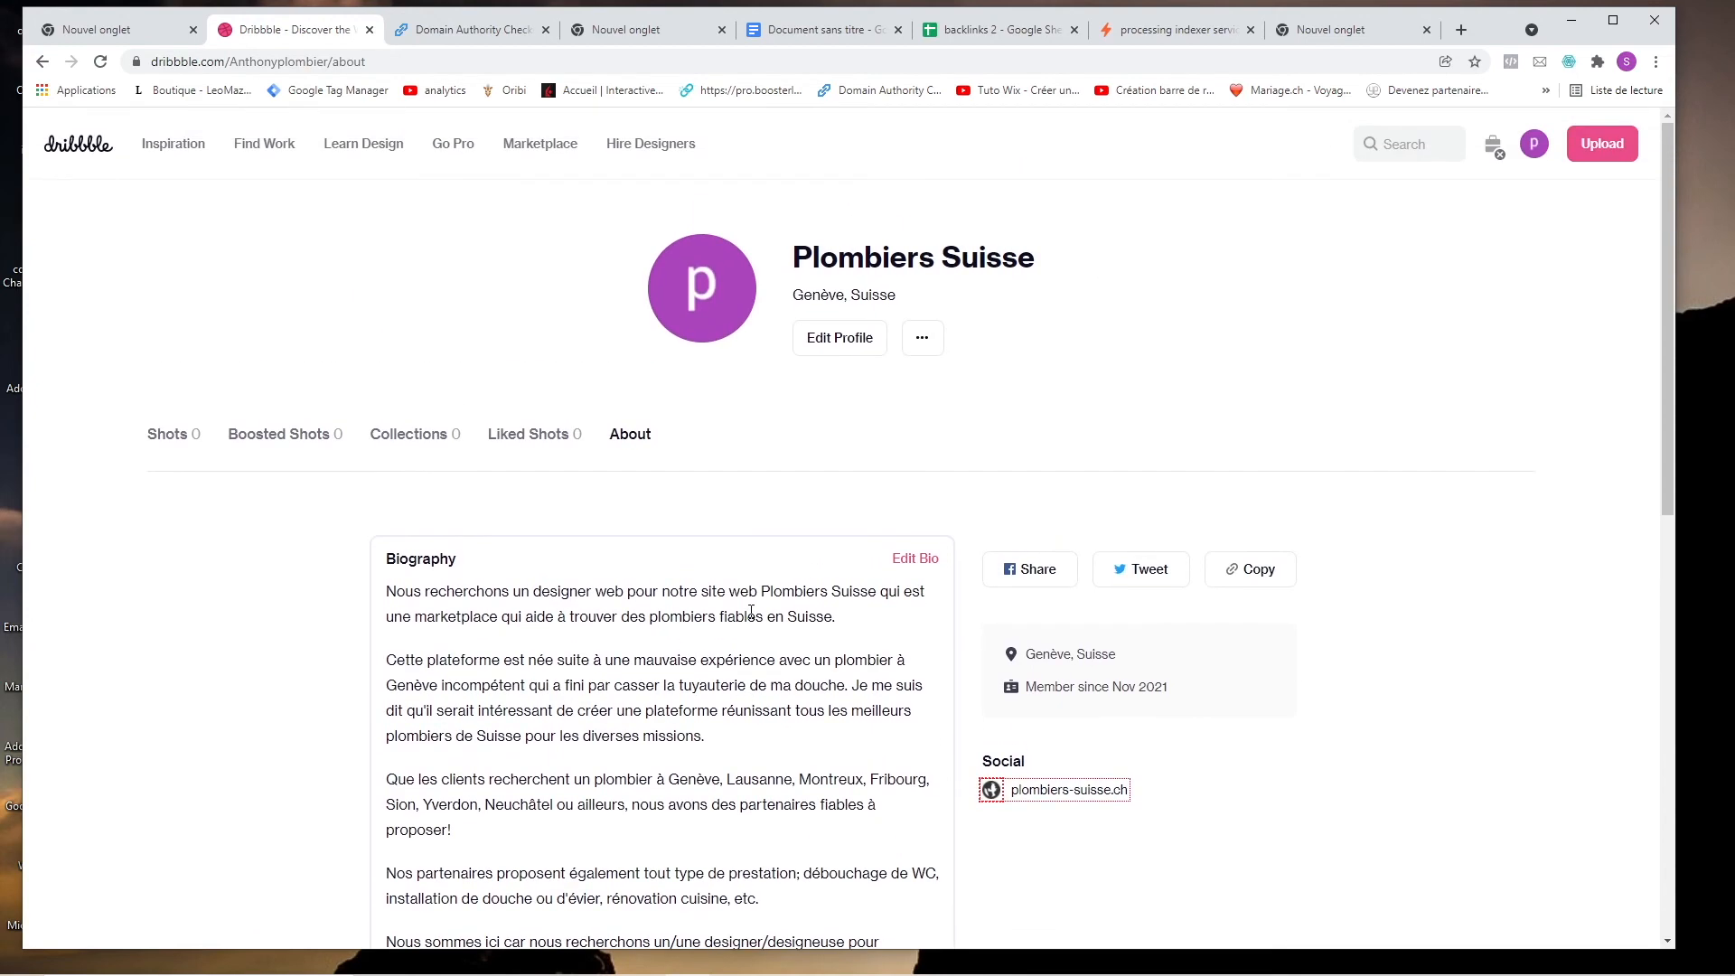
scroll(752, 612, "down", 3)
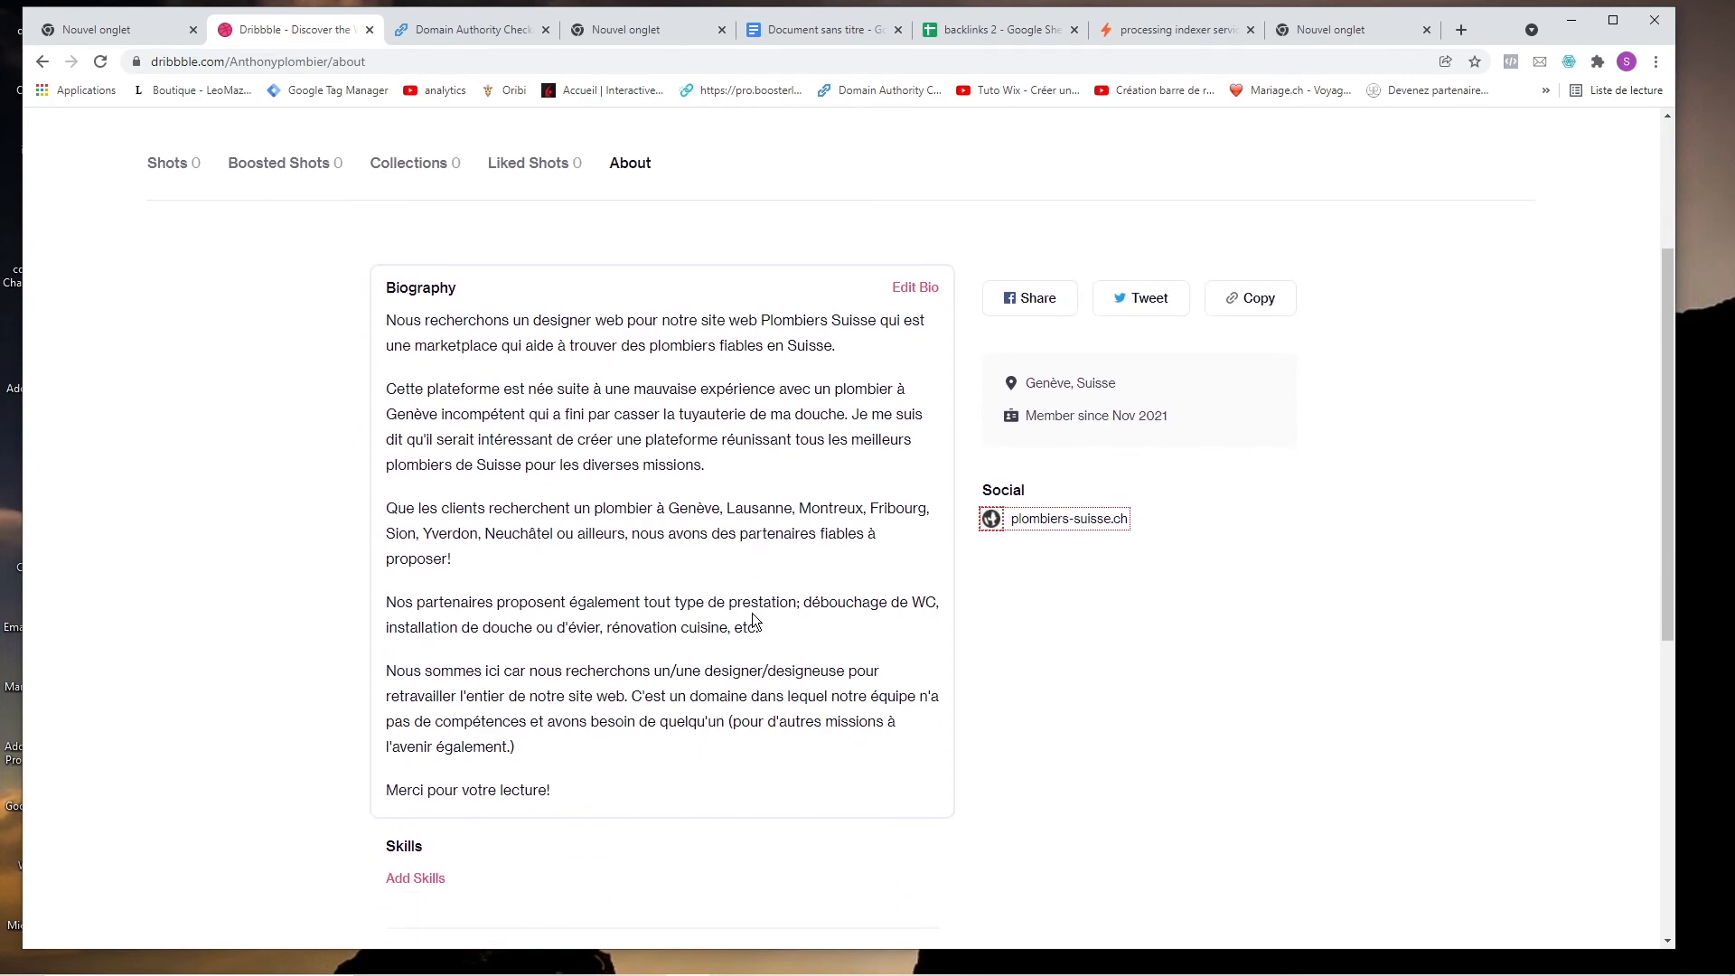
scroll(756, 627, "down", 1)
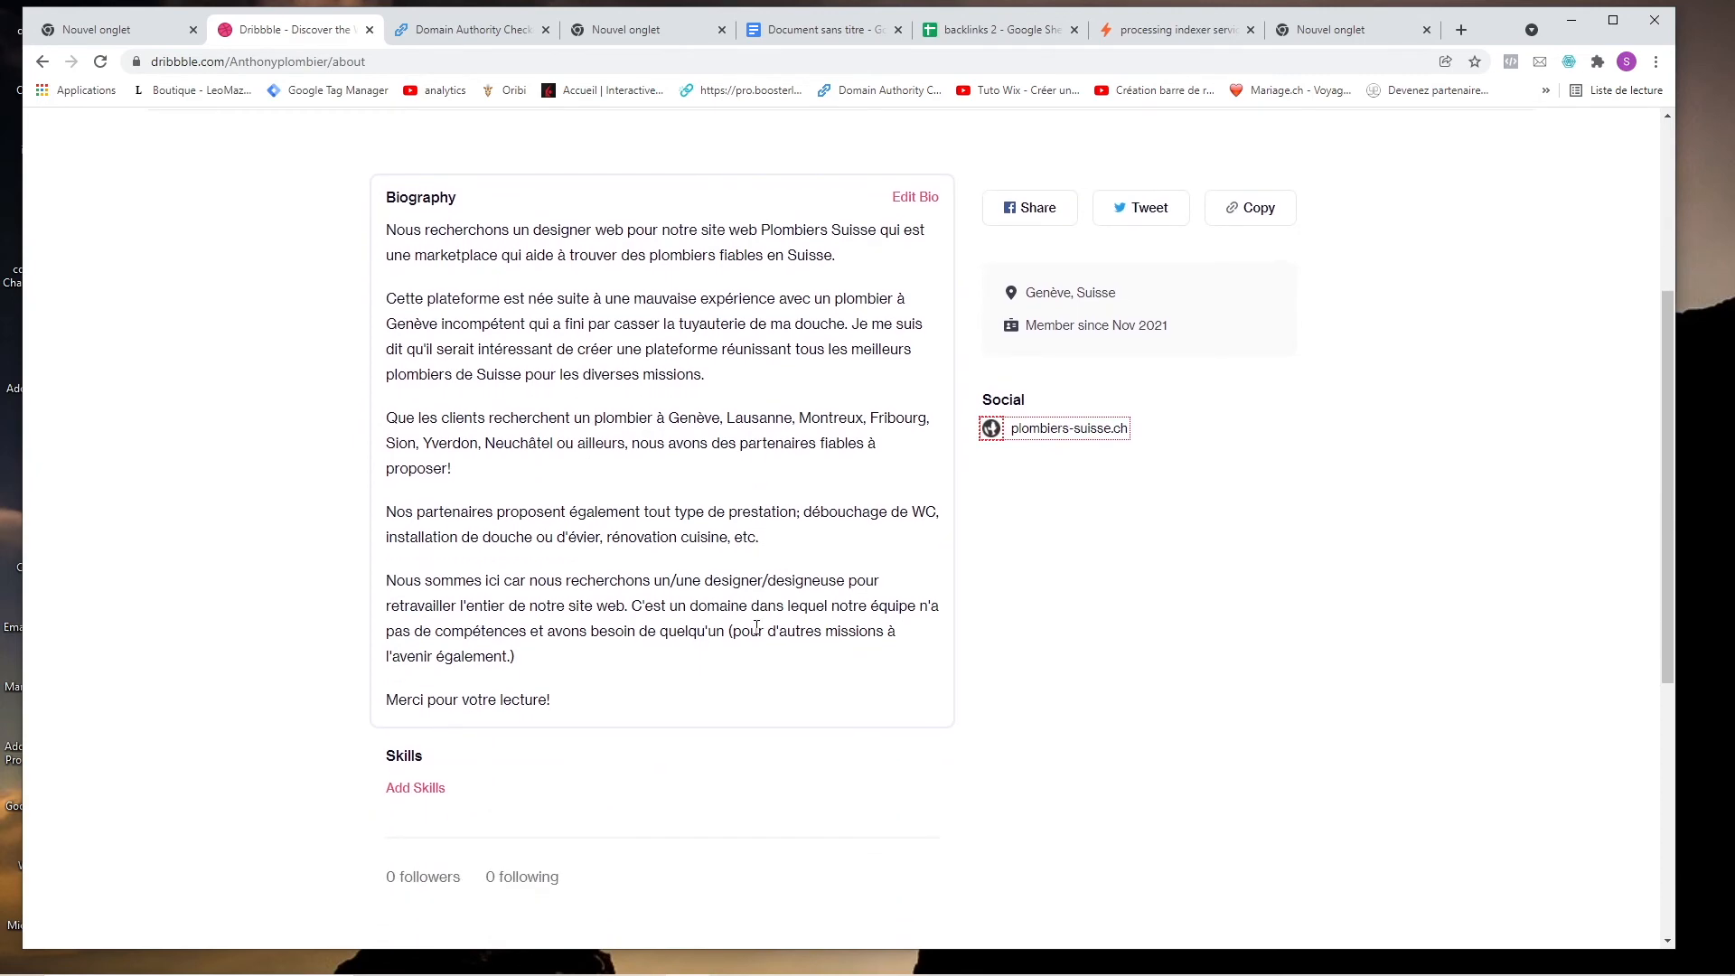
scroll(452, 768, "up", 3)
Copy the About page's URL, check that page in a private browsing window and close the window.
left_click(453, 63)
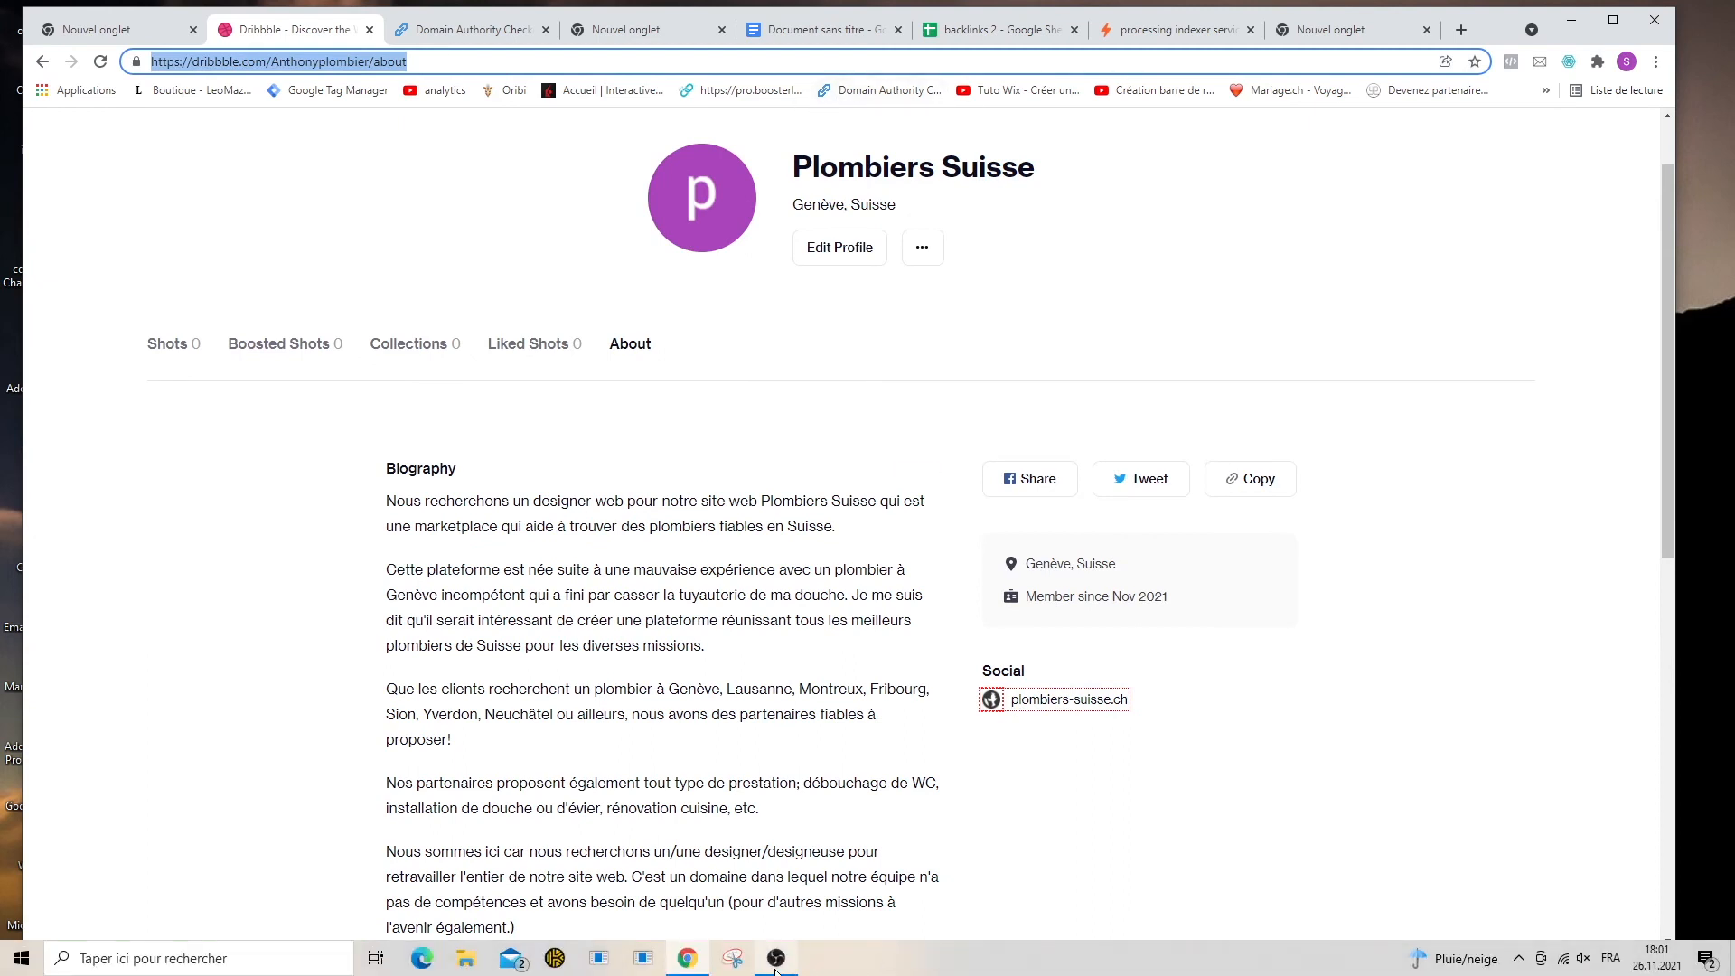
left_click(775, 960)
right_click(775, 967)
left_click(689, 962)
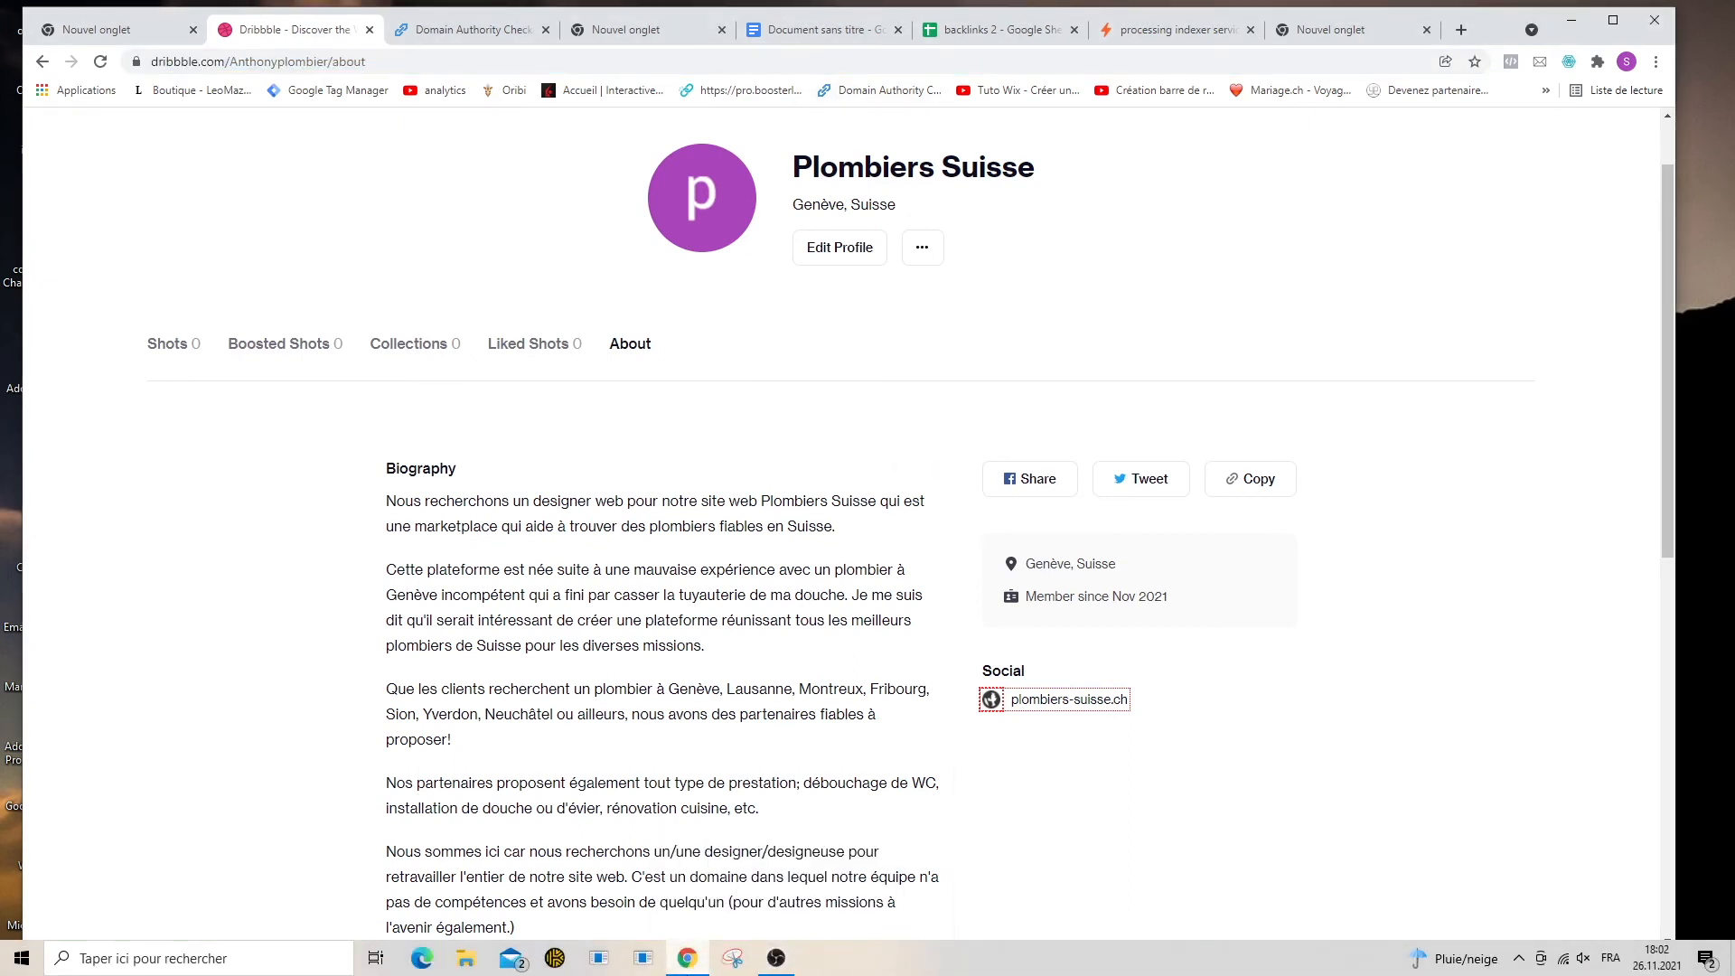
right_click(689, 965)
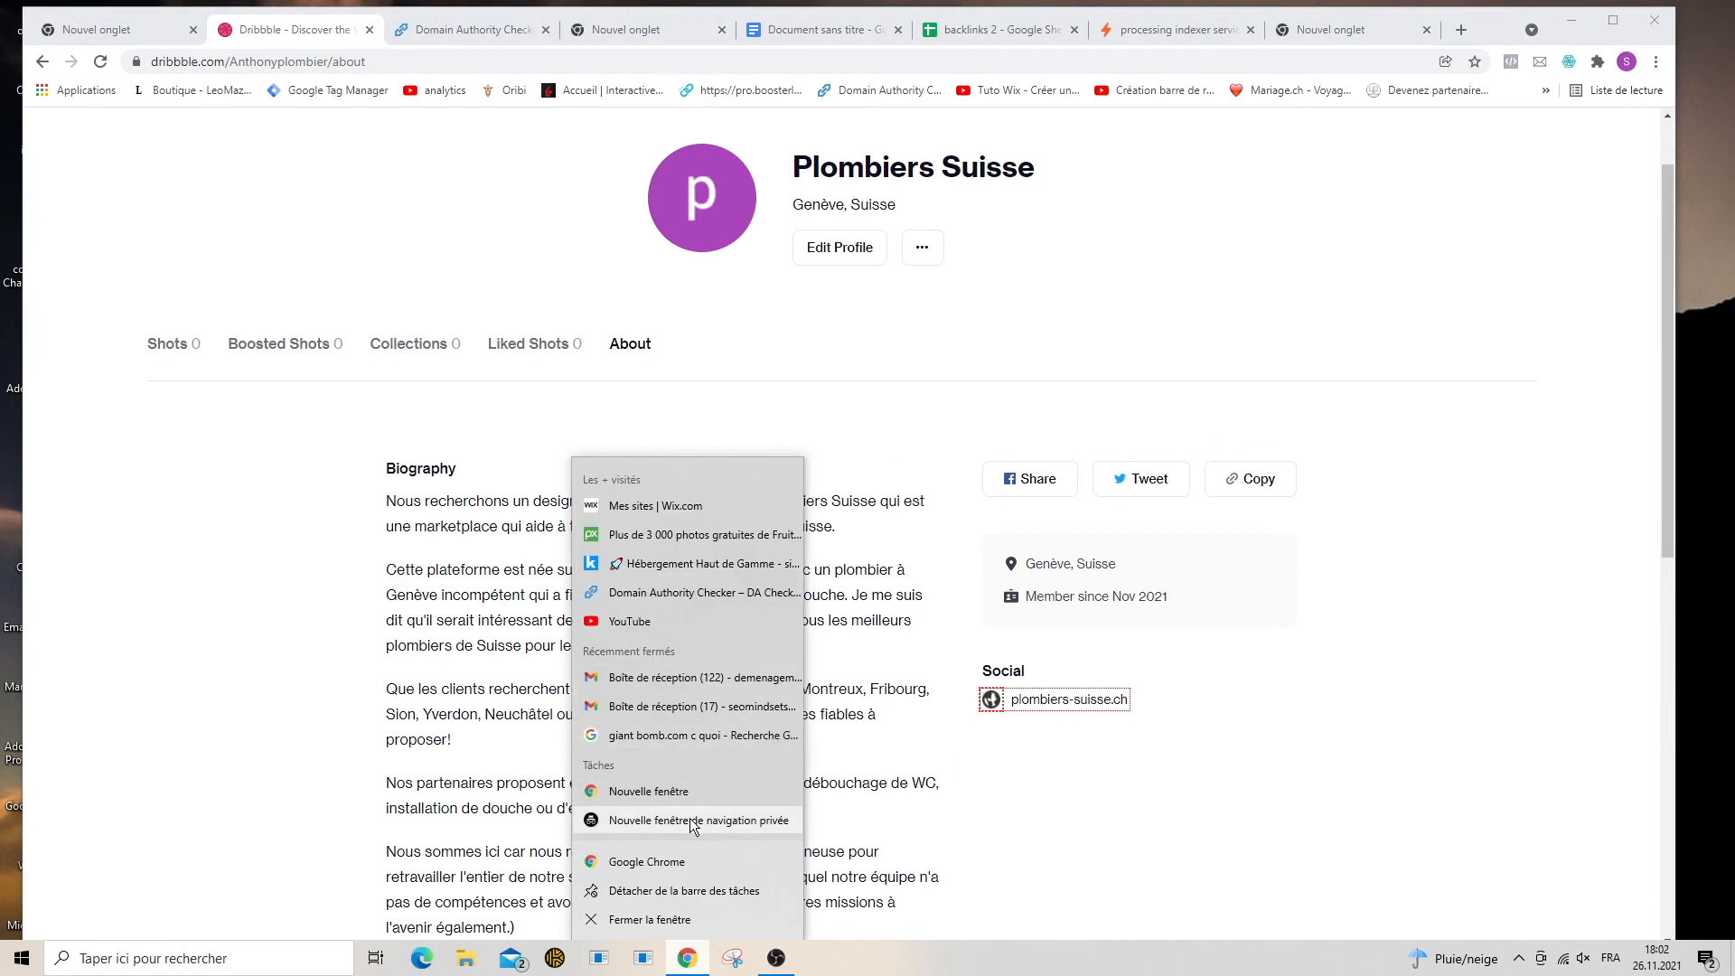
left_click(697, 820)
type("https://dribbble.com/Anthonyplombier/about")
key("Return")
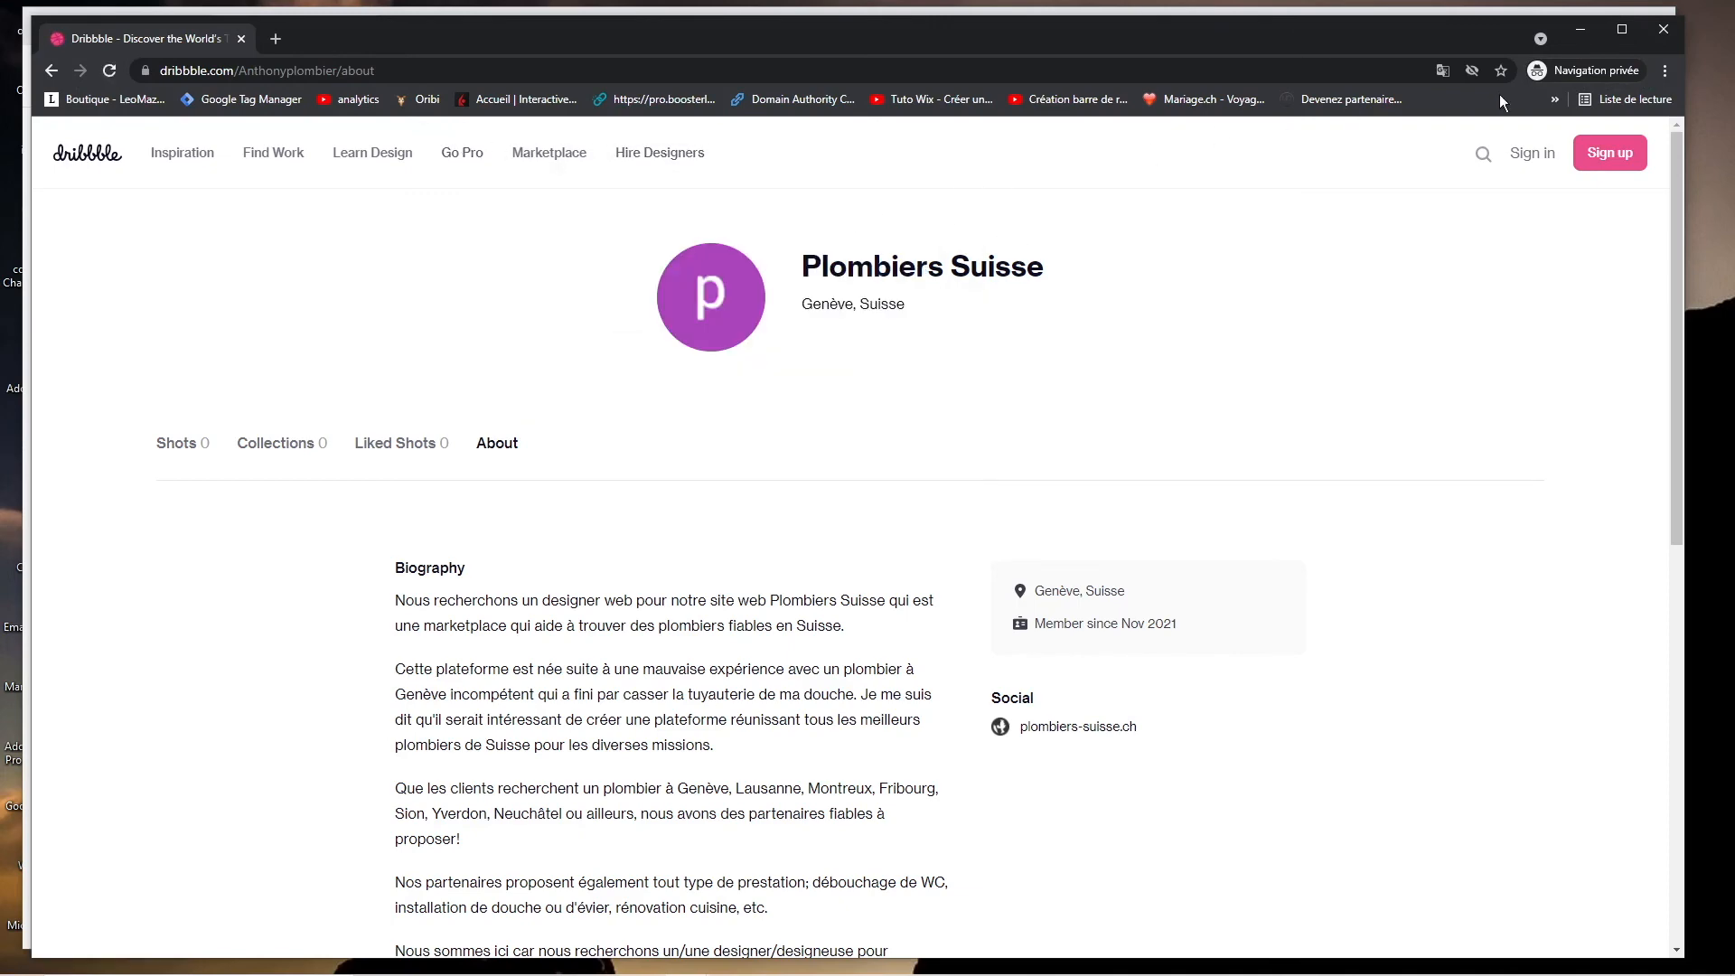
left_click(1664, 30)
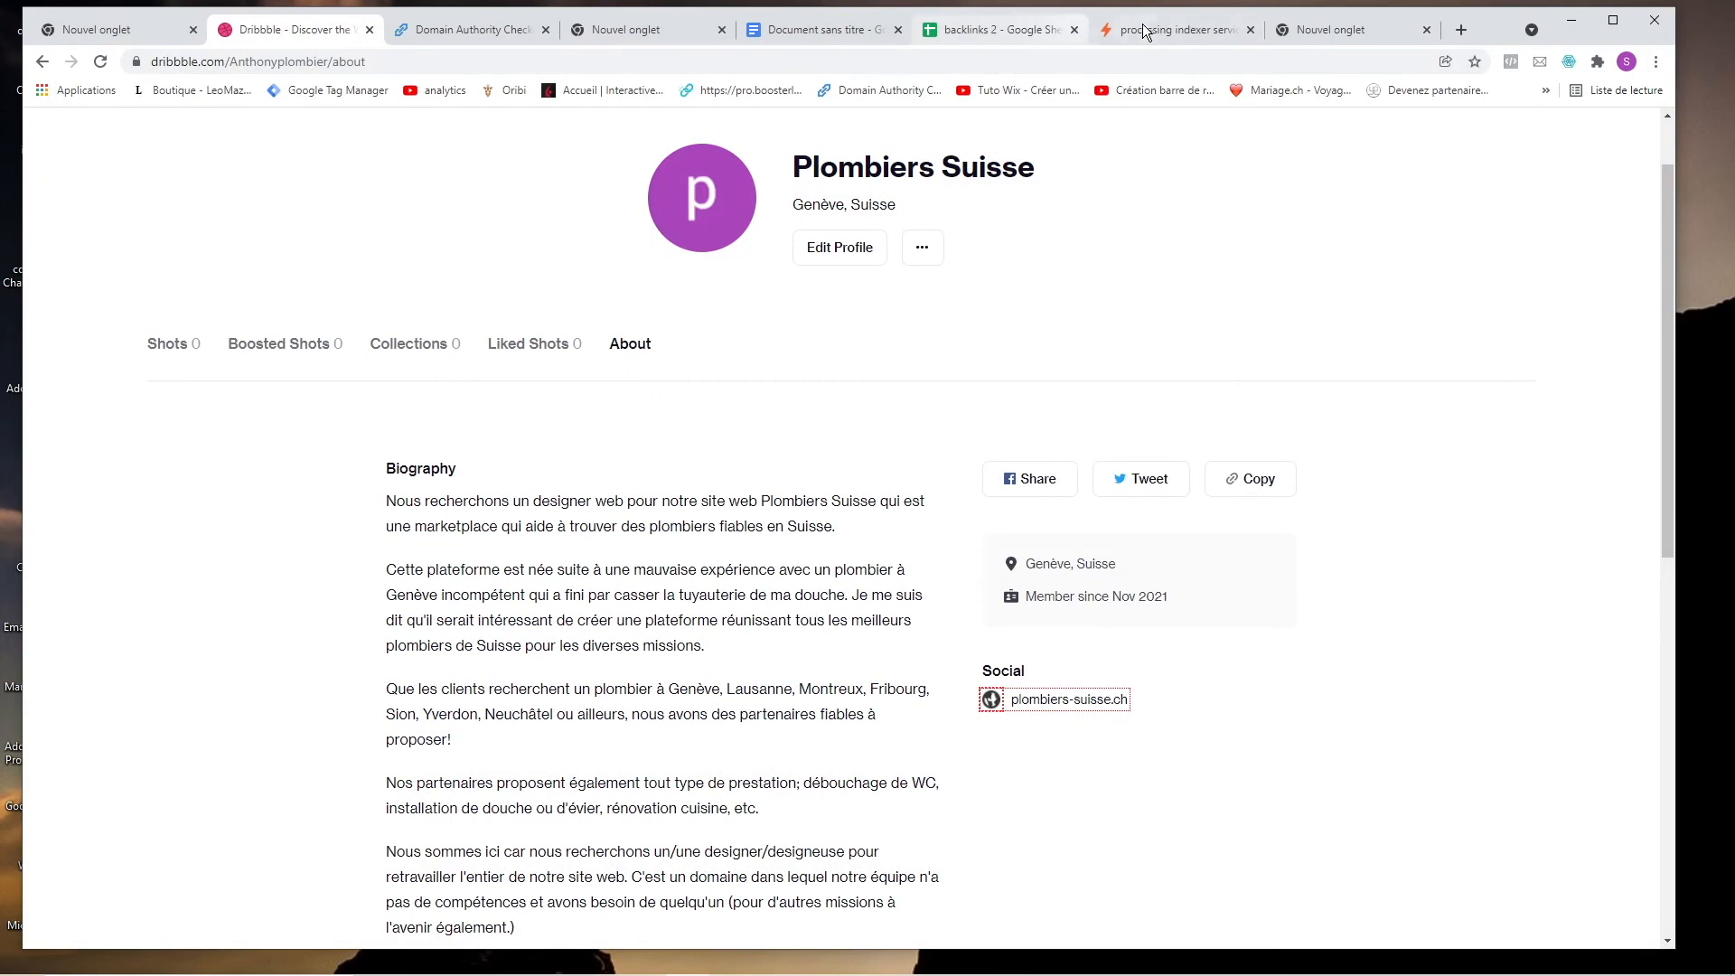
Switch to Free Indexer, enter the URL of the Dribbble About page and submit it for processing.
left_click(1170, 29)
left_click(936, 495)
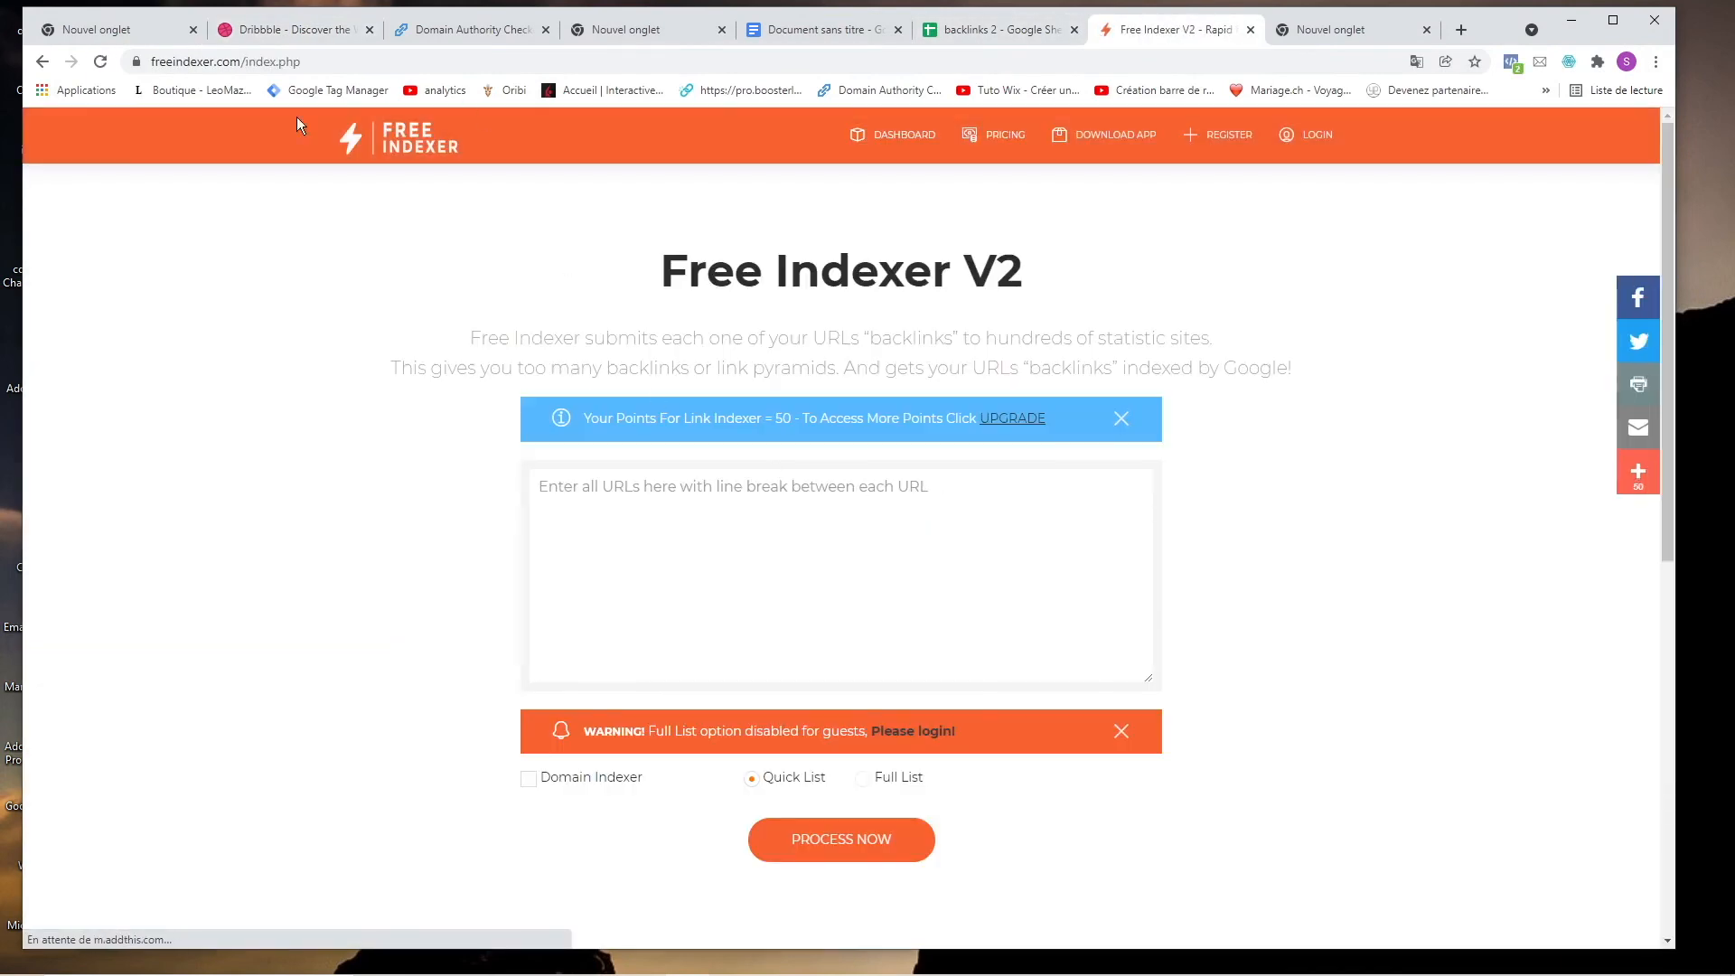
left_click(789, 491)
type("https://dribbble.com/Anthonyplombier/about")
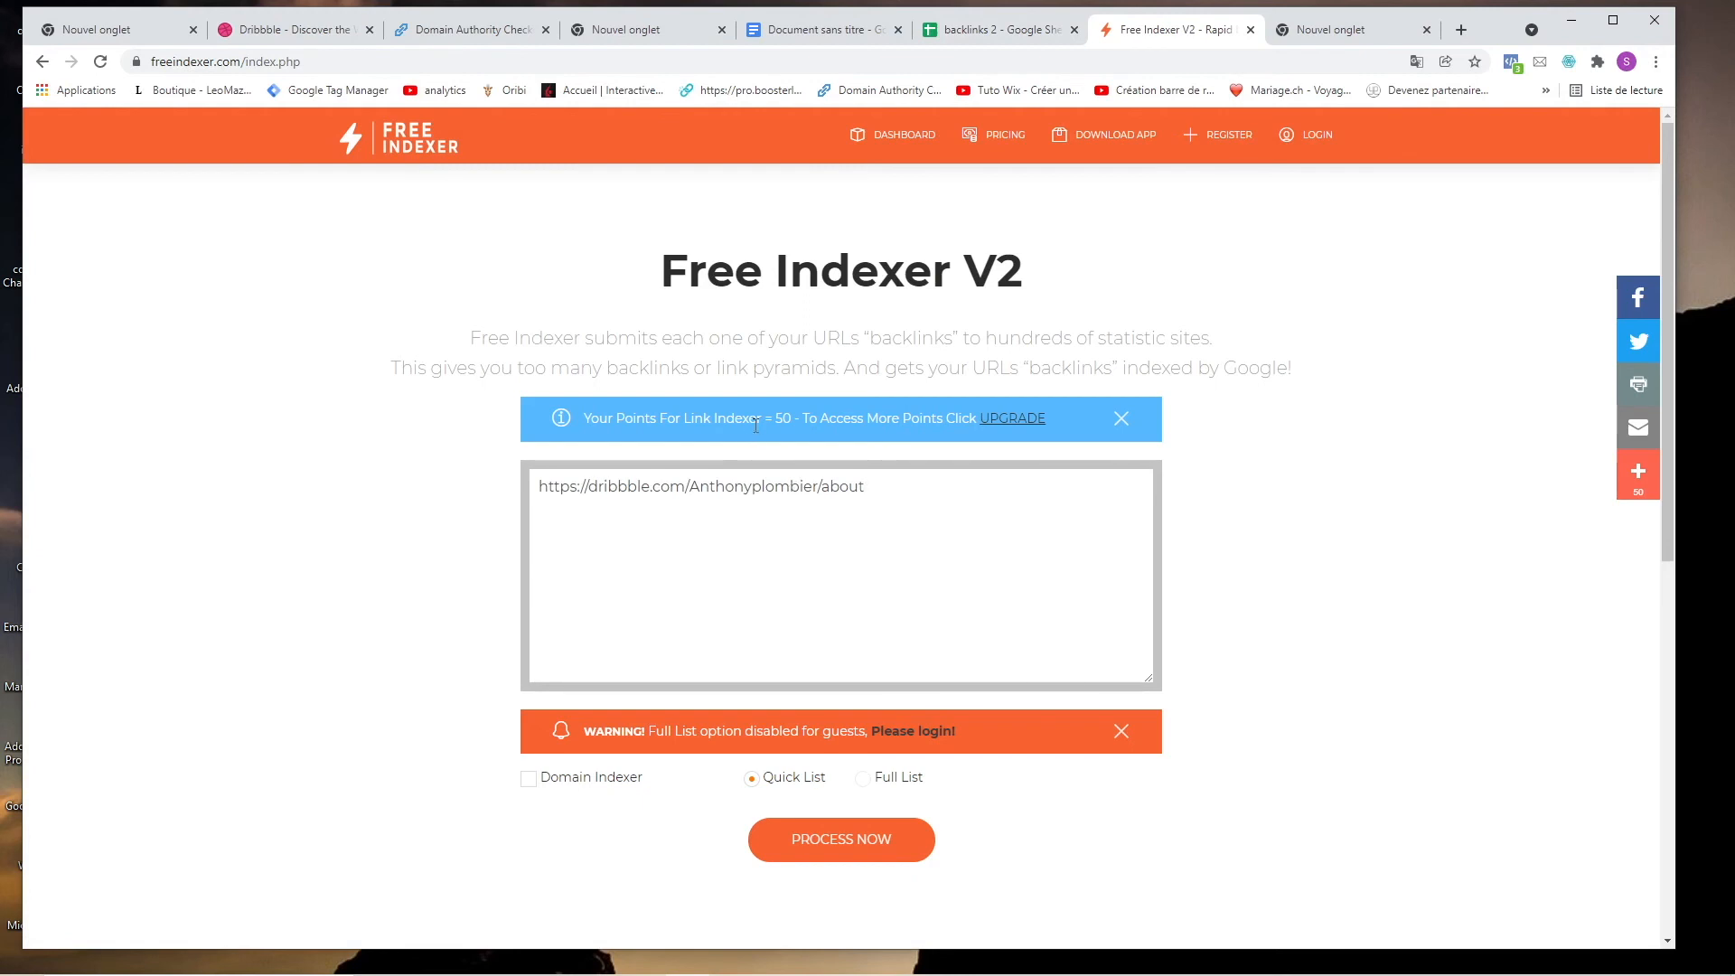
left_click(816, 844)
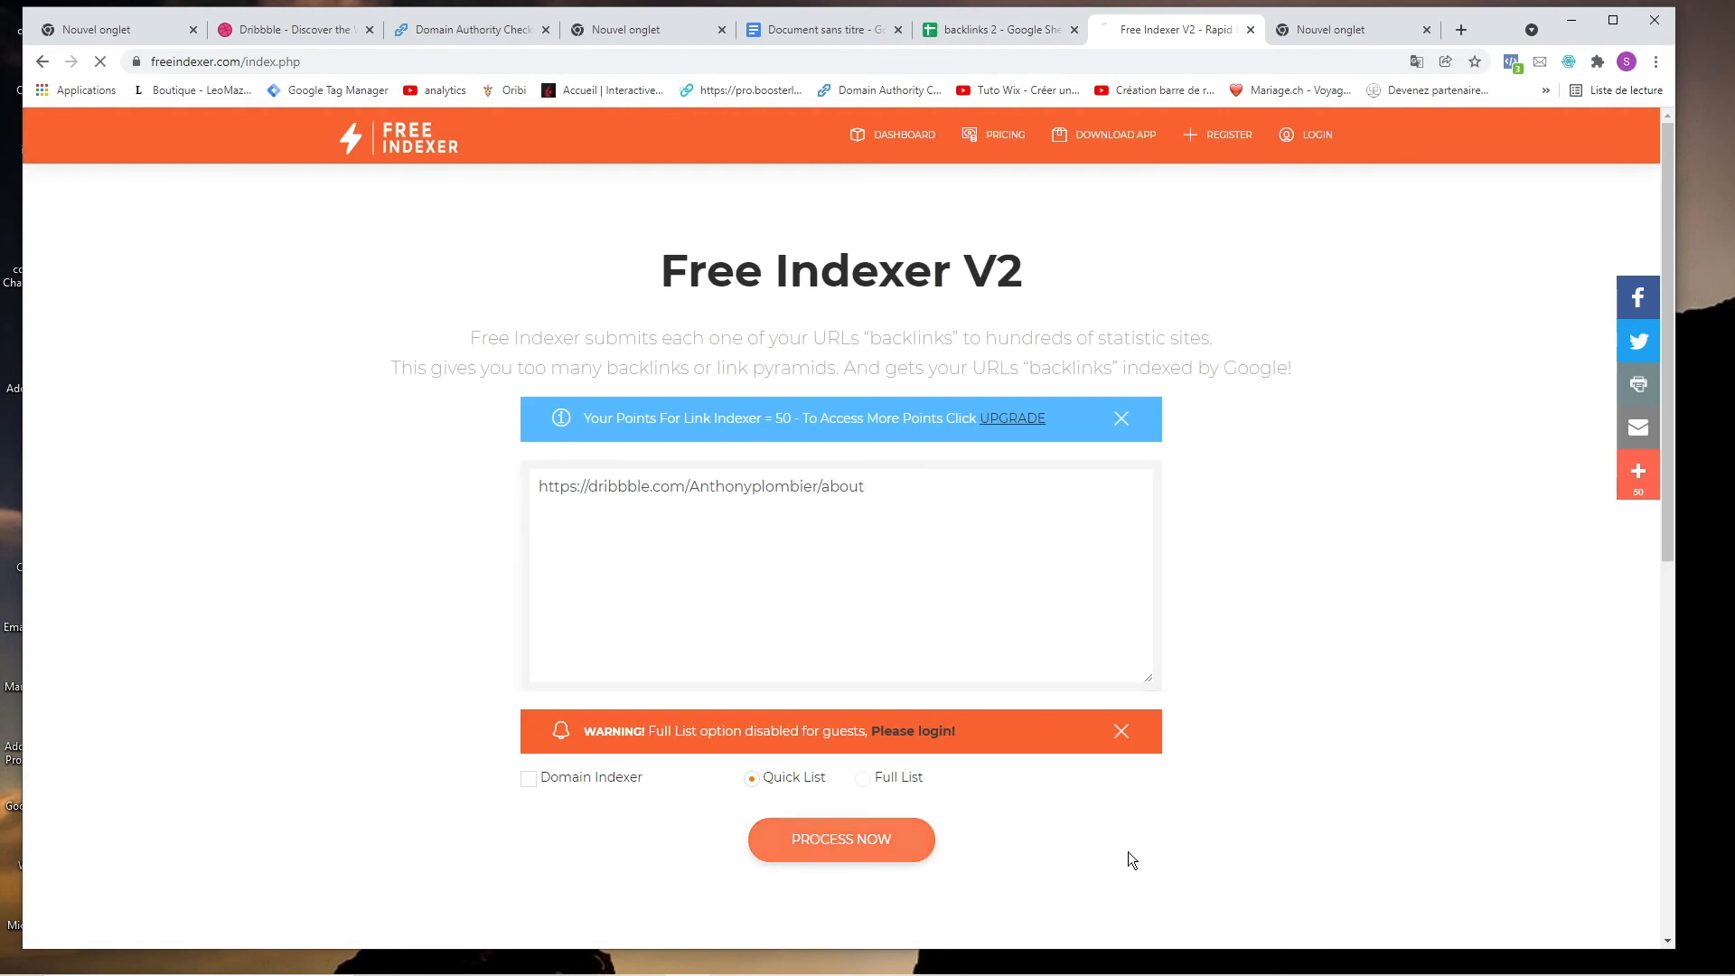